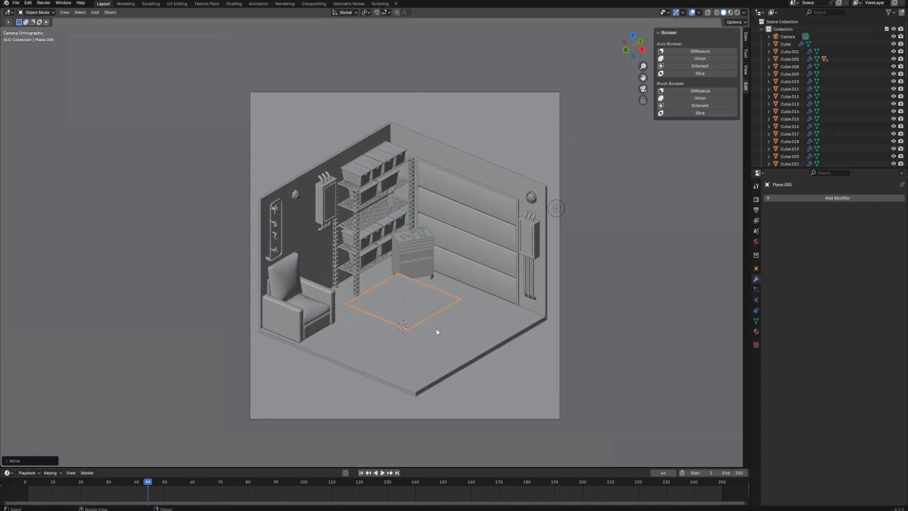
# - Delete the edge of the floor plane that faces the armchair side of the room
pyautogui.press('Tab')
pyautogui.press('2')
pyautogui.click(384, 358)
pyautogui.press('x')
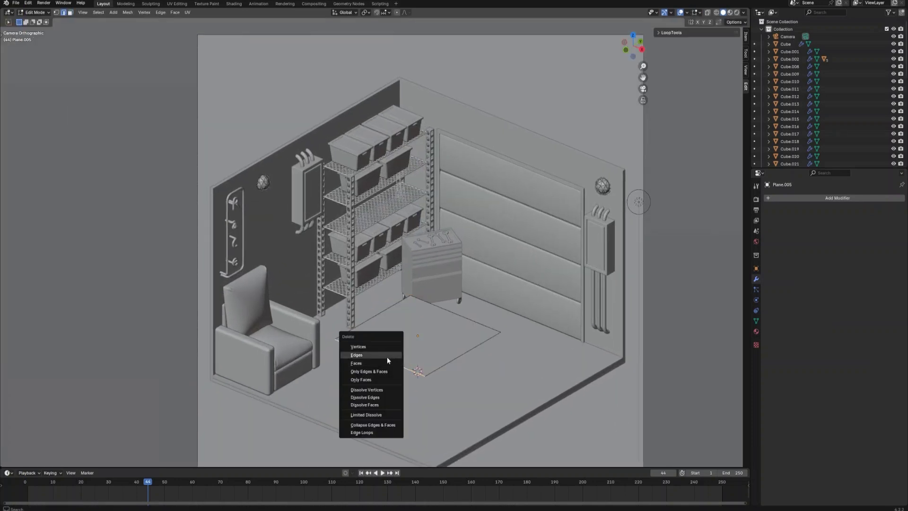
pyautogui.click(387, 357)
# - Extrude the plane's two open end vertices three times in side view, shaping a bent frame profile that rises toward the shelves and closes across the top
pyautogui.press('1')
pyautogui.click(335, 339)
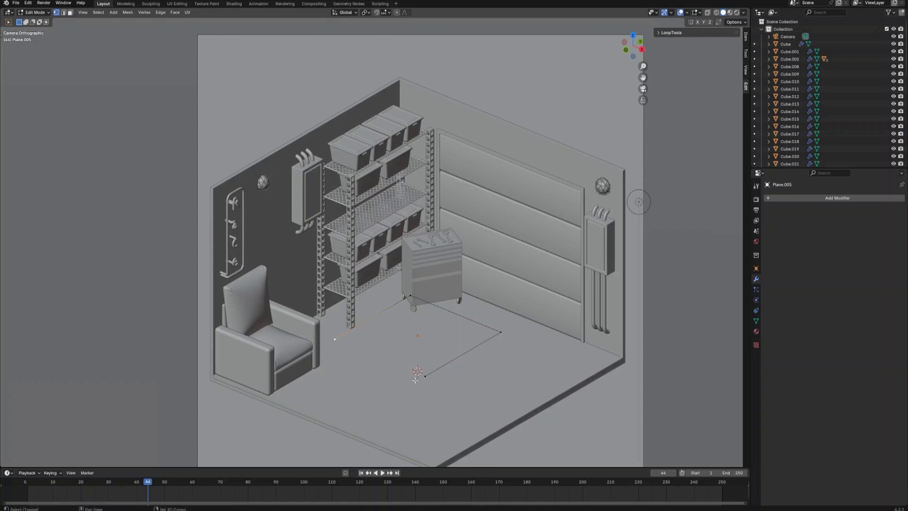
pyautogui.press('KP_3')
pyautogui.press('e')
pyautogui.click(473, 305)
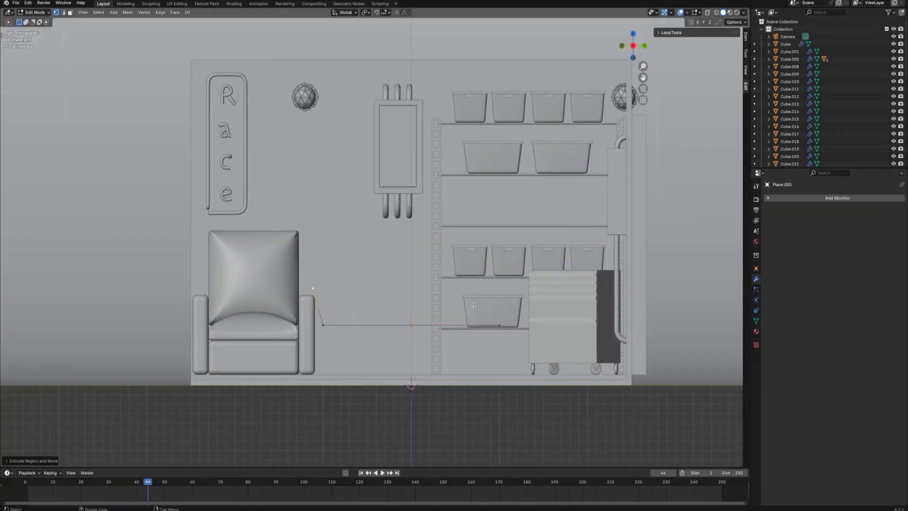
pyautogui.press('e')
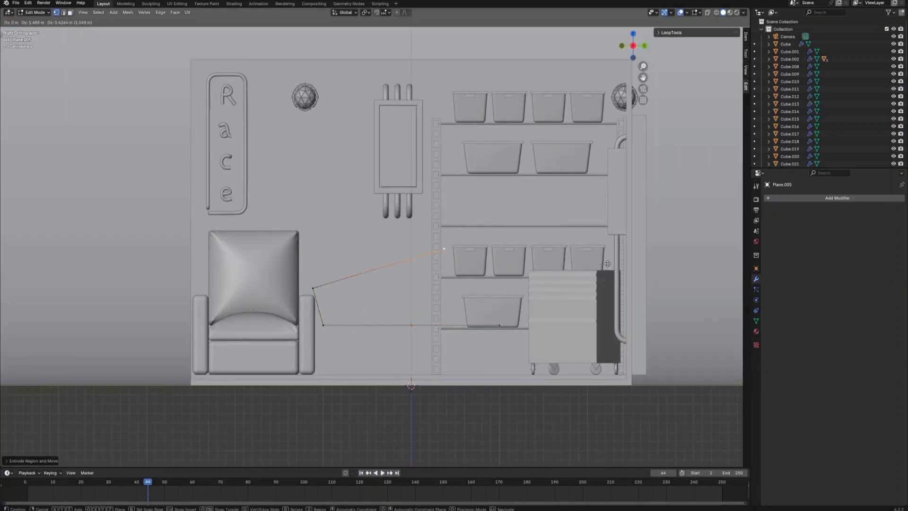
pyautogui.click(598, 260)
pyautogui.press('e')
pyautogui.click(665, 129)
pyautogui.moveTo(665, 129); pyautogui.dragTo(564, 230, button='middle')
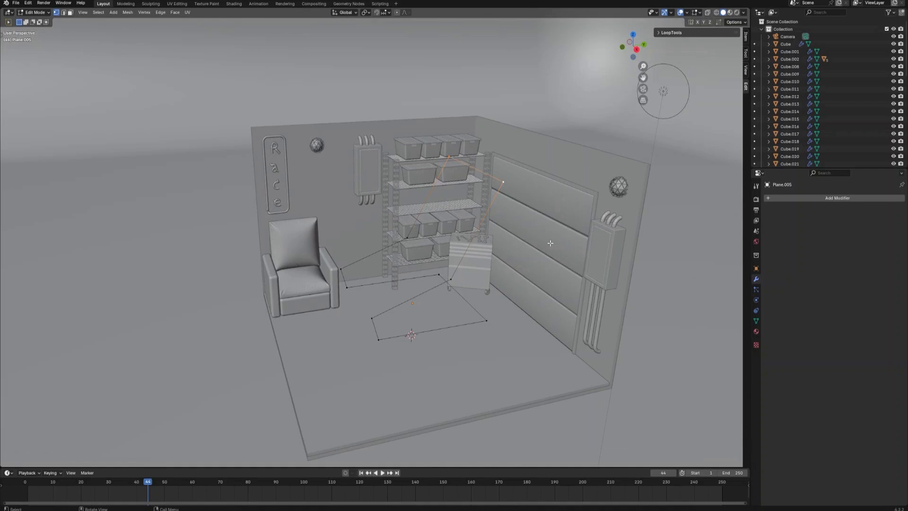
# - Apply the outline's scale and move its rear floor-side edge outward along the global Y axis
pyautogui.press('Tab')
pyautogui.hotkey('ctrl', 'a')
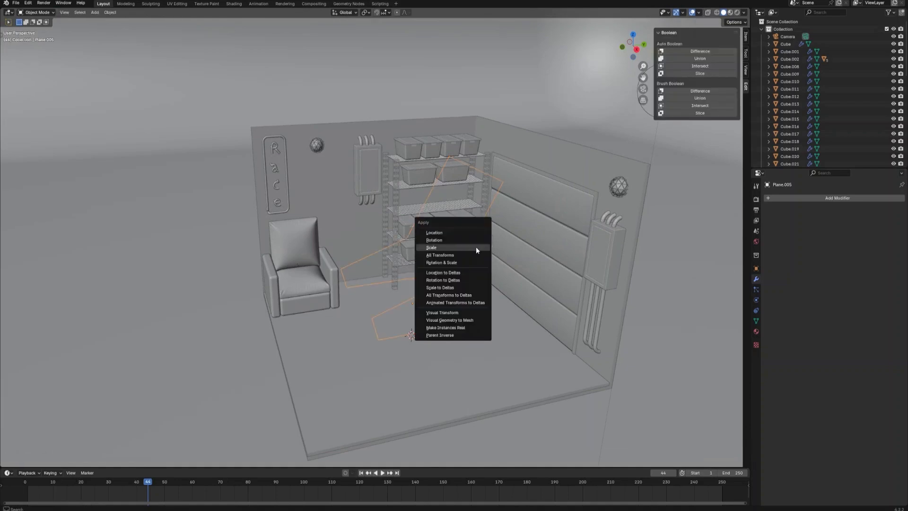
pyautogui.click(476, 248)
pyautogui.press('Tab')
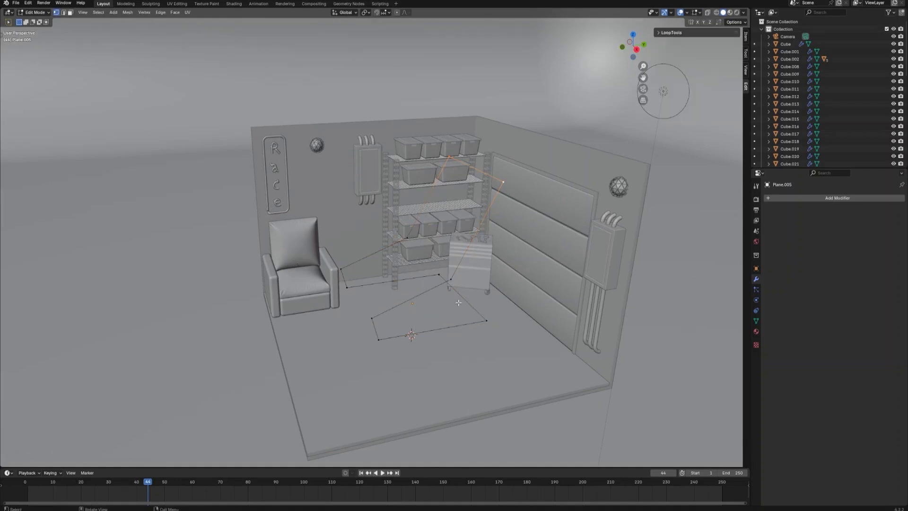
pyautogui.press('2')
pyautogui.click(482, 308)
pyautogui.press('g')
pyautogui.press('y')
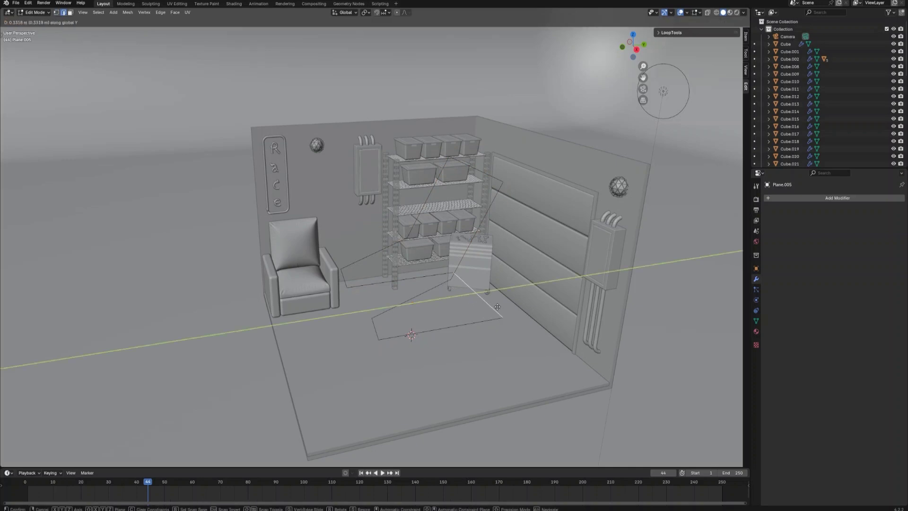
pyautogui.click(498, 307)
# - Apply the scale again and round every corner of the outline with a multi-segment vertex bevel of about 0.12 m
pyautogui.press('Tab')
pyautogui.hotkey('ctrl', 'a')
pyautogui.click(498, 308)
pyautogui.press('Tab')
pyautogui.press('1')
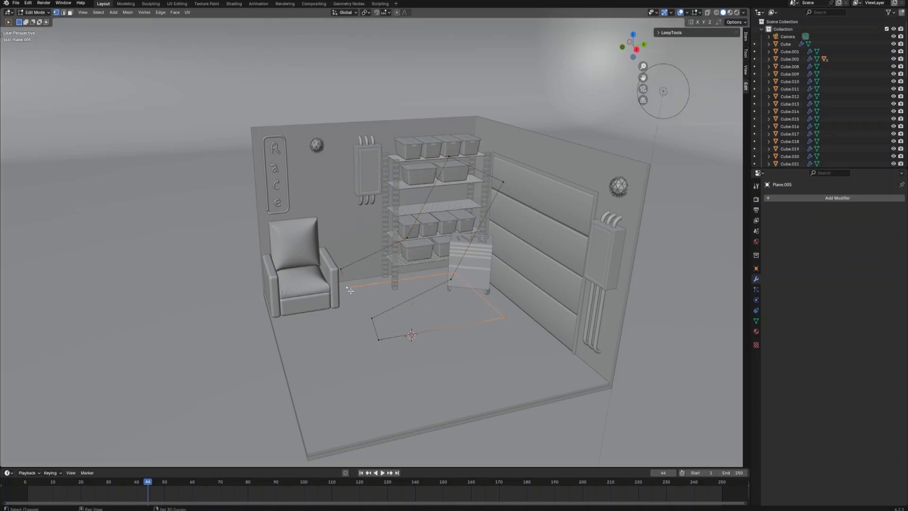
pyautogui.press('a')
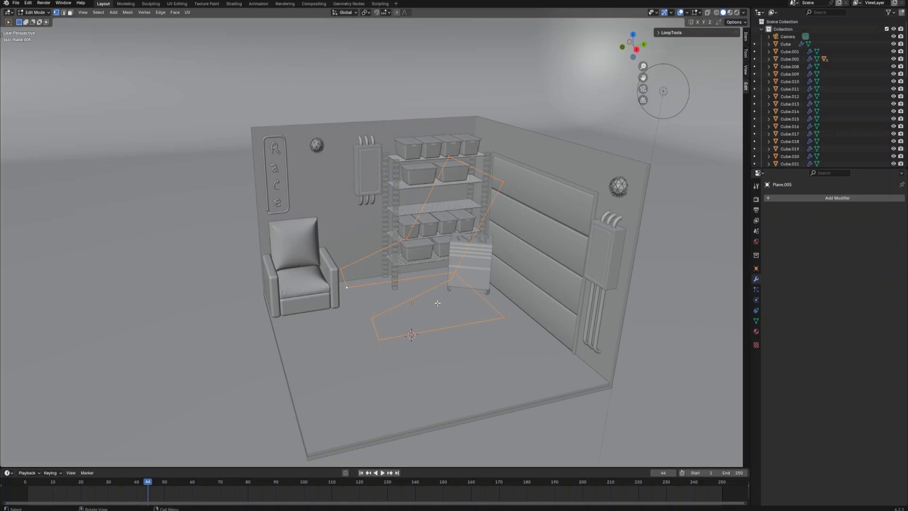
pyautogui.hotkey('ctrl', 'b')
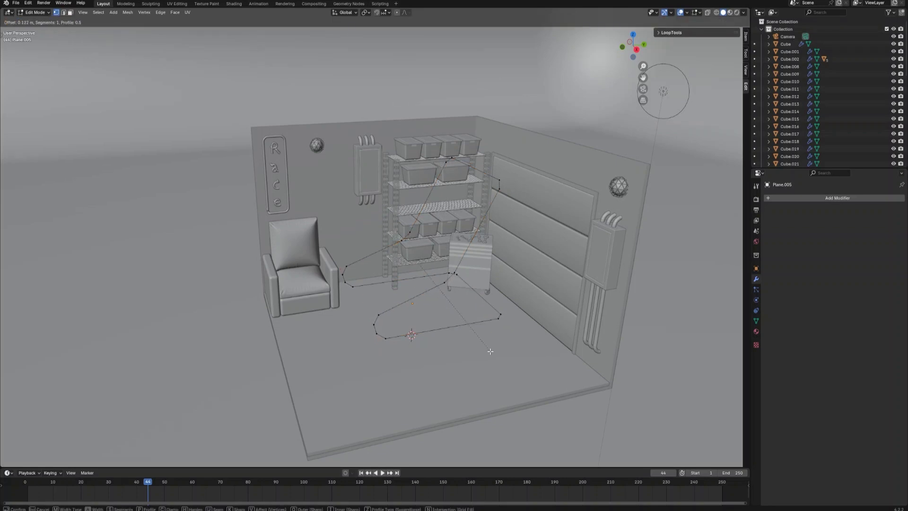
pyautogui.click(517, 362)
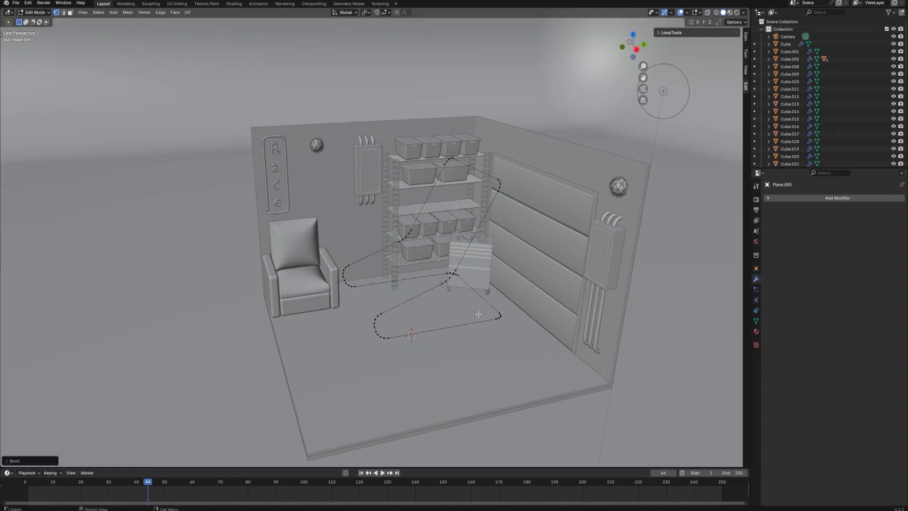
# - Convert the rounded outline object to a curve
pyautogui.press('Tab')
pyautogui.rightClick(460, 265)
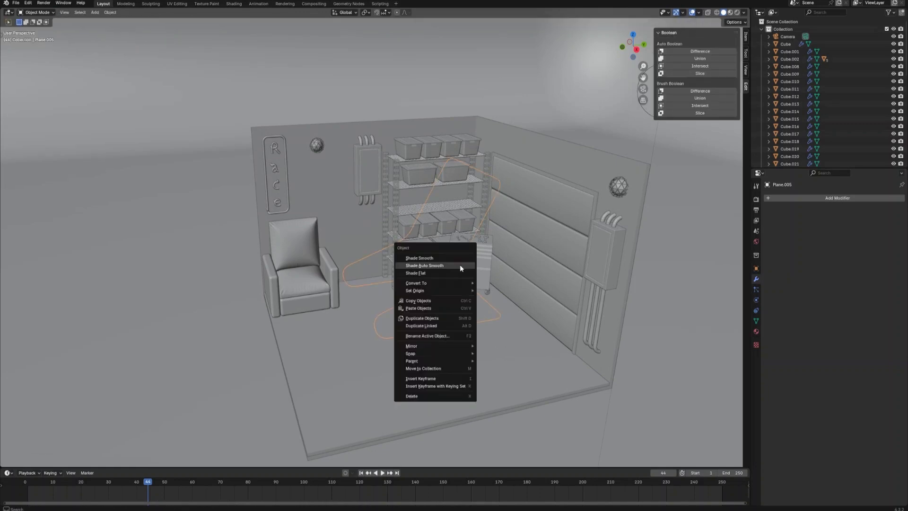
pyautogui.moveTo(452, 282)
pyautogui.click(492, 291)
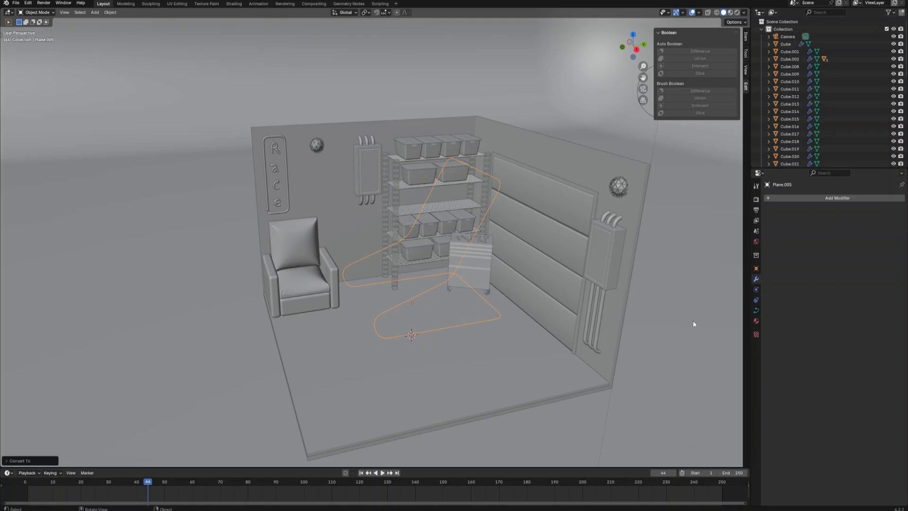
# - Give the curve a round bevel with depth 0.07 m and resolution 6, and convert the resulting tube to a mesh
pyautogui.click(756, 311)
pyautogui.moveTo(857, 397); pyautogui.dragTo(894, 399)
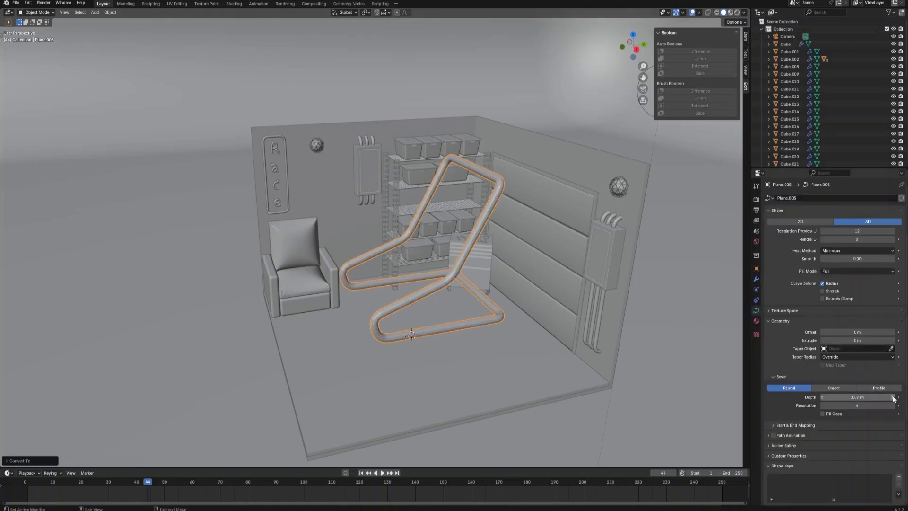
pyautogui.click(894, 406)
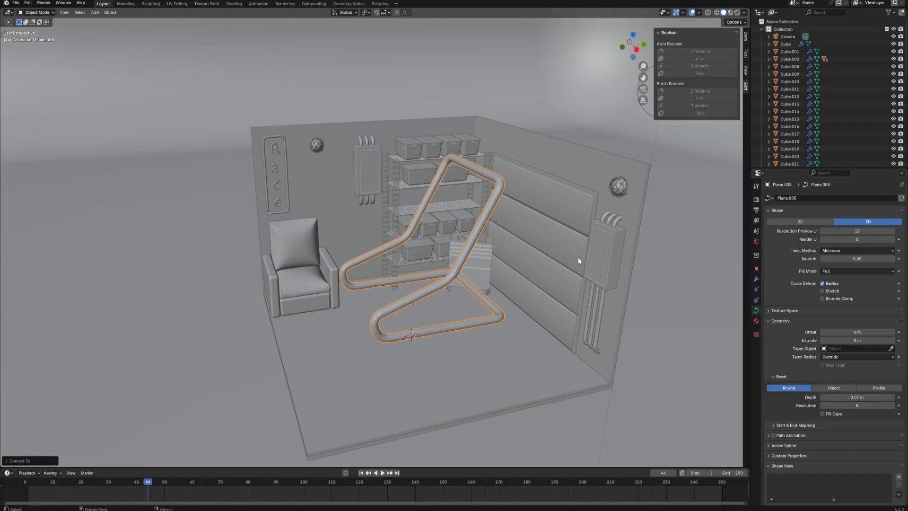
pyautogui.rightClick(477, 231)
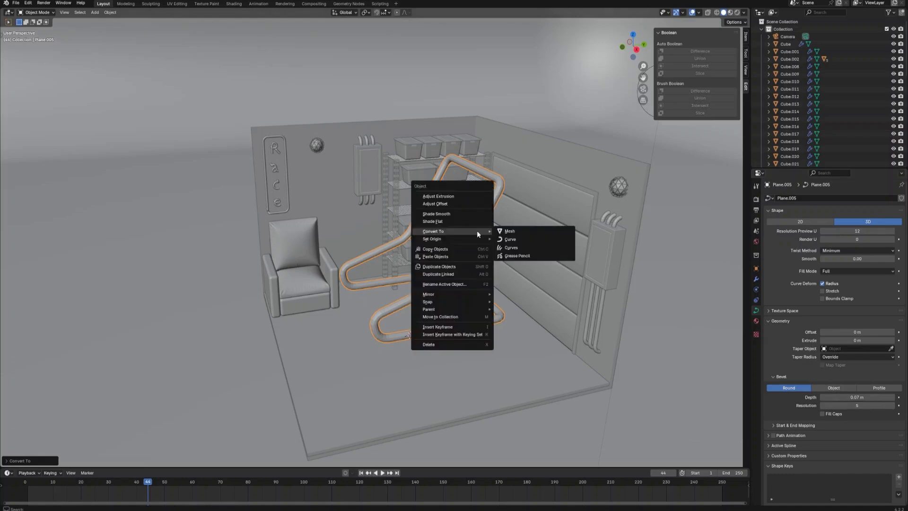
pyautogui.click(504, 230)
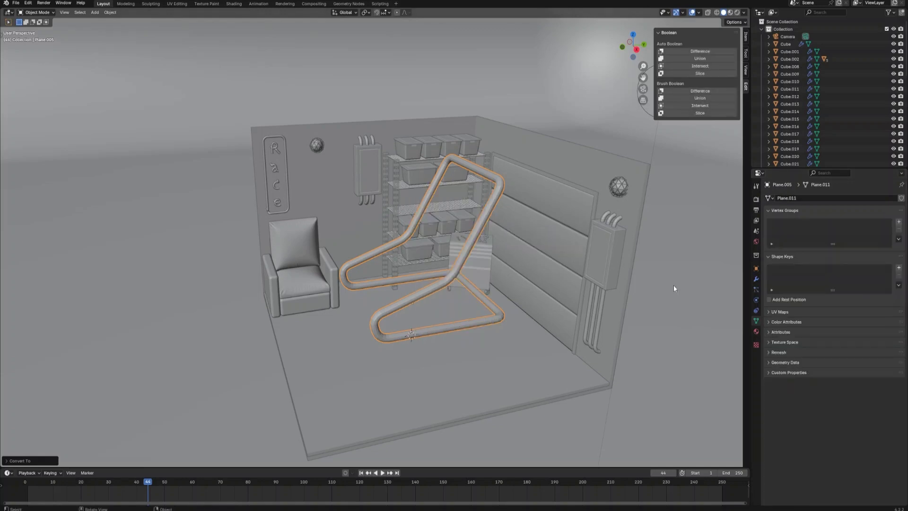
# - Add a Subdivision Surface modifier to the tube frame with viewport level 2
pyautogui.click(756, 279)
pyautogui.click(839, 198)
pyautogui.moveTo(839, 198)
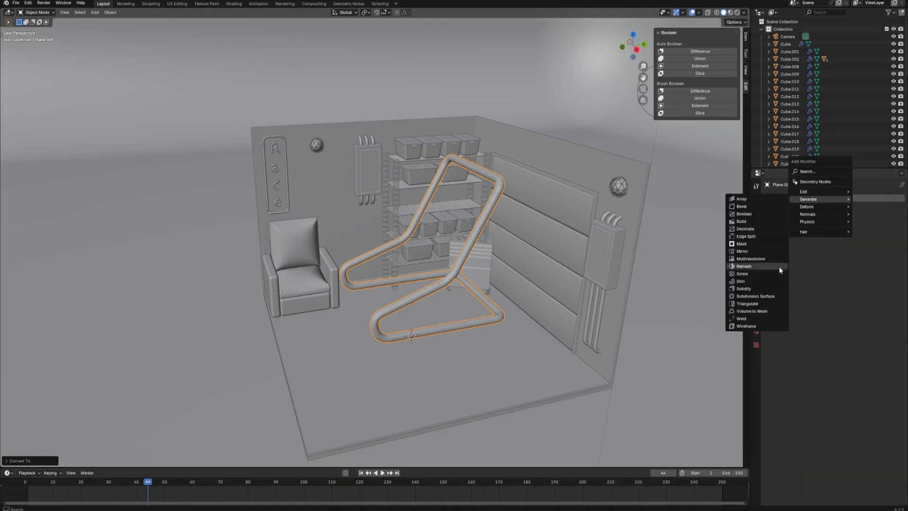
pyautogui.click(767, 296)
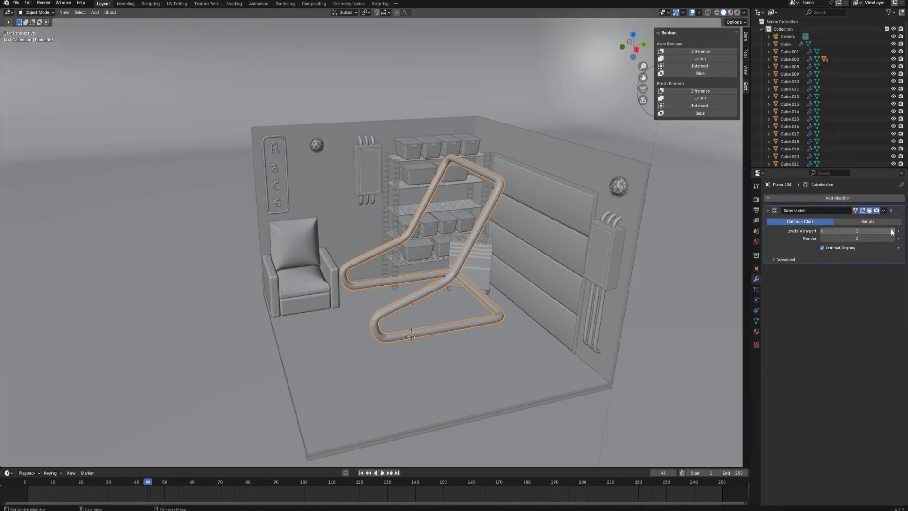
# - Add a centred loop cut to both lower side bars, the top crossbar and the two upper slanted bars of the frame
pyautogui.scroll(1, 452, 266)
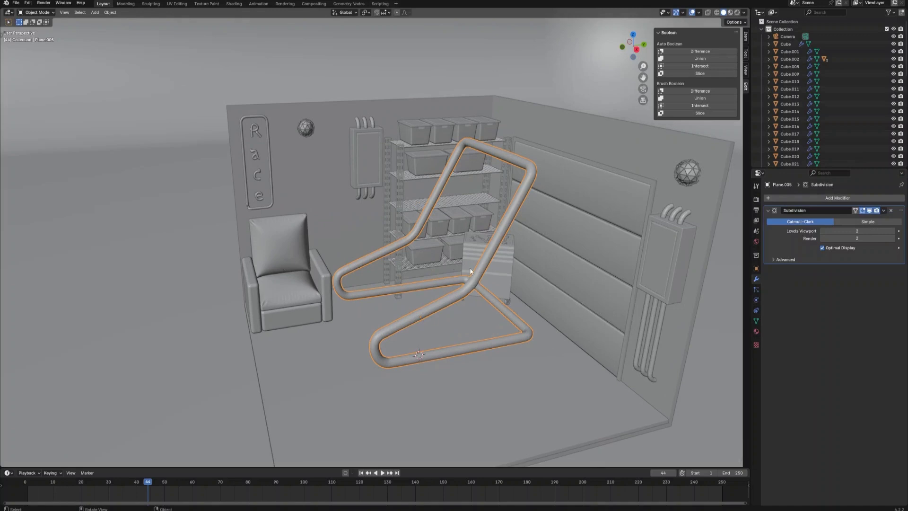
pyautogui.press('Tab')
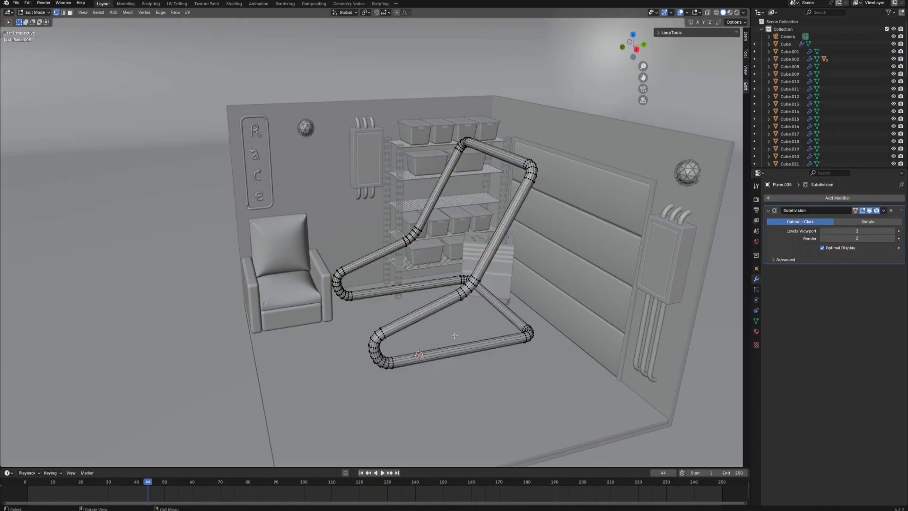
pyautogui.hotkey('ctrl', 'r')
pyautogui.doubleClick(461, 349)
pyautogui.hotkey('ctrl', 'r')
pyautogui.doubleClick(410, 288)
pyautogui.hotkey('ctrl', 'r')
pyautogui.doubleClick(495, 155)
pyautogui.hotkey('ctrl', 'r')
pyautogui.click(491, 248)
pyautogui.hotkey('ctrl', 'r')
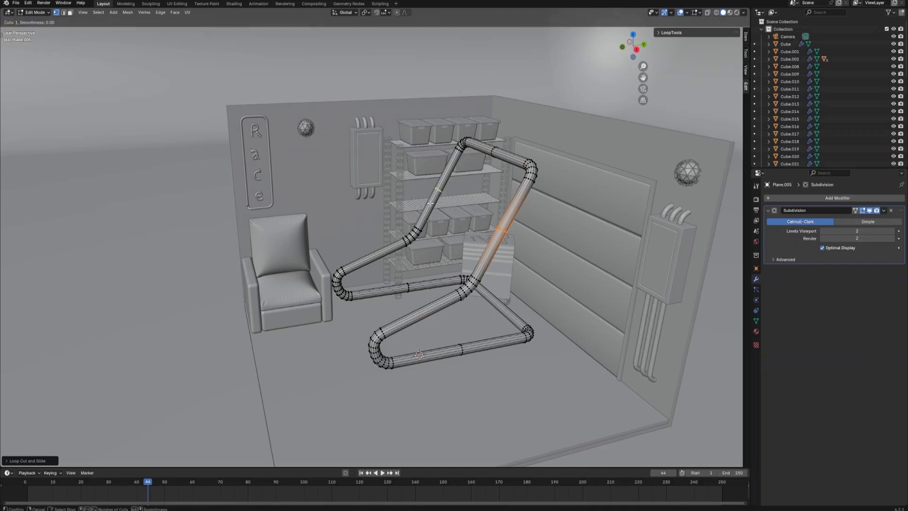
pyautogui.click(434, 205)
# - Bevel the middle edge loops of the two lower side bars and the top crossbar into wide bands
pyautogui.press('2')
pyautogui.hotkey('alt', 'a')
pyautogui.keyDown('alt'); pyautogui.click(461, 348); pyautogui.keyUp('alt')
pyautogui.scroll(2, 514, 143)
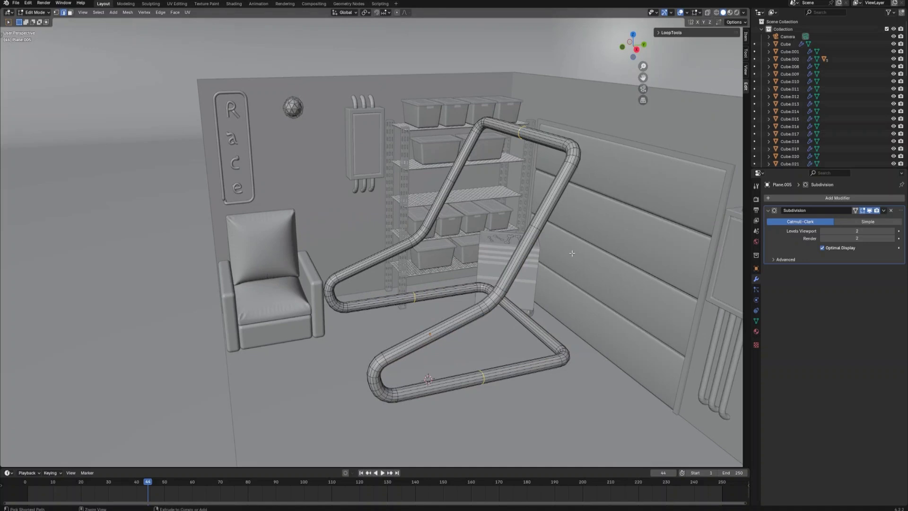
pyautogui.hotkey('ctrl', 'b')
pyautogui.scroll(3, 605, 260)
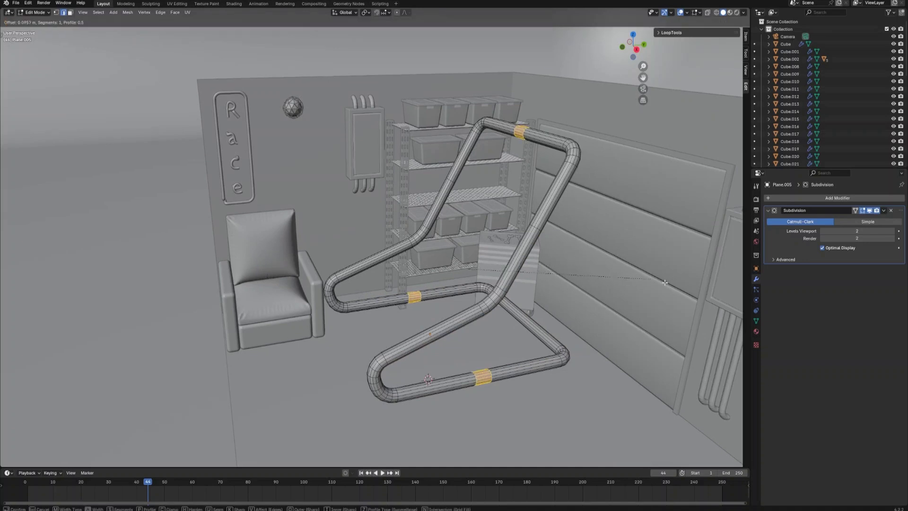
pyautogui.click(93, 334)
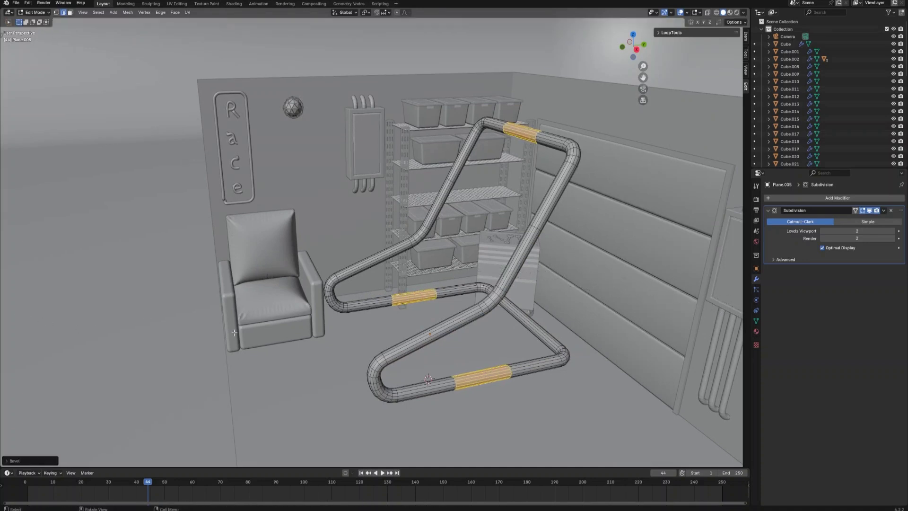
# - Extrude sleeve-like face bands outward along their normals on both ends of the lower side bars, the two slanted bars and the top crossbar
pyautogui.press('3')
pyautogui.keyDown('alt'); pyautogui.click(370, 303); pyautogui.keyUp('alt')
pyautogui.keyDown('alt'); pyautogui.keyDown('shift'); pyautogui.click(456, 290); pyautogui.keyUp('shift'); pyautogui.keyUp('alt')
pyautogui.keyDown('alt'); pyautogui.keyDown('shift'); pyautogui.click(429, 389); pyautogui.keyUp('shift'); pyautogui.keyUp('alt')
pyautogui.keyDown('alt'); pyautogui.keyDown('shift'); pyautogui.click(535, 366); pyautogui.keyUp('shift'); pyautogui.keyUp('alt')
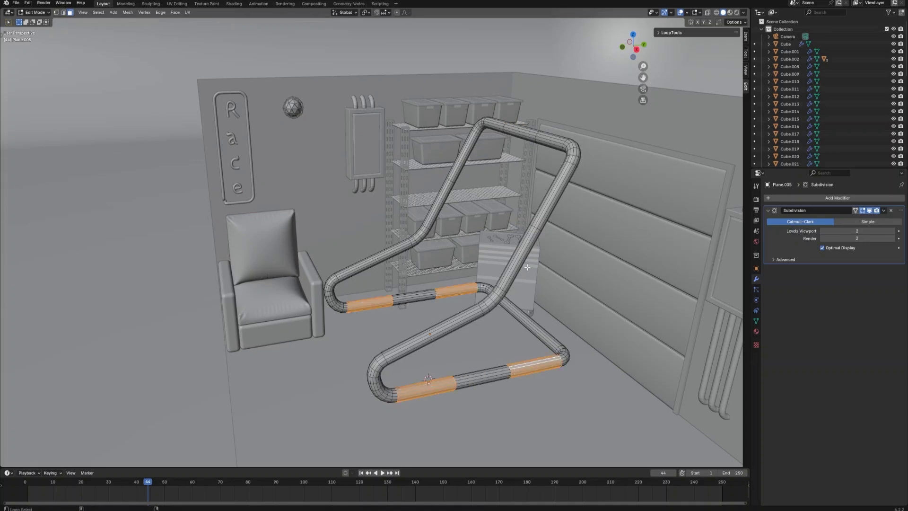
pyautogui.keyDown('alt'); pyautogui.keyDown('shift'); pyautogui.click(520, 258); pyautogui.keyUp('shift'); pyautogui.keyUp('alt')
pyautogui.keyDown('alt'); pyautogui.keyDown('shift'); pyautogui.click(440, 203); pyautogui.keyUp('shift'); pyautogui.keyUp('alt')
pyautogui.keyDown('alt'); pyautogui.keyDown('shift'); pyautogui.click(512, 141); pyautogui.keyUp('shift'); pyautogui.keyUp('alt')
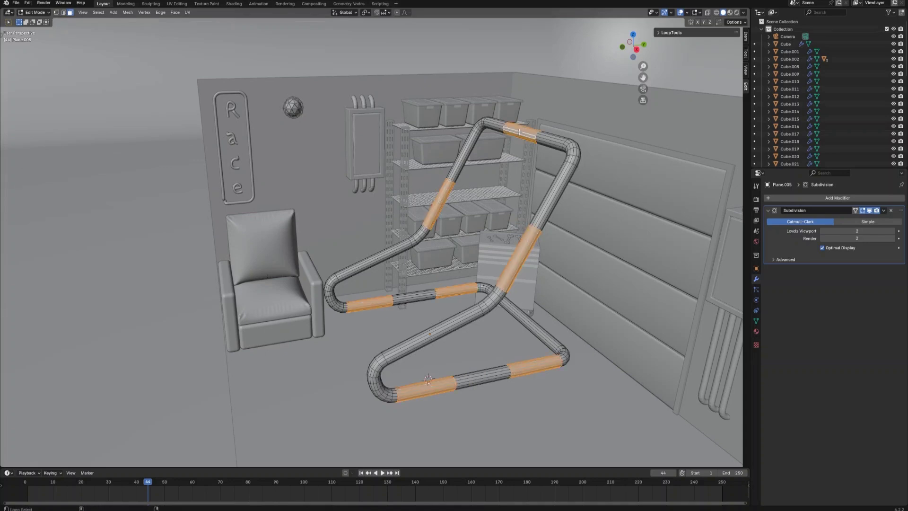
pyautogui.rightClick(499, 197)
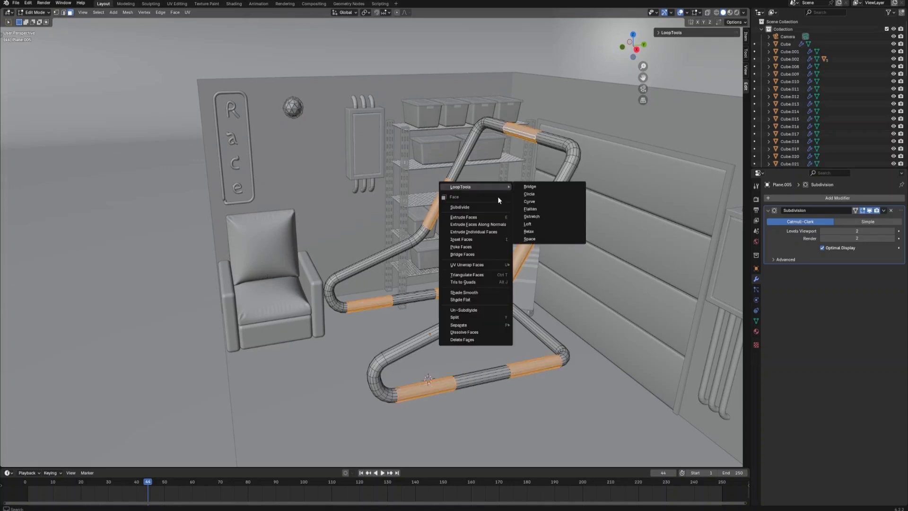
pyautogui.click(501, 224)
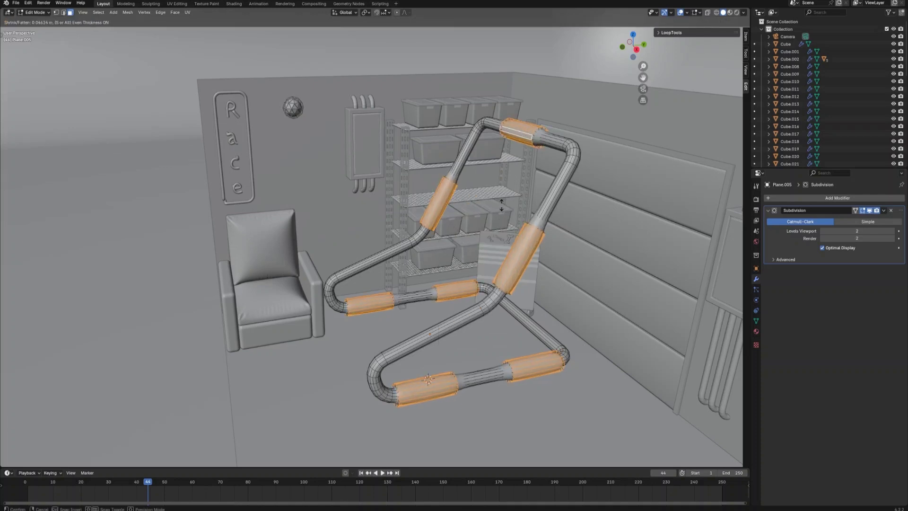
pyautogui.click(495, 220)
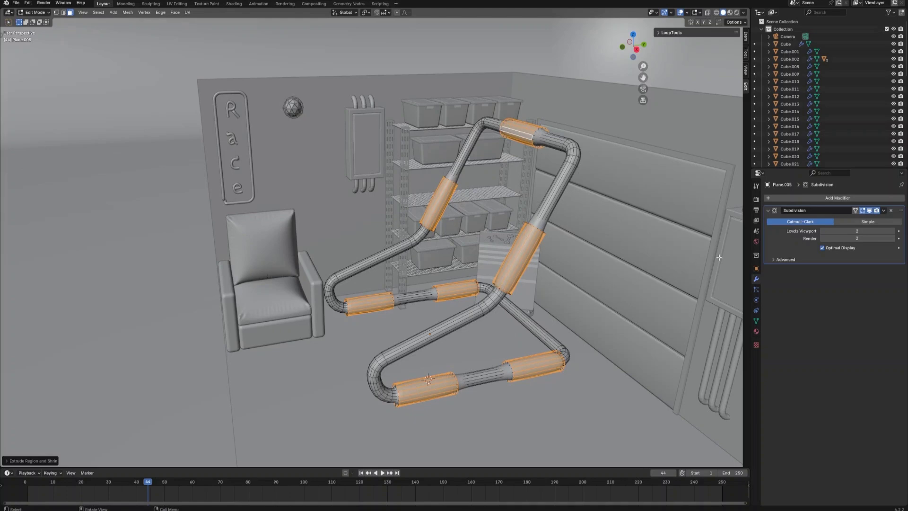
# - Turn off the Subdivision modifier's viewport display and apply Shade Auto Smooth to the frame
pyautogui.click(870, 211)
pyautogui.press('Tab')
pyautogui.rightClick(436, 194)
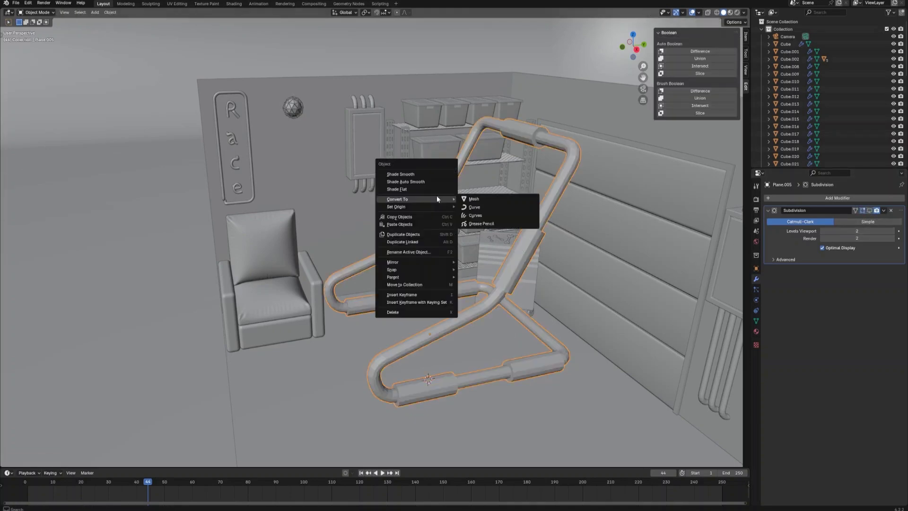
pyautogui.click(428, 182)
# - Bevel the end edge loops of all the raised sleeves on the tube frame
pyautogui.press('Tab')
pyautogui.moveTo(455, 208); pyautogui.dragTo(466, 225, button='middle')
pyautogui.press('2')
pyautogui.keyDown('alt'); pyautogui.click(508, 132); pyautogui.keyUp('alt')
pyautogui.scroll(4, 454, 213)
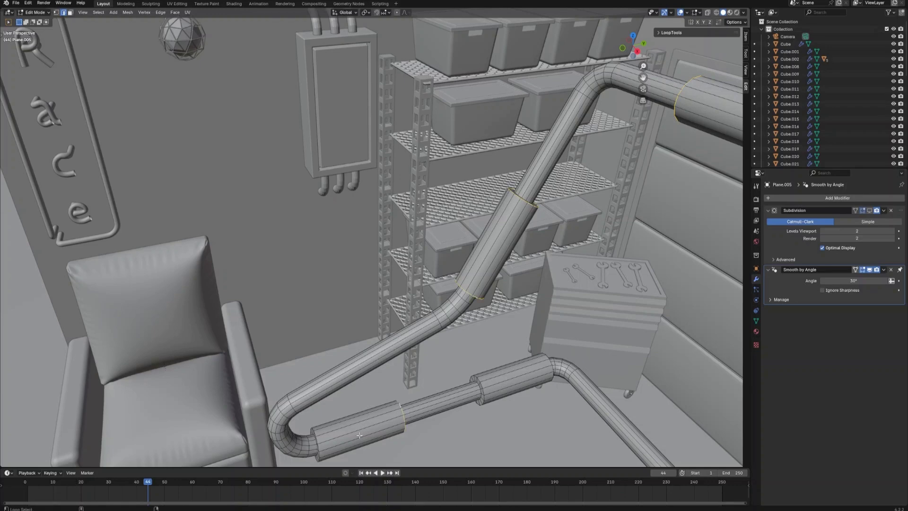
pyautogui.scroll(-4, 510, 316)
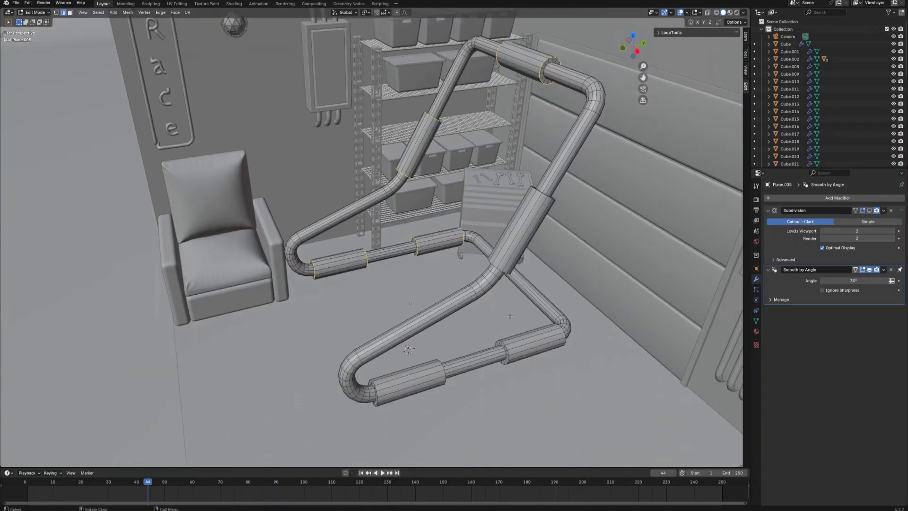
pyautogui.keyDown('alt'); pyautogui.keyDown('shift'); pyautogui.click(564, 345); pyautogui.keyUp('shift'); pyautogui.keyUp('alt')
pyautogui.hotkey('ctrl', 'b')
pyautogui.click(598, 355)
pyautogui.press('Tab')
pyautogui.moveTo(598, 355); pyautogui.dragTo(618, 348, button='middle')
pyautogui.scroll(-4, 617, 348)
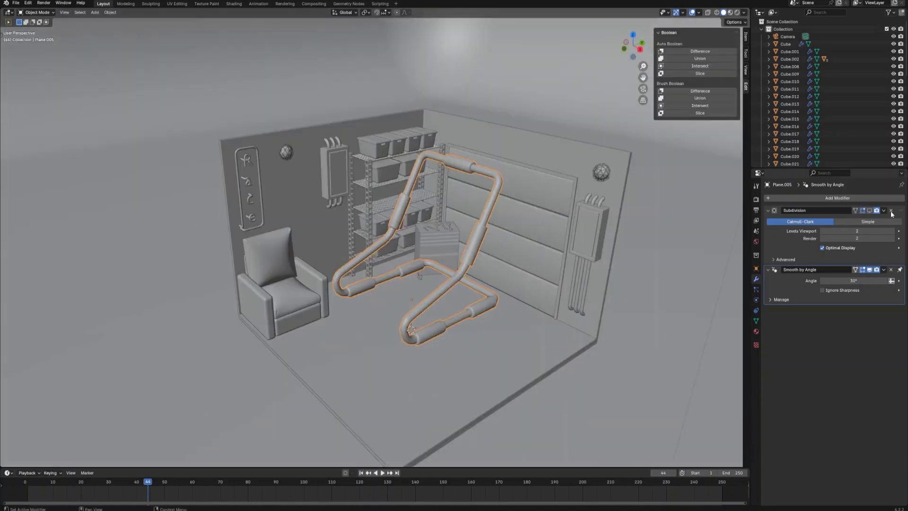
# - Remove the Subdivision modifier from the tube frame and add a cube raised along Z between its bars
pyautogui.click(891, 210)
pyautogui.hotkey('shift', 'a')
pyautogui.moveTo(431, 287)
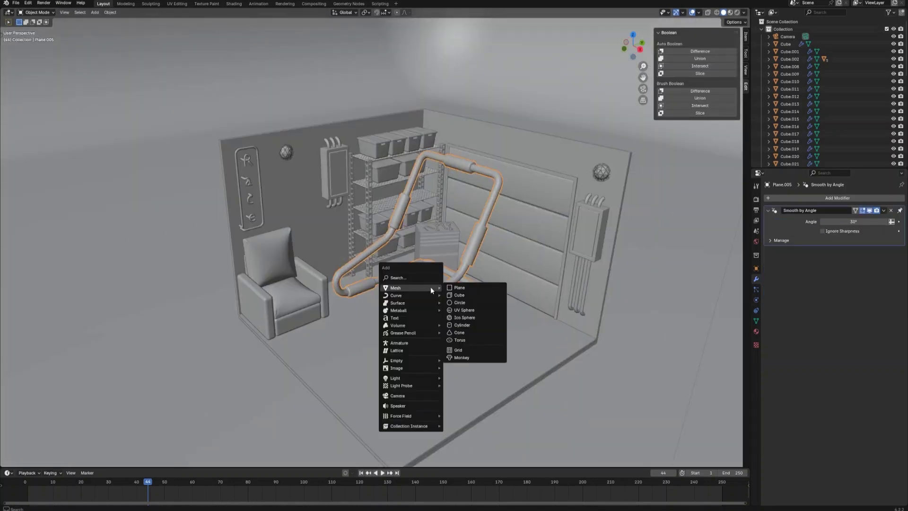
pyautogui.click(461, 291)
pyautogui.press('g')
pyautogui.press('z')
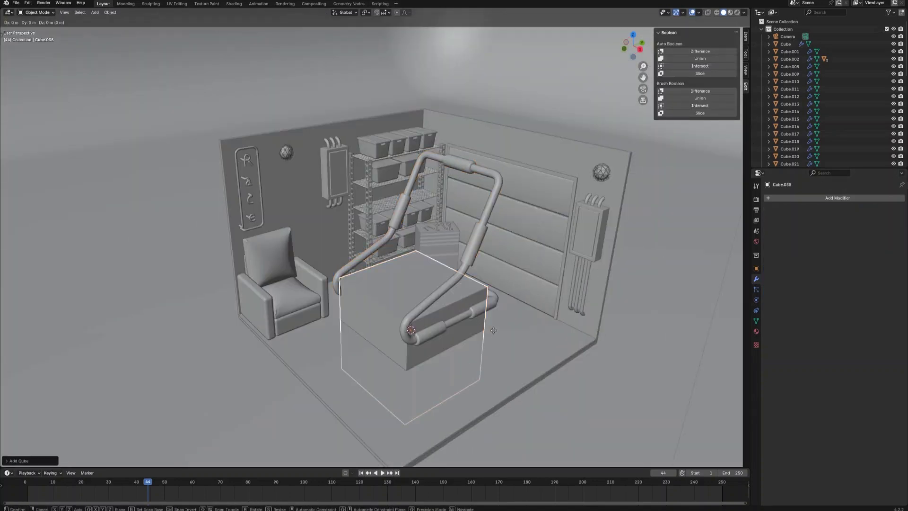
pyautogui.click(626, 95)
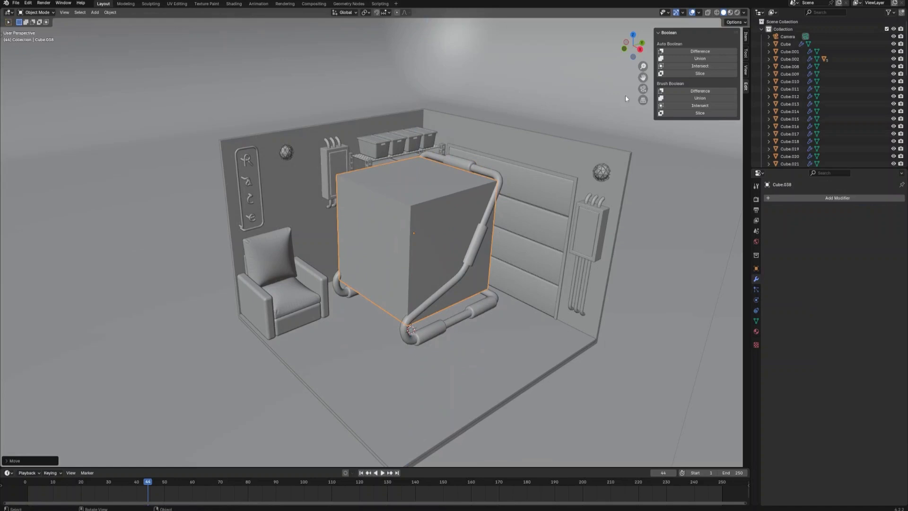
# - Scale the cube down from the top view so it fits between the frame's side bars
pyautogui.click(633, 35)
pyautogui.press('s')
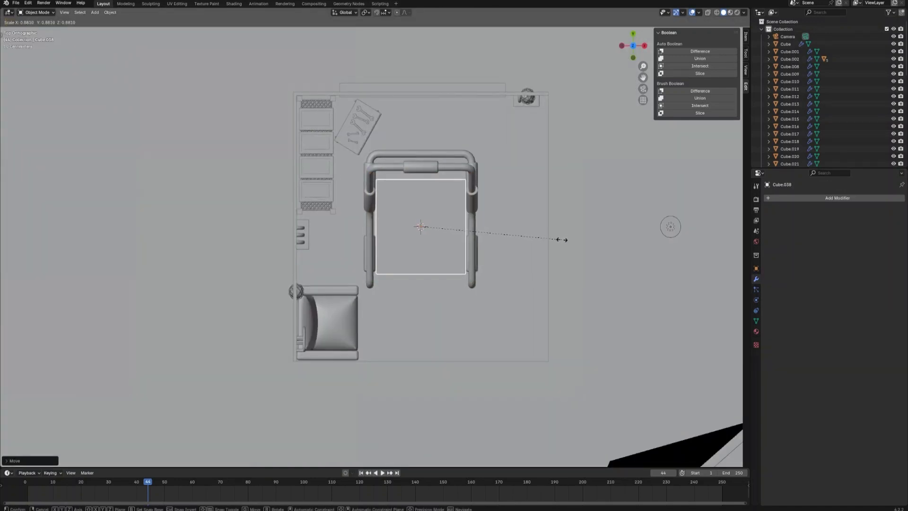
pyautogui.click(562, 239)
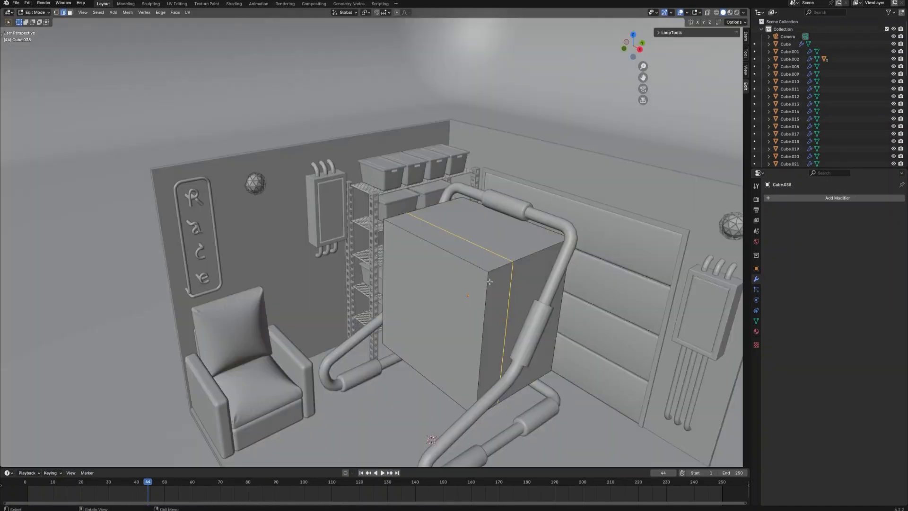
# - Extrude the narrow face loop around the box's front edge outward along its normals into a raised rim
pyautogui.press('3')
pyautogui.click(497, 269)
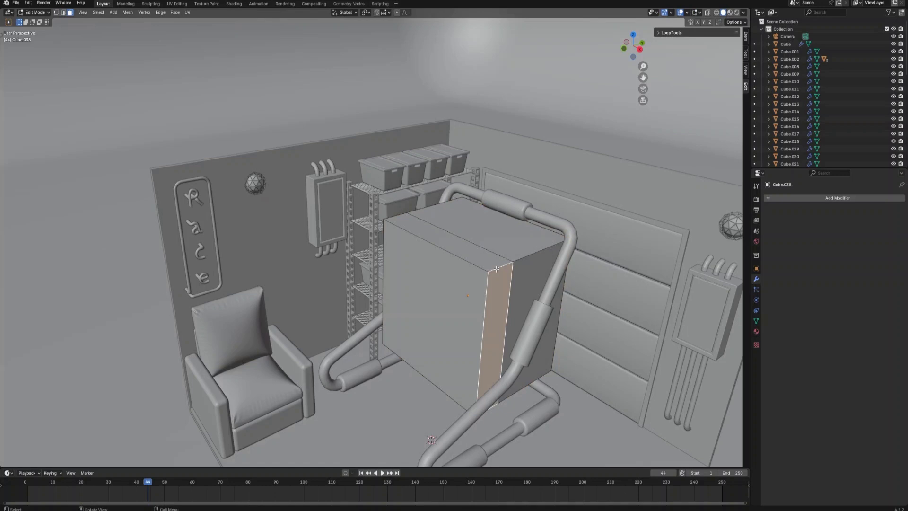
pyautogui.keyDown('alt'); pyautogui.click(496, 268); pyautogui.keyUp('alt')
pyautogui.rightClick(496, 268)
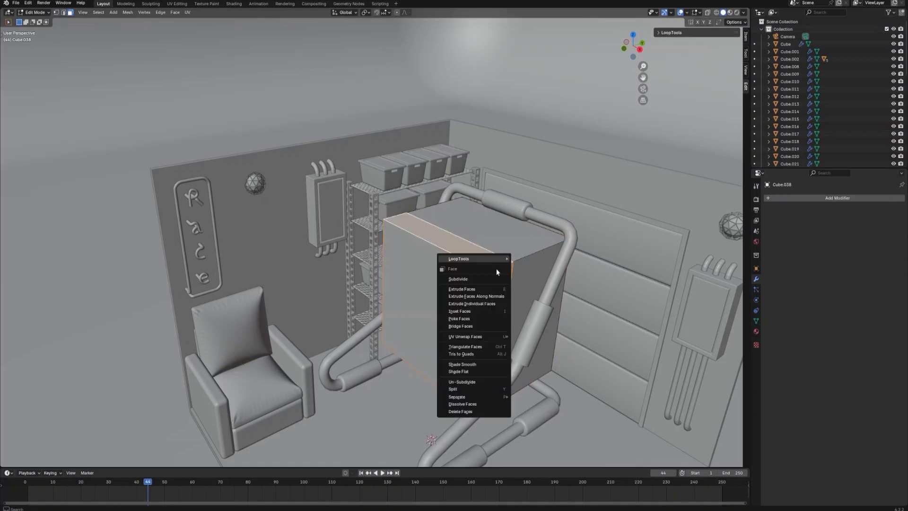
pyautogui.click(498, 295)
pyautogui.click(459, 293)
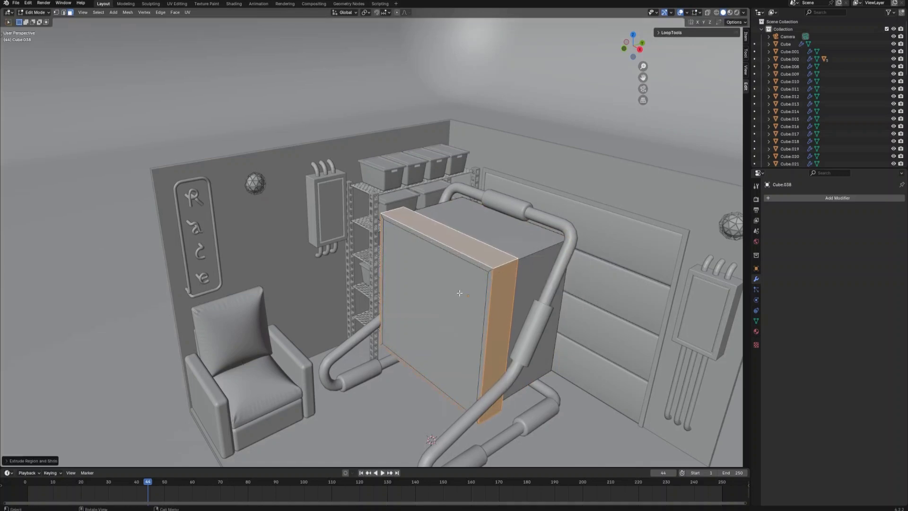
# - Extrude the box's front face slightly inward to recess it behind the rim
pyautogui.click(463, 291)
pyautogui.press('e')
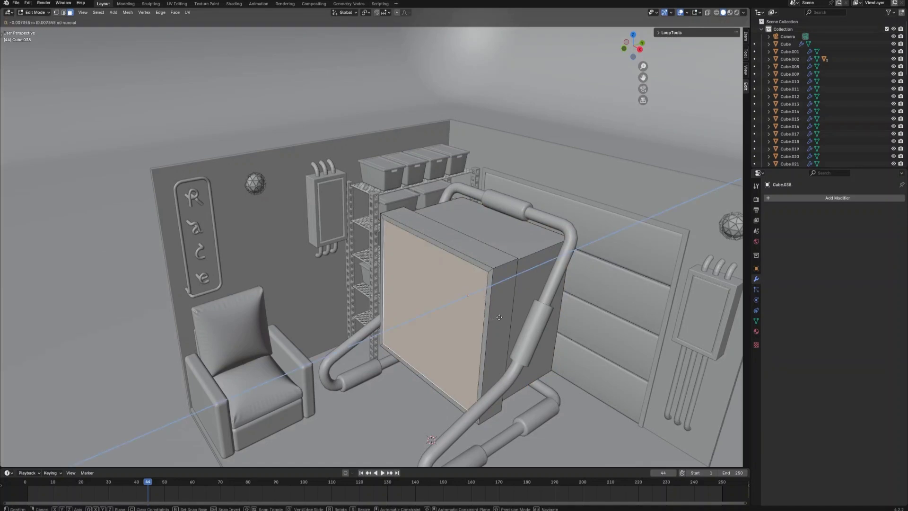
pyautogui.click(525, 316)
pyautogui.press('Tab')
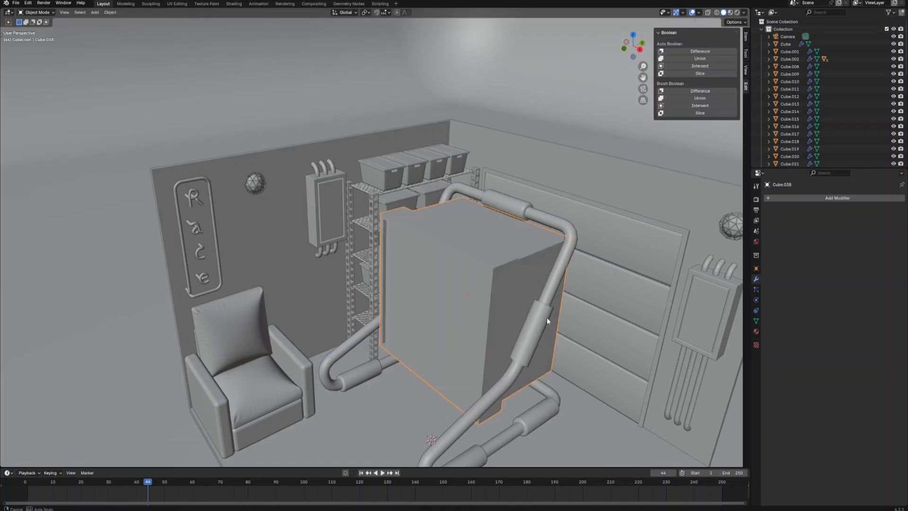
# - Add seven evenly spaced loop cuts across the box's width and a second set of loop cuts down its height
pyautogui.press('Tab')
pyautogui.moveTo(547, 317); pyautogui.dragTo(552, 319, button='middle')
pyautogui.hotkey('ctrl', 'r')
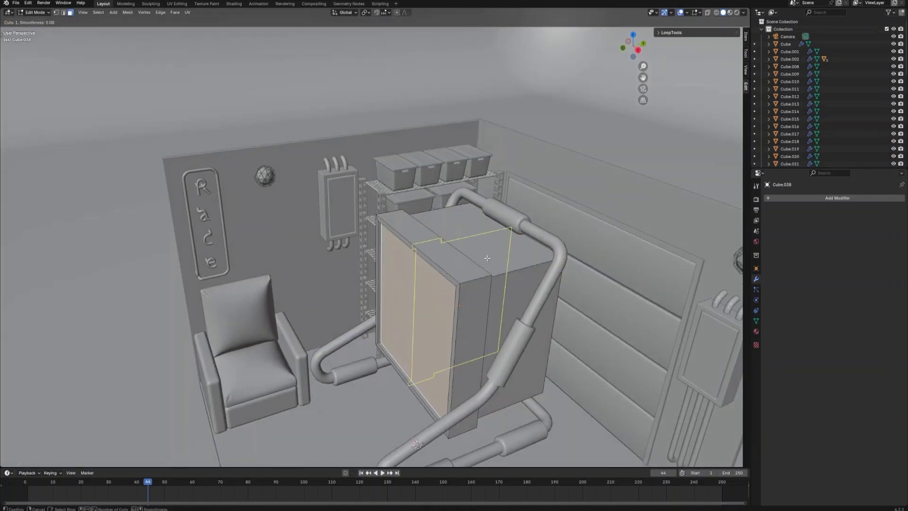
pyautogui.scroll(6, 485, 258)
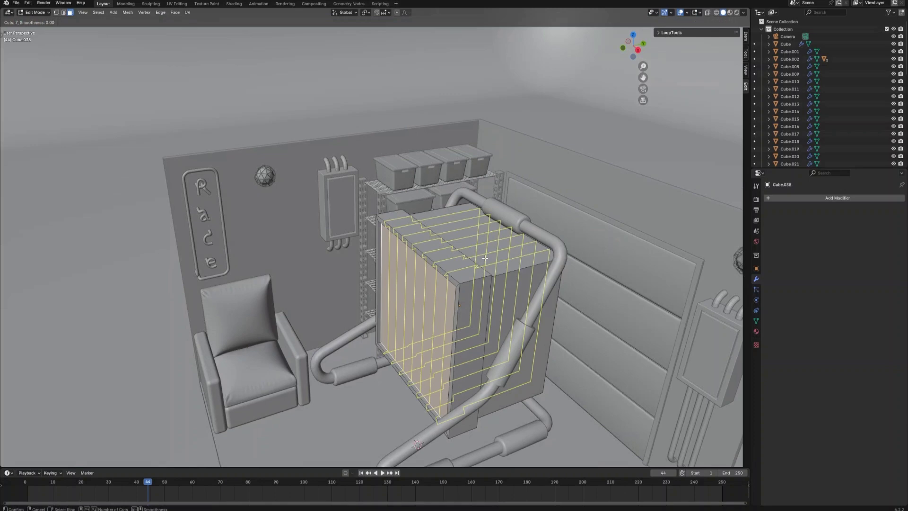
pyautogui.click(485, 258)
pyautogui.rightClick(485, 258)
pyautogui.hotkey('ctrl', 'r')
pyautogui.scroll(5, 490, 319)
pyautogui.click(491, 319)
pyautogui.rightClick(490, 319)
# - Extrude alternating face strips on the top, sides and back of the box's rear section outward along their normals
pyautogui.moveTo(530, 327); pyautogui.dragTo(511, 343, button='middle')
pyautogui.press('3')
pyautogui.keyDown('shift'); pyautogui.click(428, 249); pyautogui.keyUp('shift')
pyautogui.keyDown('shift'); pyautogui.click(425, 276); pyautogui.keyUp('shift')
pyautogui.keyDown('shift'); pyautogui.click(420, 308); pyautogui.keyUp('shift')
pyautogui.keyDown('shift'); pyautogui.click(411, 362); pyautogui.keyUp('shift')
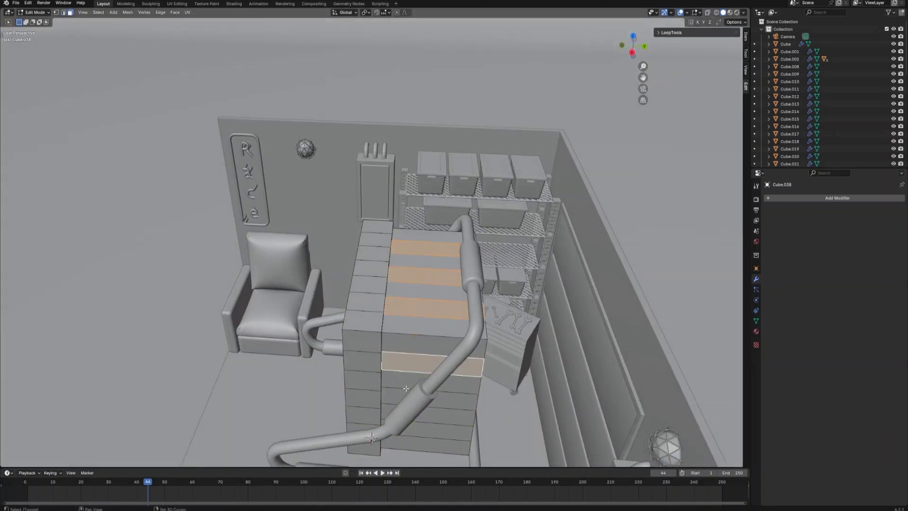
pyautogui.keyDown('shift'); pyautogui.click(451, 402); pyautogui.keyUp('shift')
pyautogui.keyDown('shift'); pyautogui.click(438, 431); pyautogui.keyUp('shift')
pyautogui.moveTo(438, 431); pyautogui.dragTo(414, 250, button='middle')
pyautogui.scroll(-3, 377, 253)
pyautogui.scroll(2, 426, 323)
pyautogui.moveTo(436, 322); pyautogui.dragTo(426, 323, button='middle')
pyautogui.keyDown('alt'); pyautogui.keyDown('shift'); pyautogui.click(409, 280); pyautogui.keyUp('shift'); pyautogui.keyUp('alt')
pyautogui.keyDown('alt'); pyautogui.keyDown('shift'); pyautogui.click(420, 302); pyautogui.keyUp('shift'); pyautogui.keyUp('alt')
pyautogui.keyDown('alt'); pyautogui.keyDown('shift'); pyautogui.click(433, 312); pyautogui.keyUp('shift'); pyautogui.keyUp('alt')
pyautogui.keyDown('shift'); pyautogui.click(435, 330); pyautogui.keyUp('shift')
pyautogui.rightClick(418, 293)
pyautogui.click(417, 292)
pyautogui.click(409, 294)
# - Add a Bevel modifier with 10 segments to the box
pyautogui.press('Tab')
pyautogui.scroll(-2, 405, 292)
pyautogui.moveTo(403, 292); pyautogui.dragTo(446, 293, button='middle')
pyautogui.click(812, 197)
pyautogui.moveTo(812, 196)
pyautogui.click(844, 207)
pyautogui.click(851, 250)
pyautogui.write('10')
pyautogui.press('Return')
# - Rotate the box in the right side view so it tilts backward within the frame
pyautogui.press('KP_3')
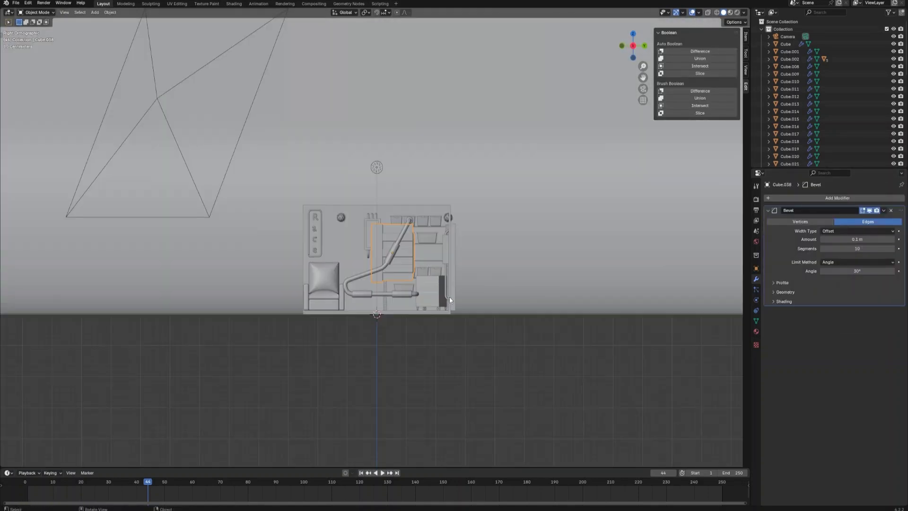
pyautogui.press('r')
pyautogui.click(425, 295)
# - Add a cylinder and move it up to the middle of the tilted box
pyautogui.scroll(5, 424, 295)
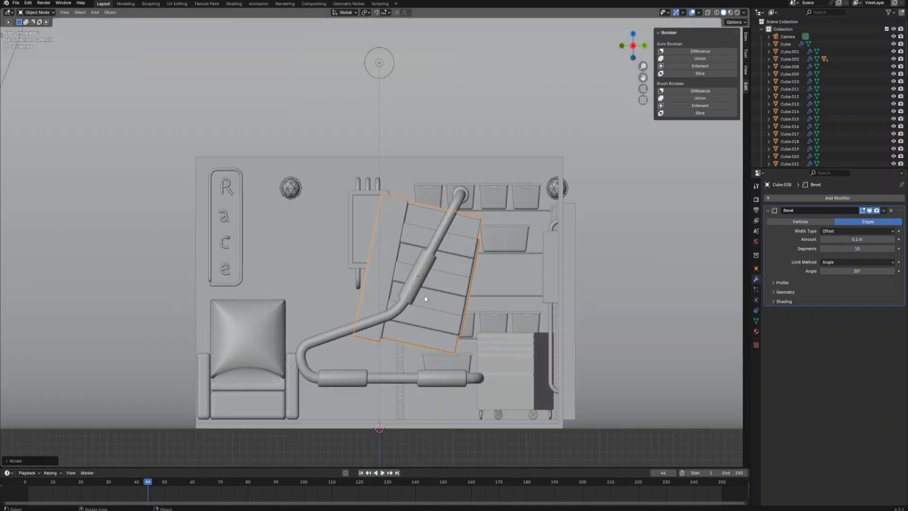
pyautogui.hotkey('shift', 'a')
pyautogui.click(435, 363)
pyautogui.scroll(-3, 423, 360)
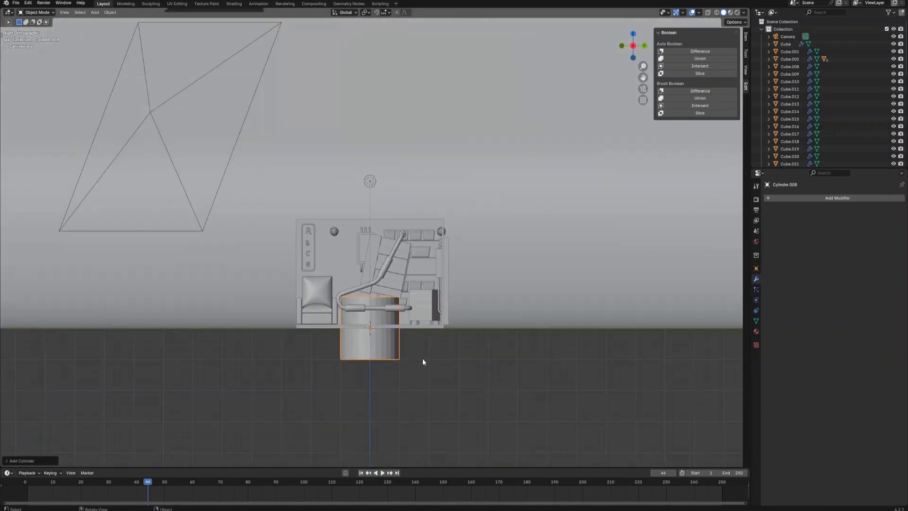
pyautogui.press('g')
pyautogui.click(434, 296)
# - Rotate the cylinder 90 degrees to lie across the frame and shrink it to a thin rod
pyautogui.moveTo(433, 294); pyautogui.dragTo(479, 301, button='middle')
pyautogui.press('r')
pyautogui.press('x')
pyautogui.press('9')
pyautogui.press('0')
pyautogui.press('Return')
pyautogui.press('s')
pyautogui.click(441, 297)
# - Stretch the rod along X until it passes through the box and both slanted sleeves of the frame
pyautogui.press('s')
pyautogui.press('x')
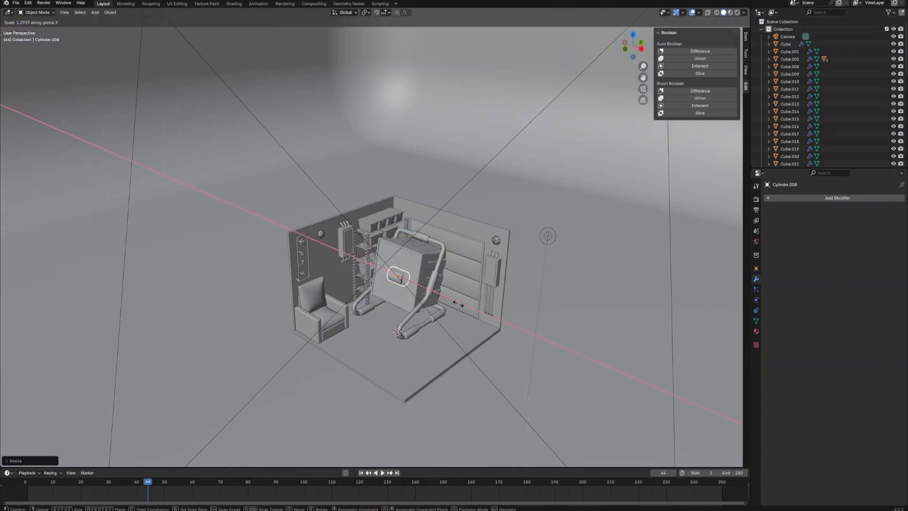
pyautogui.click(217, 39)
pyautogui.press('s')
pyautogui.press('x')
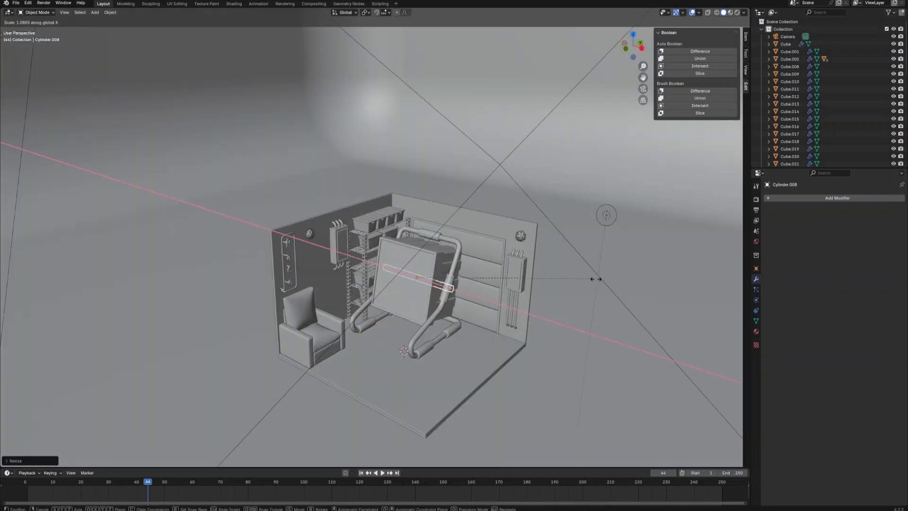
pyautogui.click(619, 283)
# - Apply the rod's scale and shade it smooth
pyautogui.scroll(5, 543, 286)
pyautogui.rightClick(546, 287)
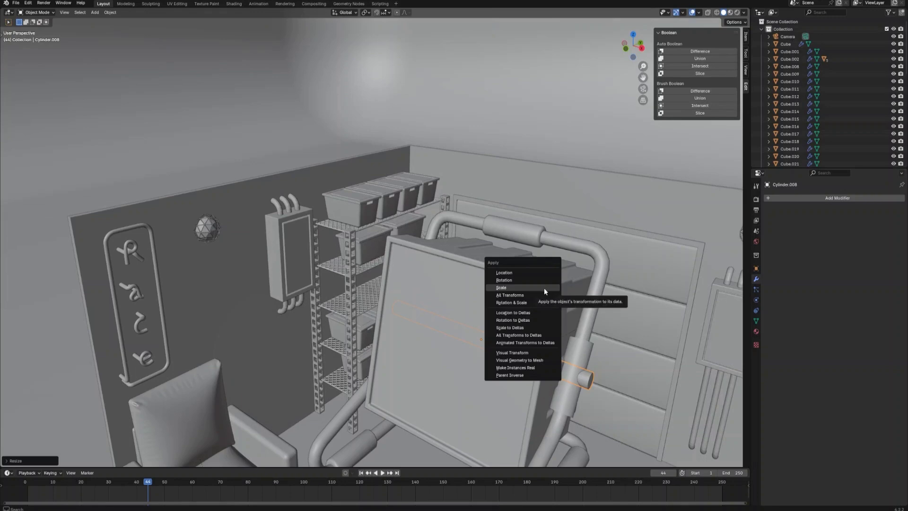
pyautogui.rightClick(584, 371)
pyautogui.click(584, 370)
pyautogui.scroll(-5, 590, 358)
pyautogui.click(612, 345)
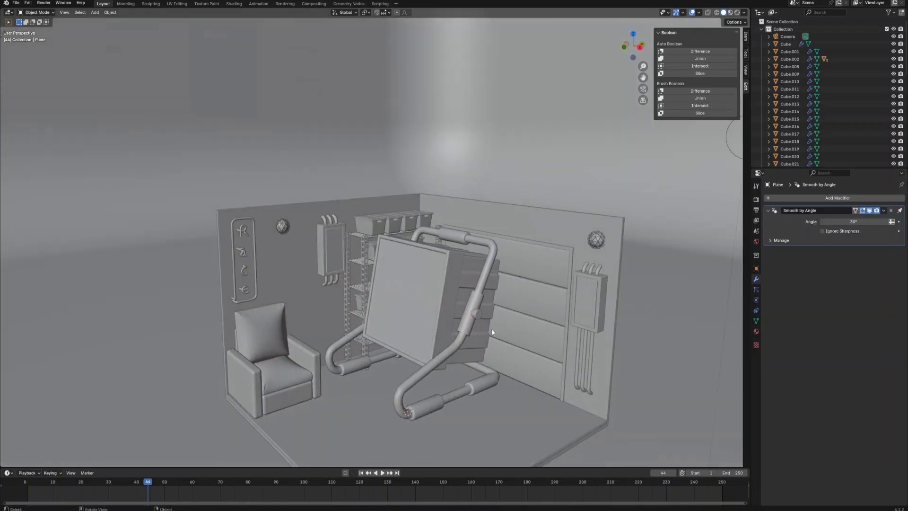
# - Resize the tilted box uniformly so it fits between the frame's side bars
pyautogui.moveTo(492, 328); pyautogui.dragTo(544, 350, button='middle')
pyautogui.click(466, 279)
pyautogui.press('s')
pyautogui.click(545, 291)
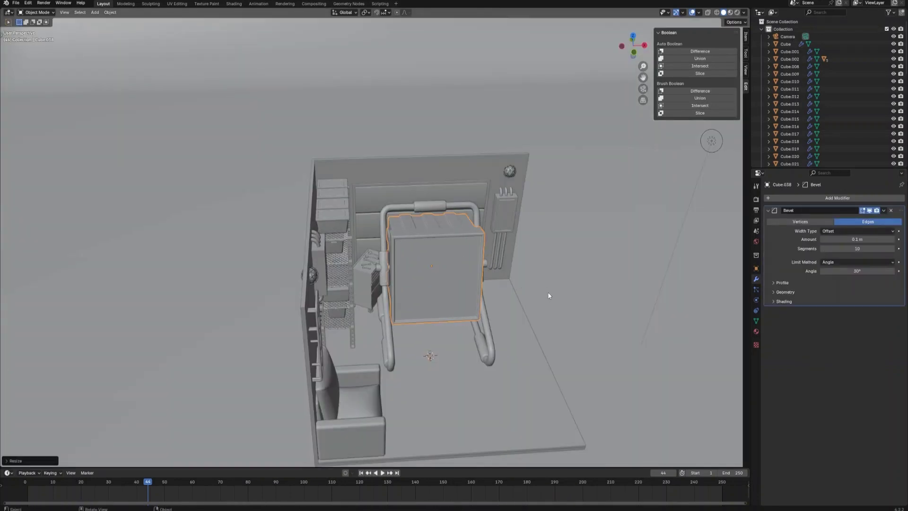
pyautogui.click(549, 291)
pyautogui.scroll(5, 550, 290)
pyautogui.moveTo(550, 291); pyautogui.dragTo(594, 306, button='middle')
pyautogui.scroll(-1, 593, 308)
pyautogui.click(559, 286)
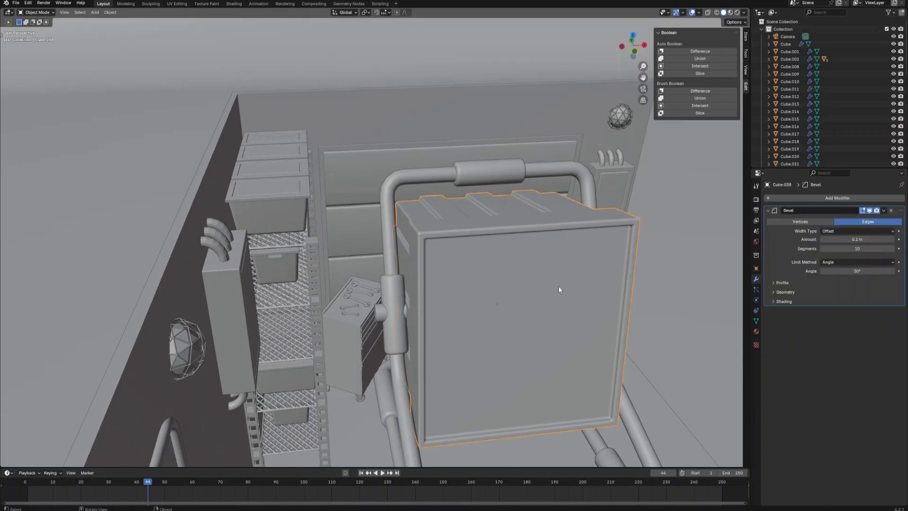
pyautogui.press('s')
pyautogui.click(593, 296)
# - Apply the scale of the tilted box, the tube frame and the rod
pyautogui.scroll(-3, 614, 296)
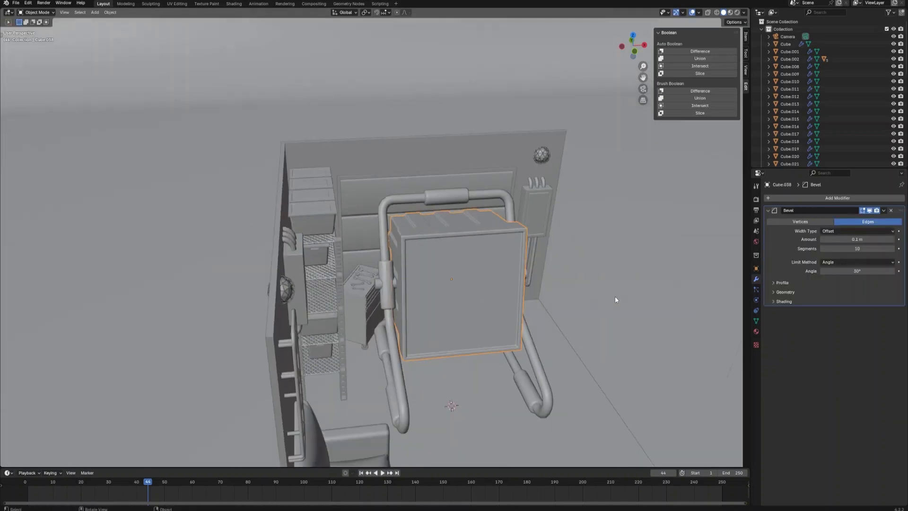
pyautogui.moveTo(615, 297); pyautogui.dragTo(573, 278, button='middle')
pyautogui.scroll(-5, 568, 284)
pyautogui.scroll(4, 401, 276)
pyautogui.rightClick(423, 280)
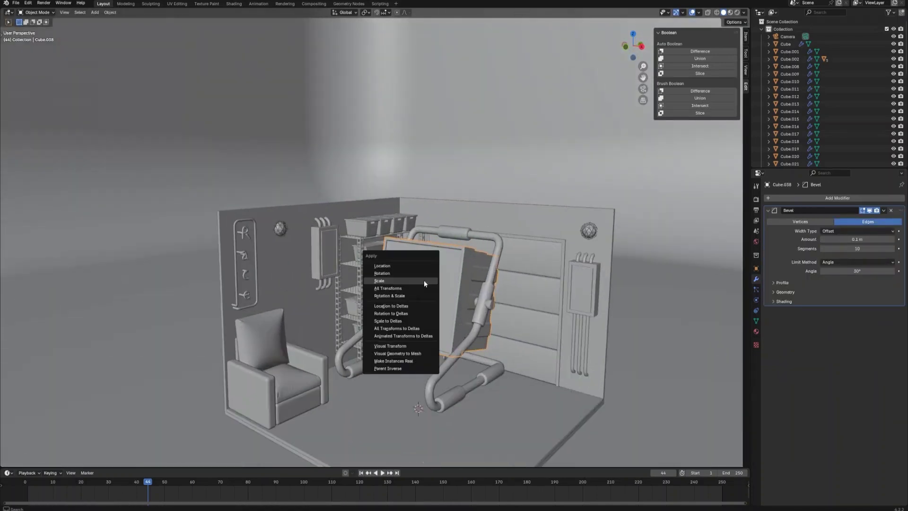
pyautogui.click(490, 293)
pyautogui.hotkey('ctrl', 'a')
pyautogui.click(489, 291)
pyautogui.click(492, 303)
pyautogui.hotkey('ctrl', 'a')
pyautogui.click(492, 304)
# - Parent the tube frame and the rod to the box using the Object option
pyautogui.click(455, 357)
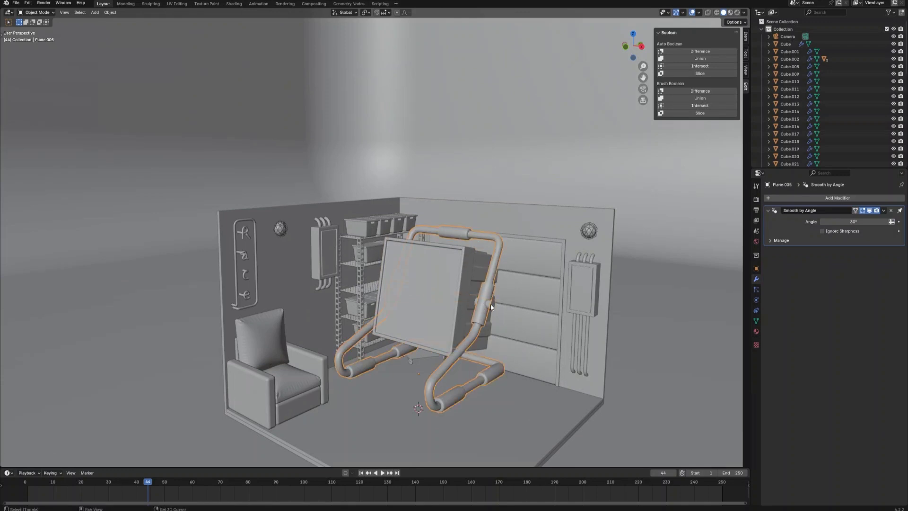
pyautogui.keyDown('shift'); pyautogui.click(454, 300); pyautogui.keyUp('shift')
pyautogui.hotkey('ctrl', 'p')
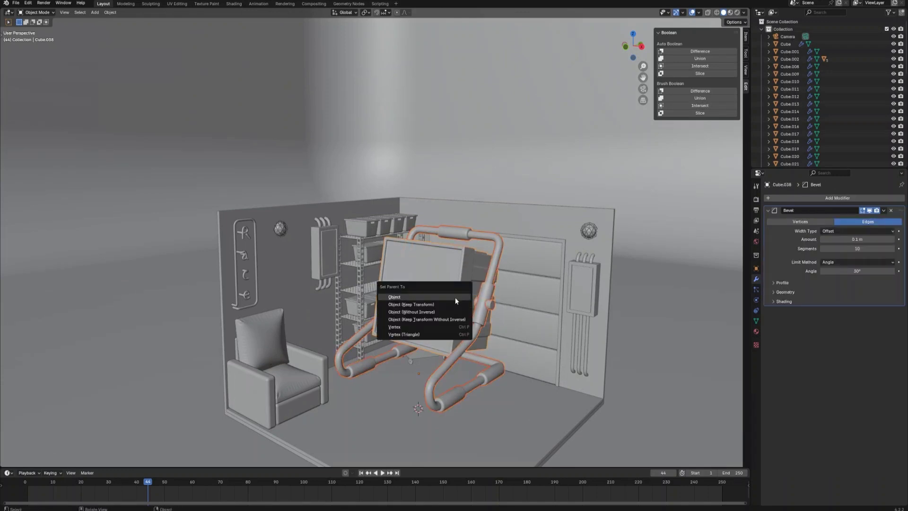
pyautogui.click(456, 297)
# - Scale the whole box and frame assembly down to a small floor unit
pyautogui.press('s')
pyautogui.click(494, 322)
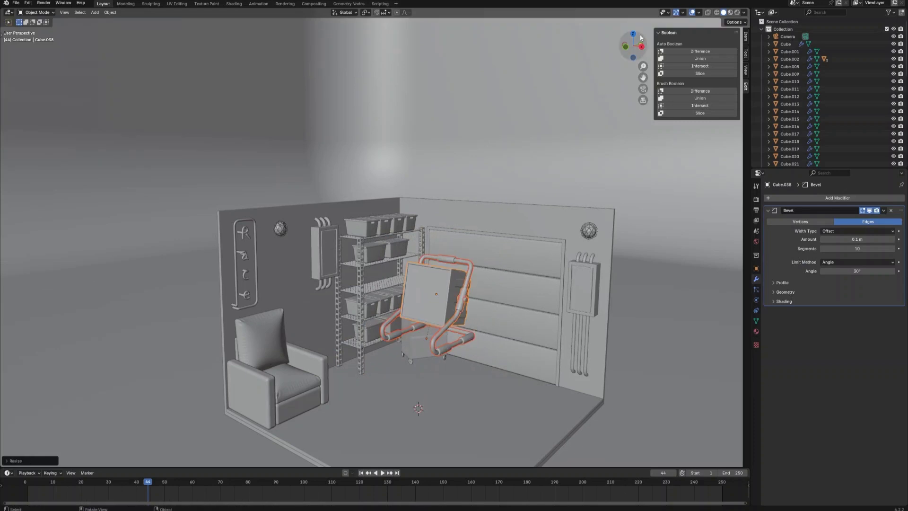
pyautogui.click(633, 34)
pyautogui.press('s')
pyautogui.click(507, 274)
# - Move the assembly to the corner beside the shutter wall in top view and rotate it to face the room
pyautogui.press('g')
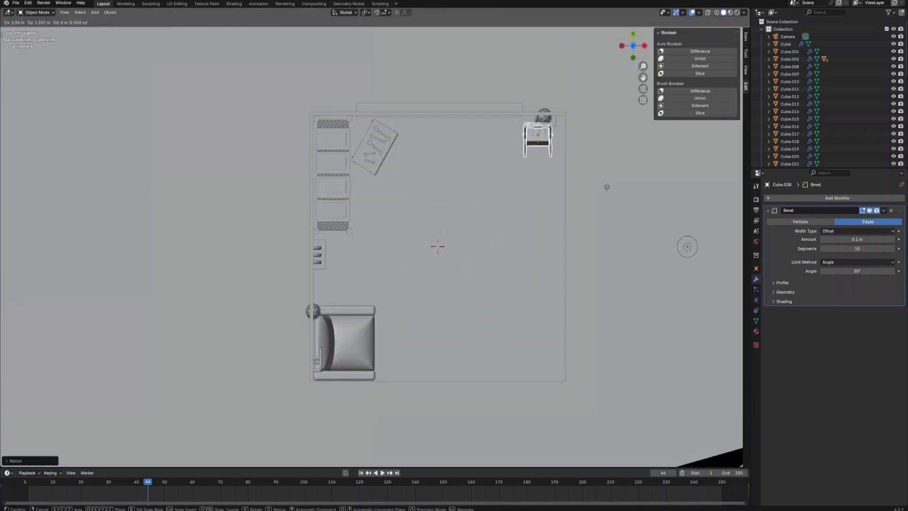
pyautogui.click(594, 196)
pyautogui.press('r')
pyautogui.click(562, 248)
# - Lower the assembly along Z in the right side view onto the floor and return to the camera view
pyautogui.click(644, 46)
pyautogui.scroll(6, 476, 287)
pyautogui.keyDown('shift'); pyautogui.moveTo(476, 287); pyautogui.dragTo(561, 251, button='middle'); pyautogui.keyUp('shift')
pyautogui.press('g')
pyautogui.press('z')
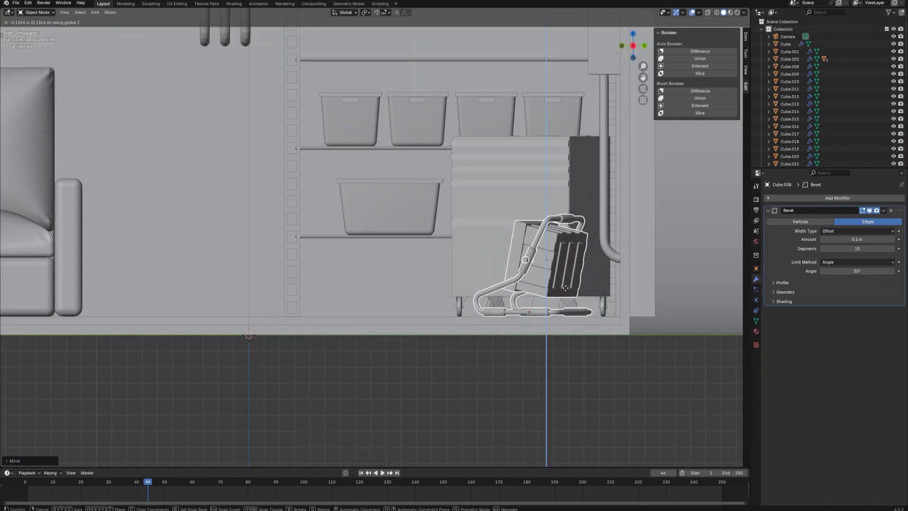
pyautogui.click(562, 274)
pyautogui.click(643, 90)
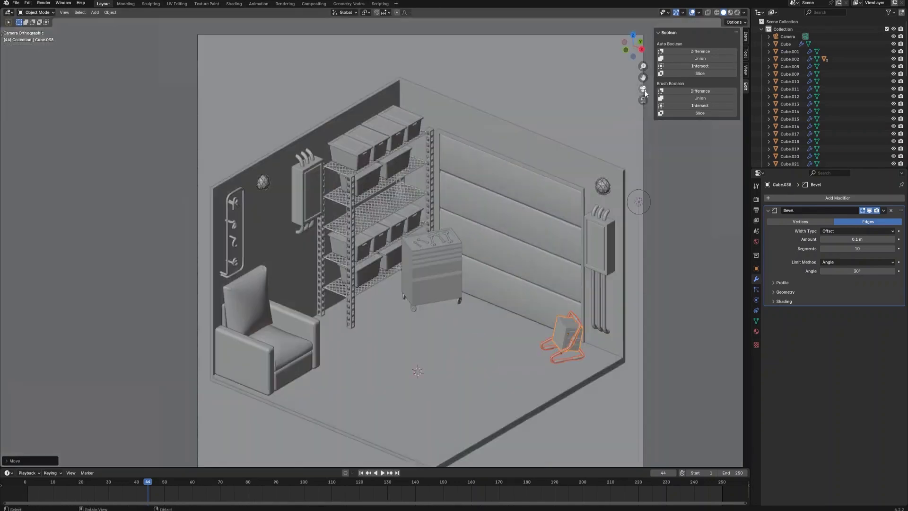
# - Add a new cube in the middle of the room and raise it along Z above the floor
pyautogui.click(663, 339)
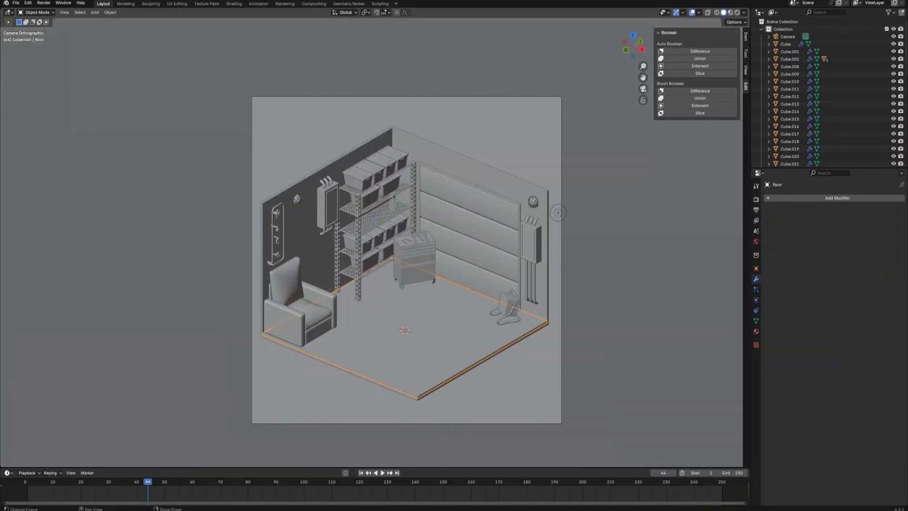
pyautogui.hotkey('shift', 'a')
pyautogui.moveTo(382, 339)
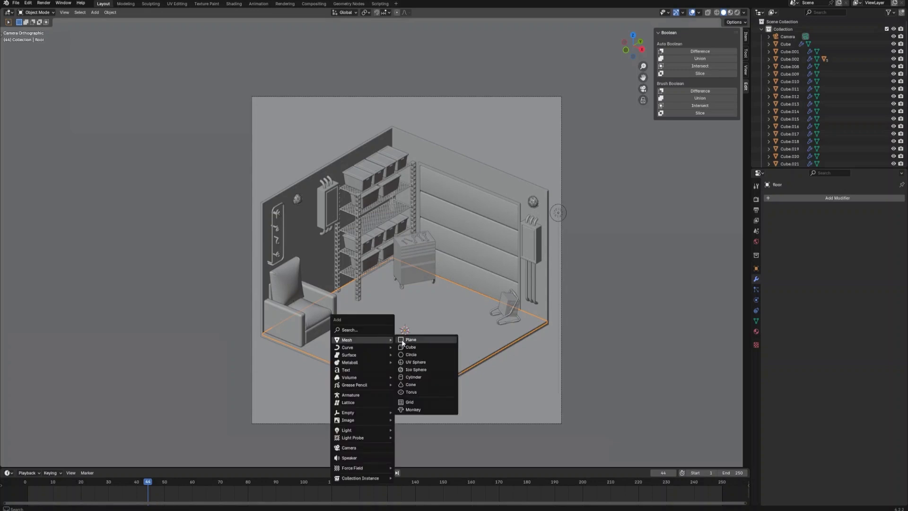
pyautogui.click(428, 348)
pyautogui.press('g')
pyautogui.press('z')
pyautogui.click(583, 321)
# - Flatten the new cube along Z into a square slab and apply its scale
pyautogui.press('s')
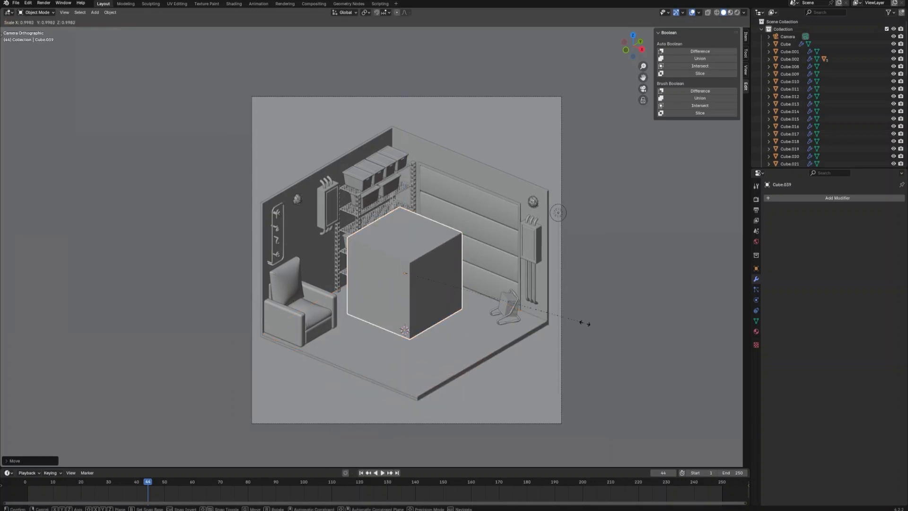
pyautogui.press('z')
pyautogui.click(435, 282)
pyautogui.scroll(2, 488, 336)
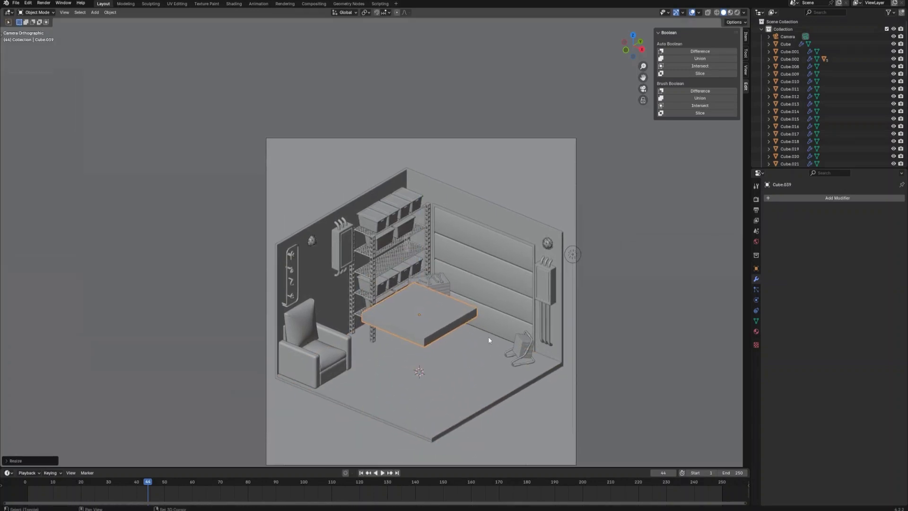
pyautogui.hotkey('ctrl', 'a')
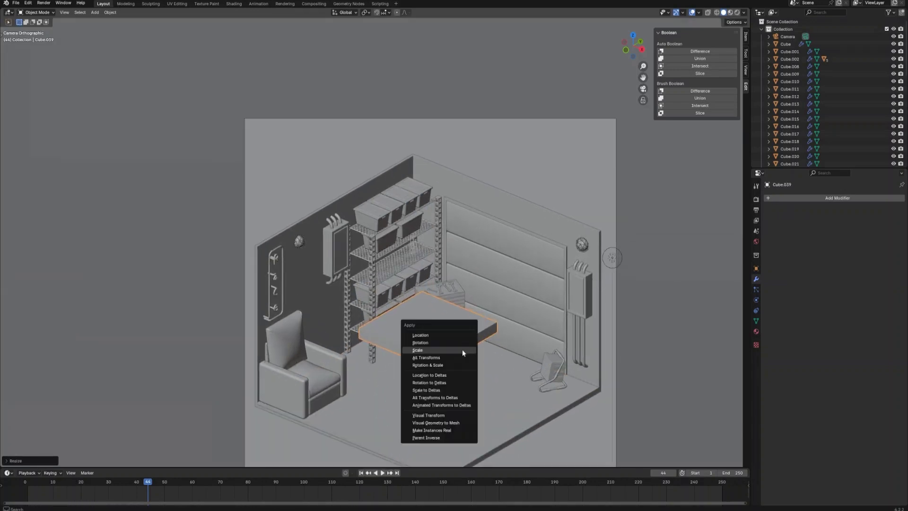
pyautogui.click(462, 350)
# - Divide the slab into a dense grid with 15 loop cuts in each horizontal direction
pyautogui.press('Tab')
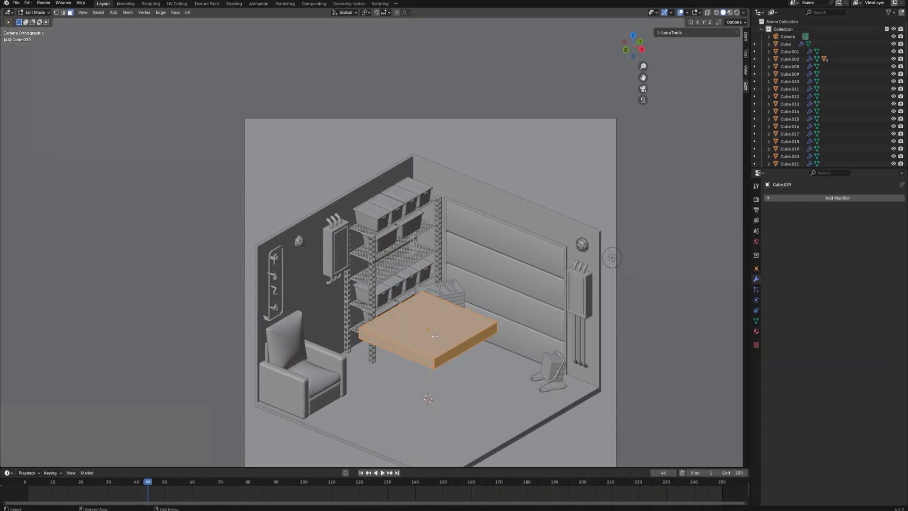
pyautogui.hotkey('ctrl', 'r')
pyautogui.scroll(11, 449, 307)
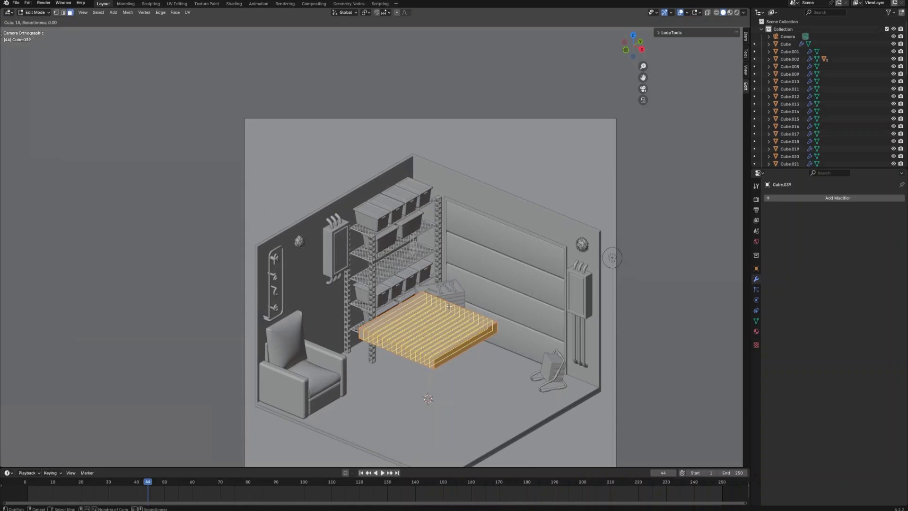
pyautogui.click(449, 306)
pyautogui.rightClick(449, 306)
pyautogui.hotkey('ctrl', 'r')
pyautogui.scroll(12, 445, 333)
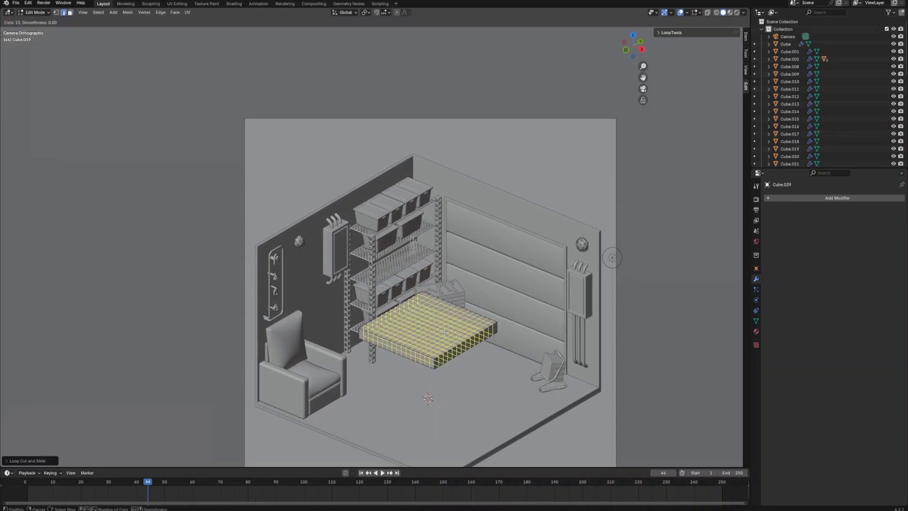
# - Delete the central block of vertices on the slab's upper face in top view, leaving three rows of vertices around the edge
pyautogui.moveTo(444, 332); pyautogui.dragTo(483, 334, button='middle')
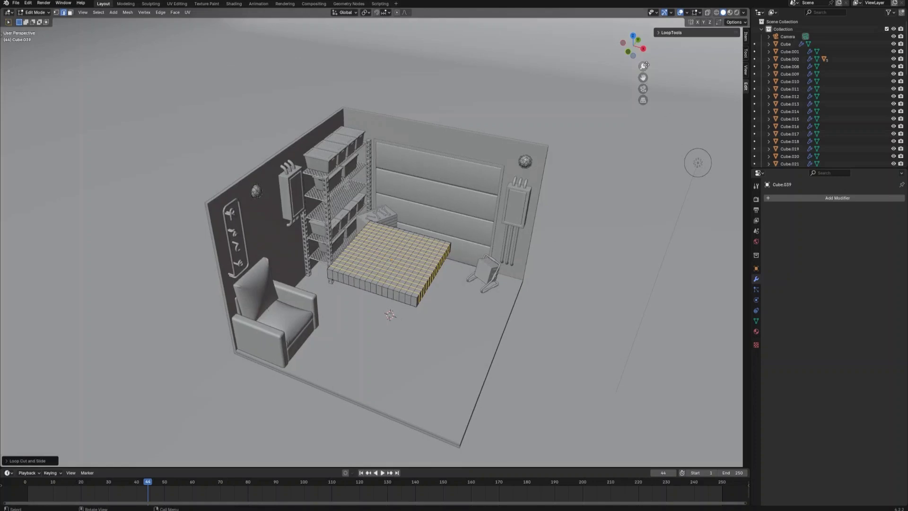
pyautogui.click(634, 36)
pyautogui.scroll(2, 408, 277)
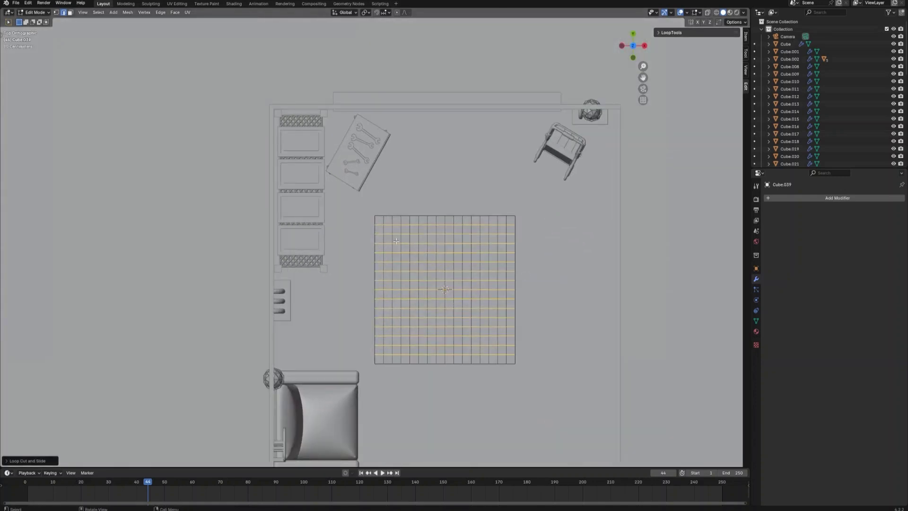
pyautogui.press('a')
pyautogui.hotkey('alt', 'a')
pyautogui.press('1')
pyautogui.moveTo(399, 244); pyautogui.dragTo(494, 341)
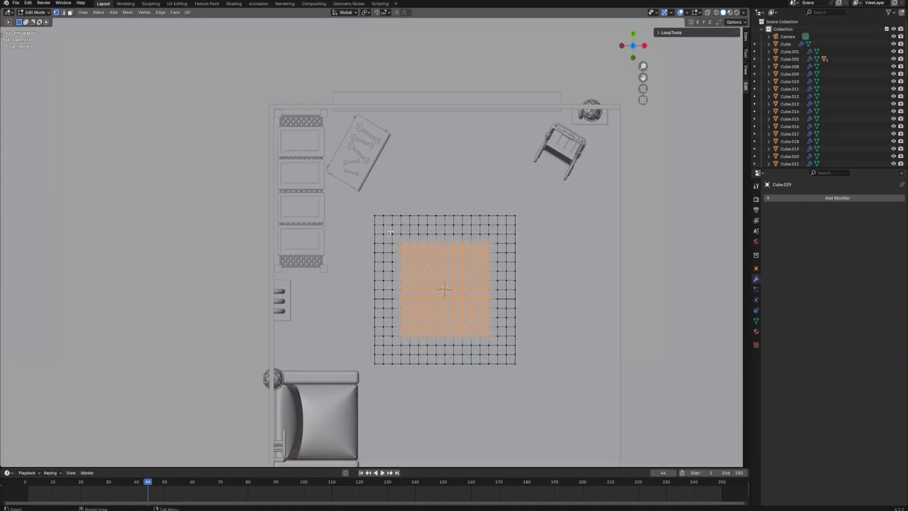
pyautogui.press('x')
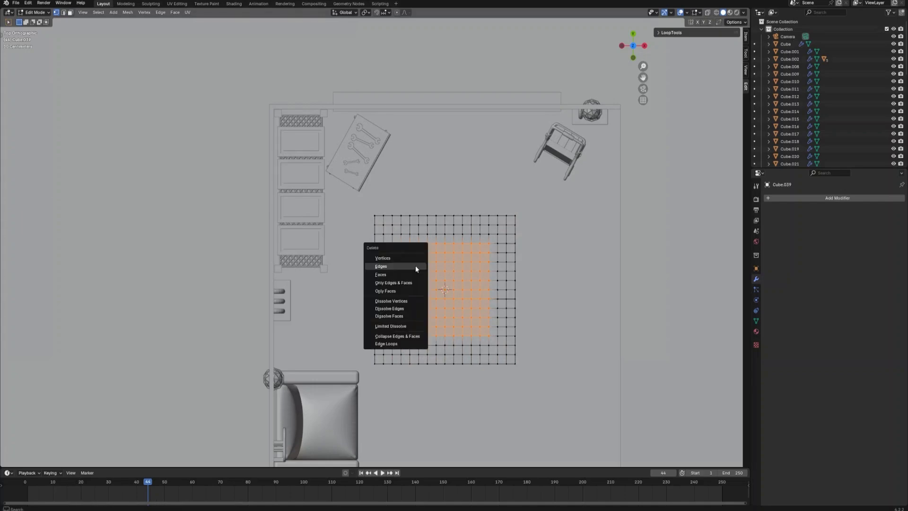
pyautogui.click(410, 257)
# - Reshape the square boundary of the opening into a circle with LoopTools
pyautogui.moveTo(410, 257); pyautogui.dragTo(461, 251, button='middle')
pyautogui.rightClick(462, 251)
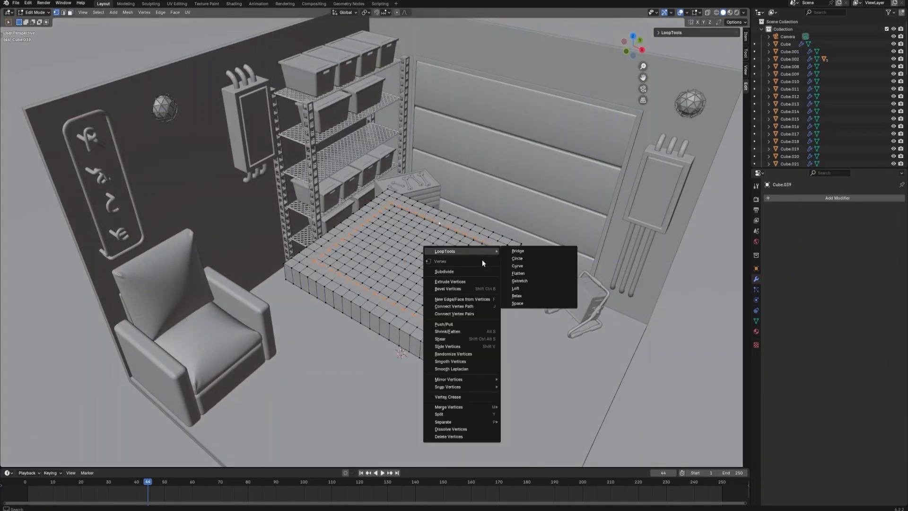
pyautogui.click(520, 260)
# - Extrude the circular edge loop upward and scale its upper end in to form a tall tapered cone
pyautogui.scroll(-3, 534, 355)
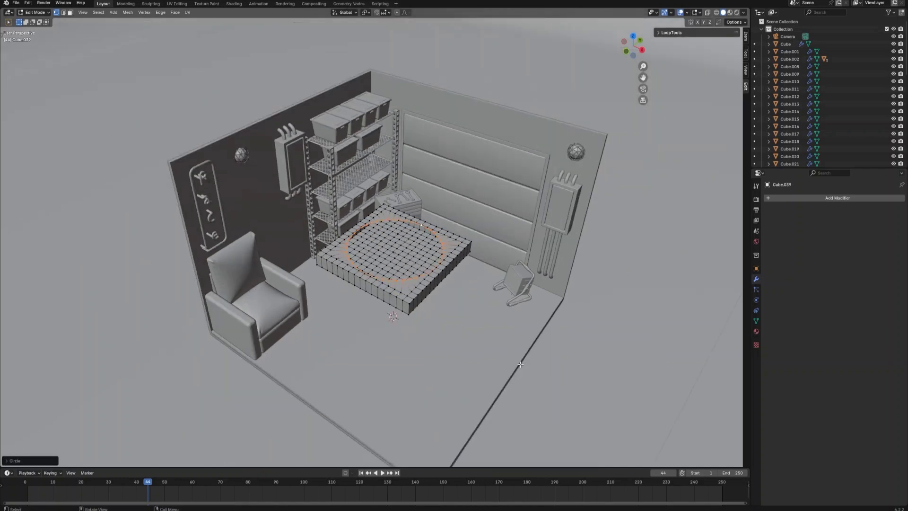
pyautogui.press('e')
pyautogui.click(563, 230)
pyautogui.press('s')
pyautogui.click(475, 216)
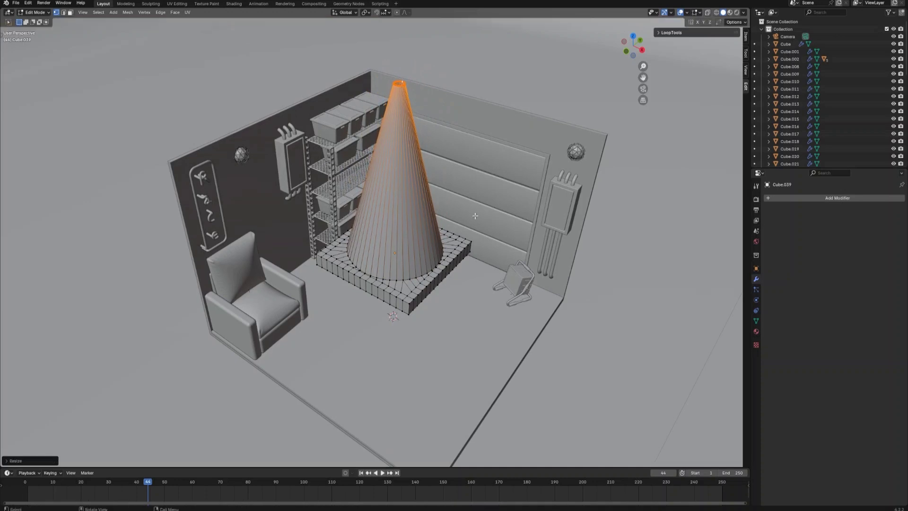
# - Bevel the upper rim of the cone with 4 segments to round the tip
pyautogui.scroll(5, 472, 242)
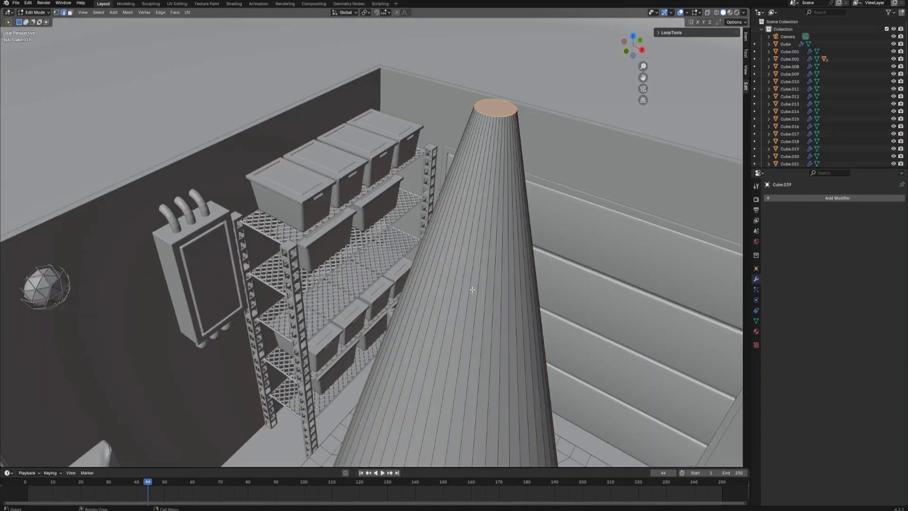
pyautogui.hotkey('ctrl', 'b')
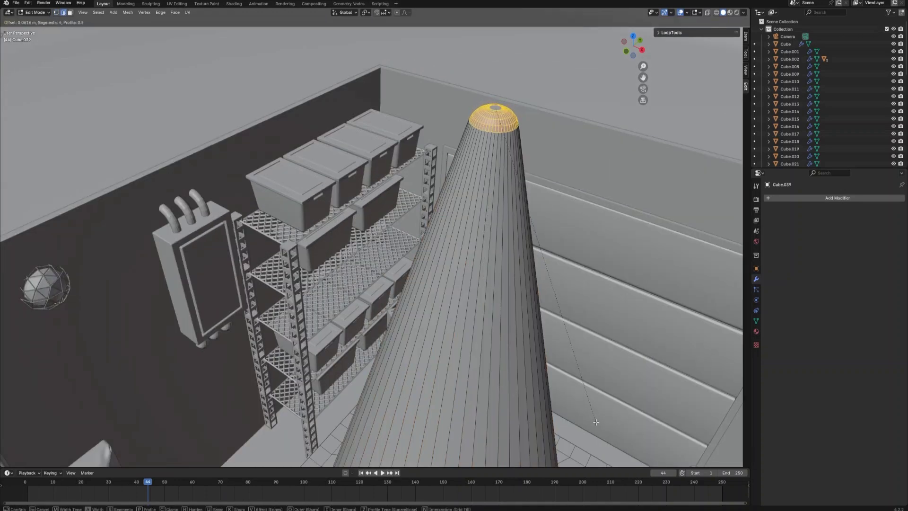
pyautogui.click(596, 422)
# - Add two evenly spaced loop cuts around the cone's tapered body
pyautogui.scroll(-3, 449, 325)
pyautogui.hotkey('ctrl', 'r')
pyautogui.scroll(1, 449, 325)
pyautogui.click(450, 326)
pyautogui.rightClick(449, 326)
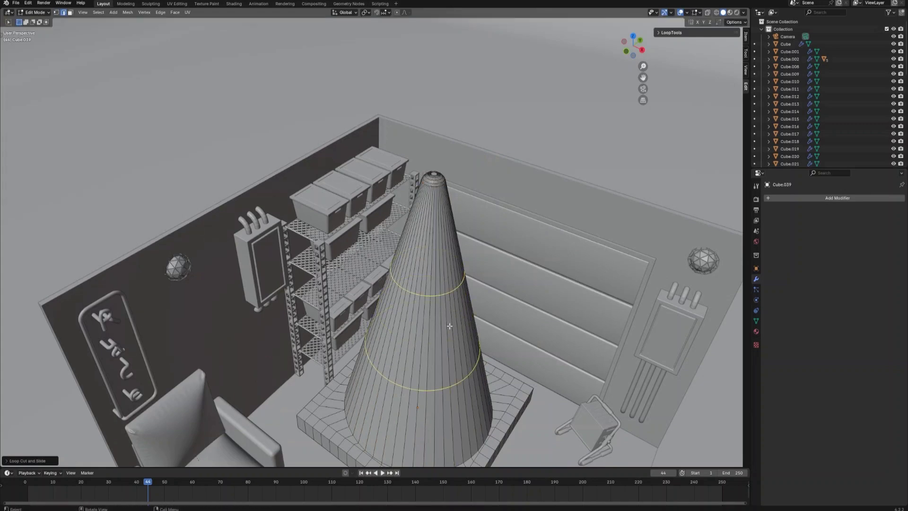
# - Add a Bevel modifier to the traffic cone in object mode
pyautogui.scroll(-5, 450, 326)
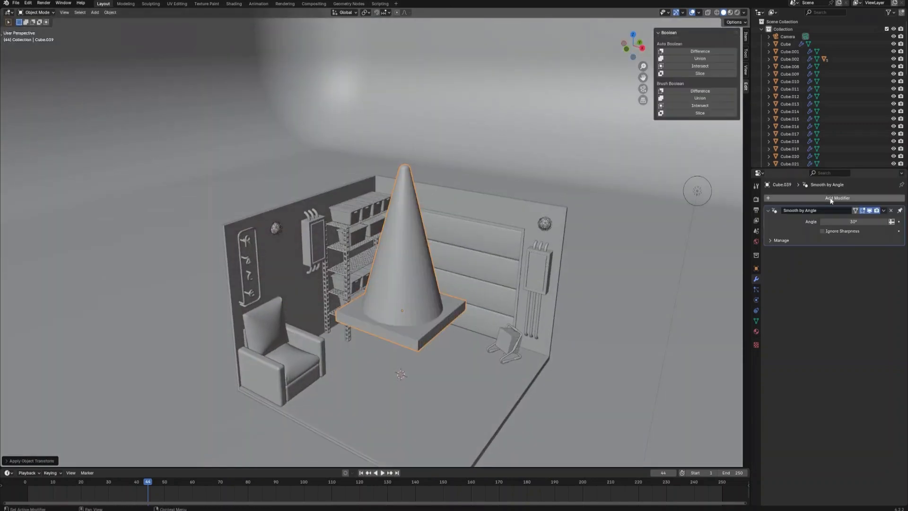
pyautogui.click(830, 198)
pyautogui.moveTo(828, 197)
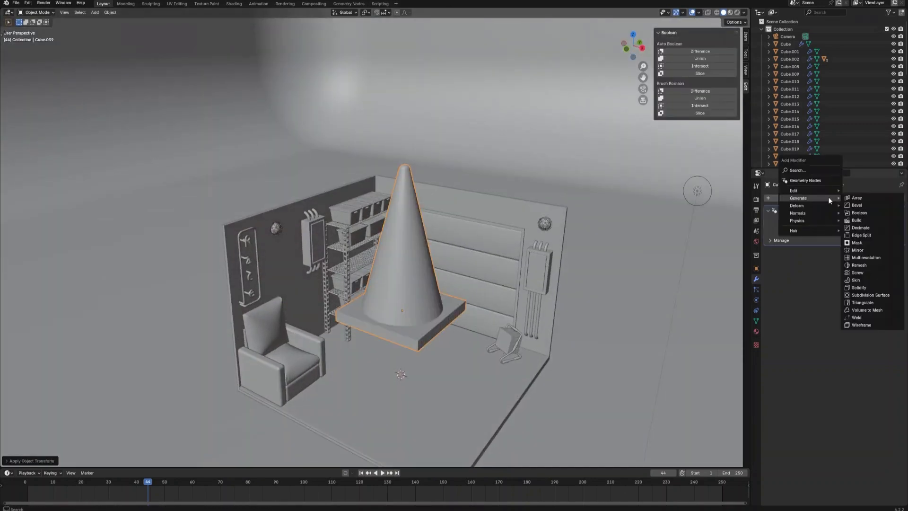
pyautogui.click(856, 206)
# - Scale the cone down to a small floor prop and move it in top view to the shutter wall near the tubular-stand box
pyautogui.press('s')
pyautogui.click(550, 292)
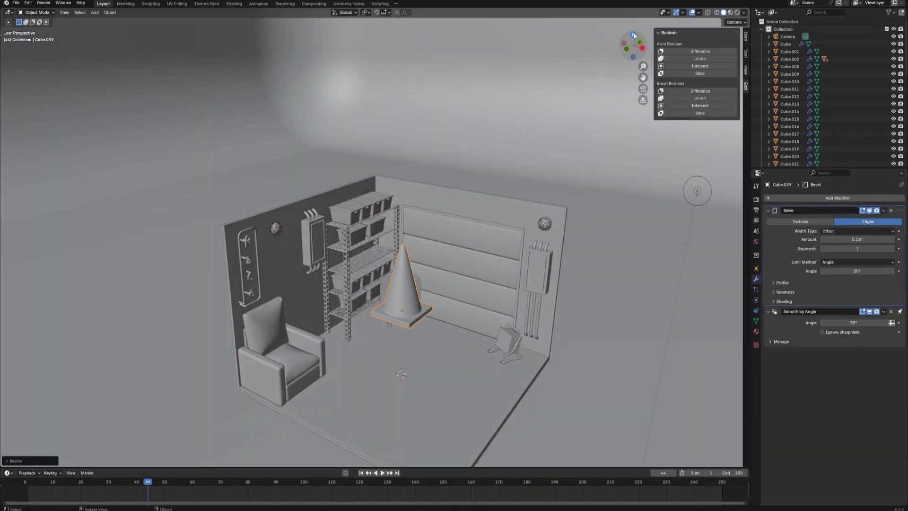
pyautogui.click(634, 36)
pyautogui.press('s')
pyautogui.click(563, 304)
pyautogui.press('g')
pyautogui.click(608, 223)
pyautogui.press('s')
pyautogui.click(581, 229)
pyautogui.press('g')
pyautogui.click(585, 227)
# - Reposition the tubular-stand box in top view and shift the cone closer beside it
pyautogui.click(517, 219)
pyautogui.press('g')
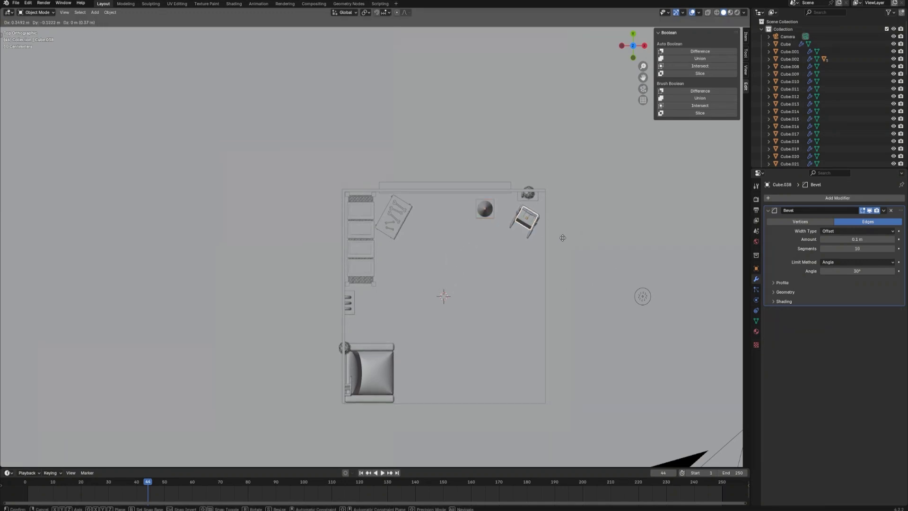
pyautogui.click(563, 237)
pyautogui.click(486, 210)
pyautogui.press('g')
pyautogui.click(504, 210)
# - Lower the cone along Z onto the floor in the right side view and adjust its height along Z
pyautogui.click(644, 46)
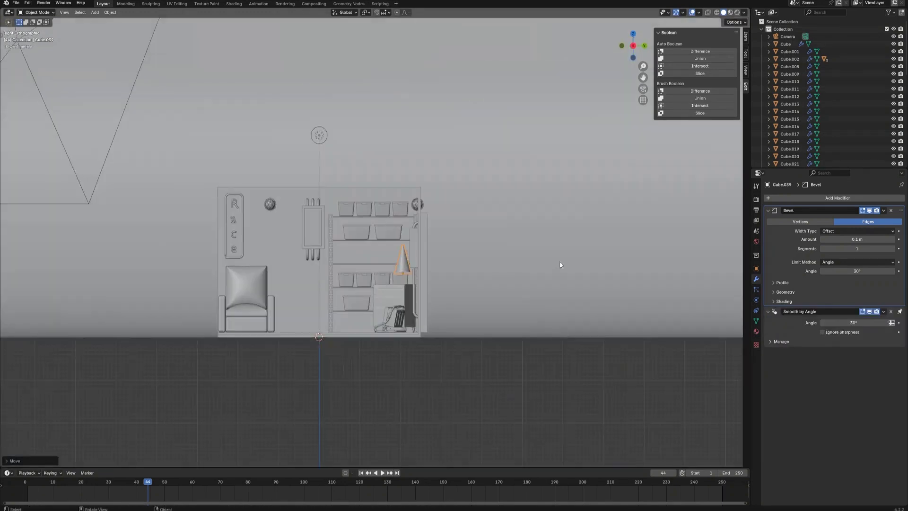
pyautogui.scroll(5, 510, 313)
pyautogui.press('g')
pyautogui.press('z')
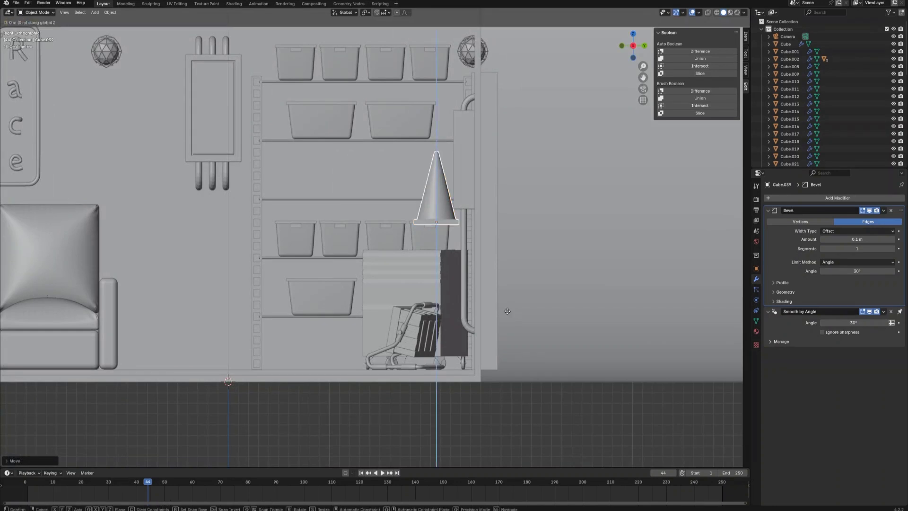
pyautogui.click(504, 27)
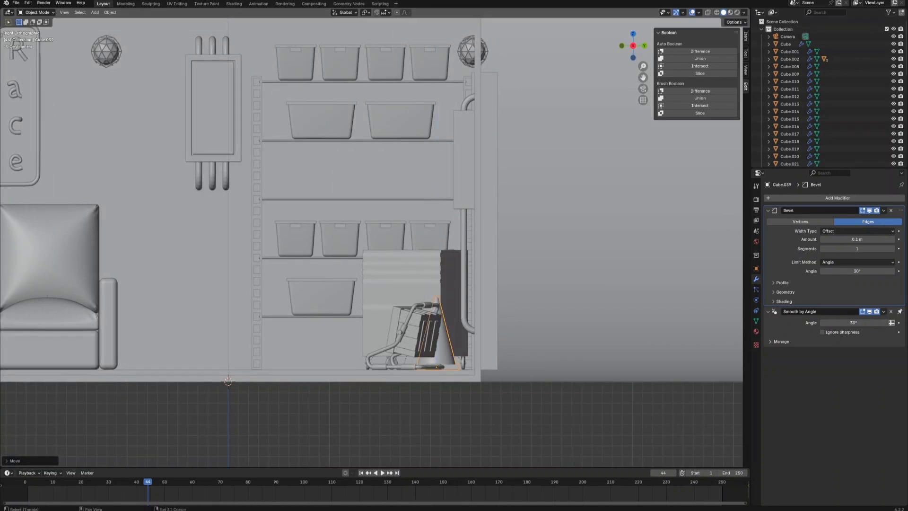
pyautogui.moveTo(592, 192); pyautogui.dragTo(568, 279, button='middle')
pyautogui.press('s')
pyautogui.press('z')
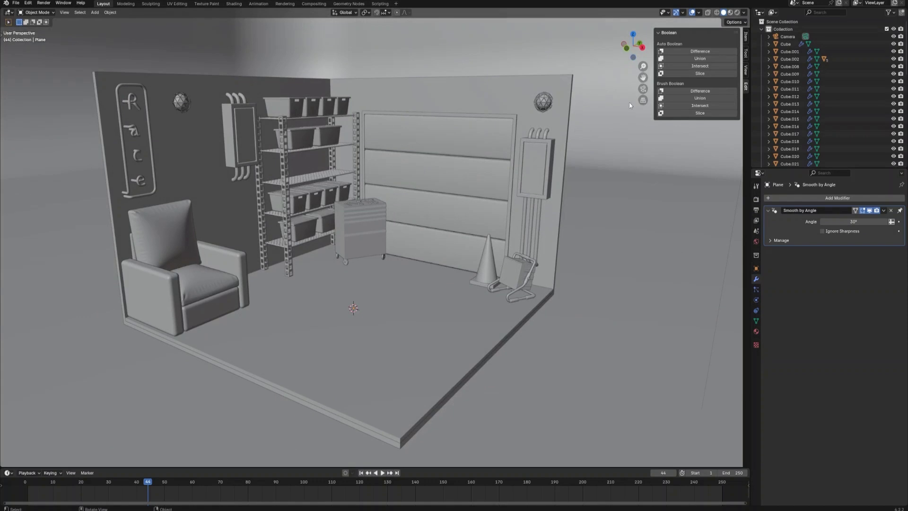
# - Return to the camera view and delete the selected Plane object
pyautogui.click(643, 88)
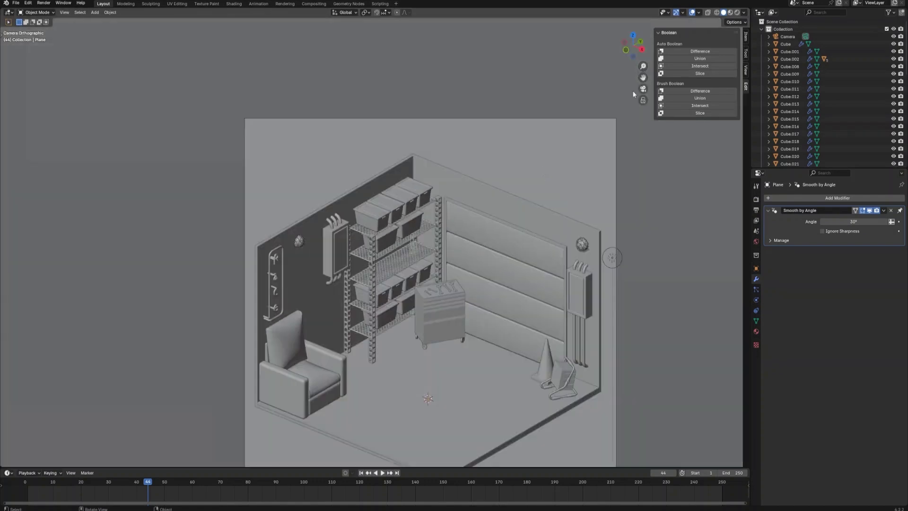
pyautogui.scroll(-3, 502, 227)
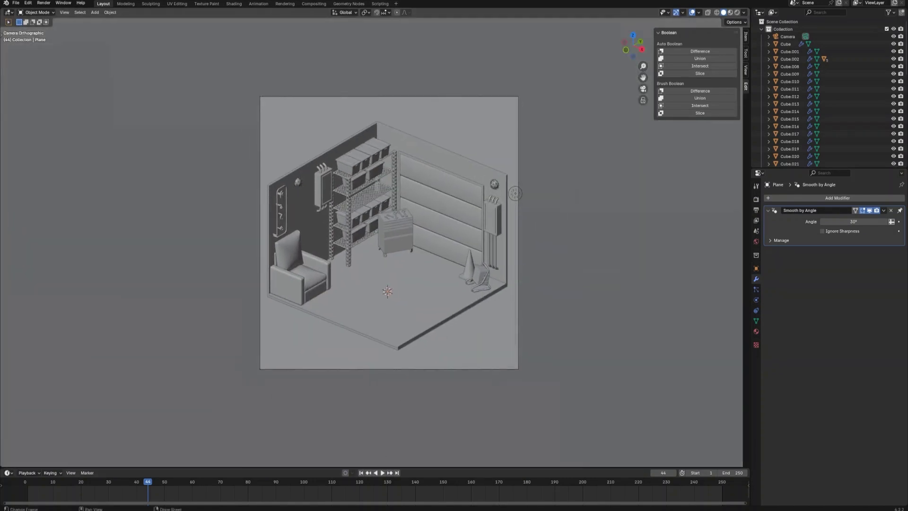
pyautogui.press('Delete')
pyautogui.scroll(-1, 479, 293)
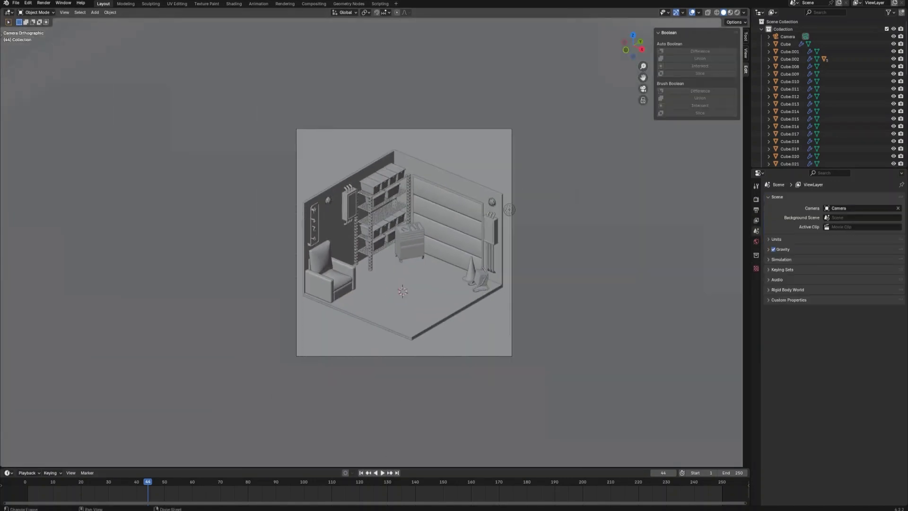
# - Add a torus in the middle of the room and rotate it 90° about the Y axis to stand upright
pyautogui.scroll(1, 443, 331)
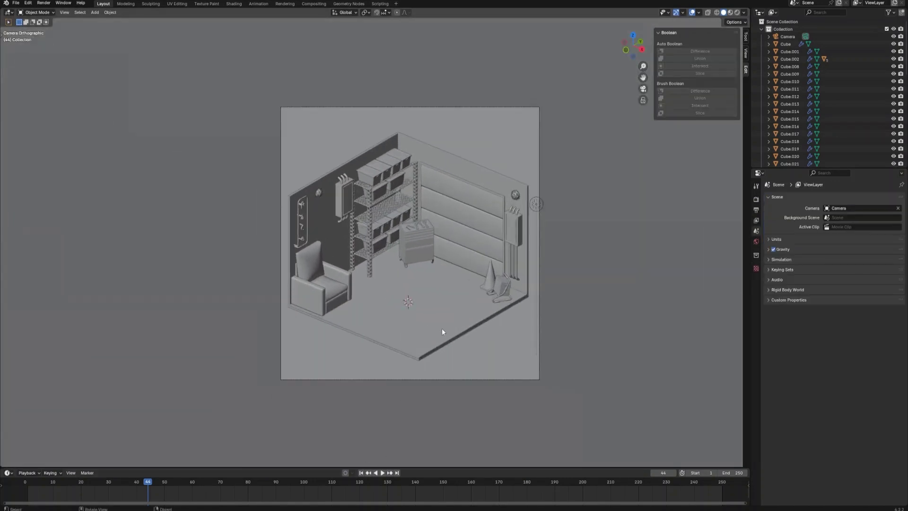
pyautogui.hotkey('shift', 'a')
pyautogui.moveTo(411, 275)
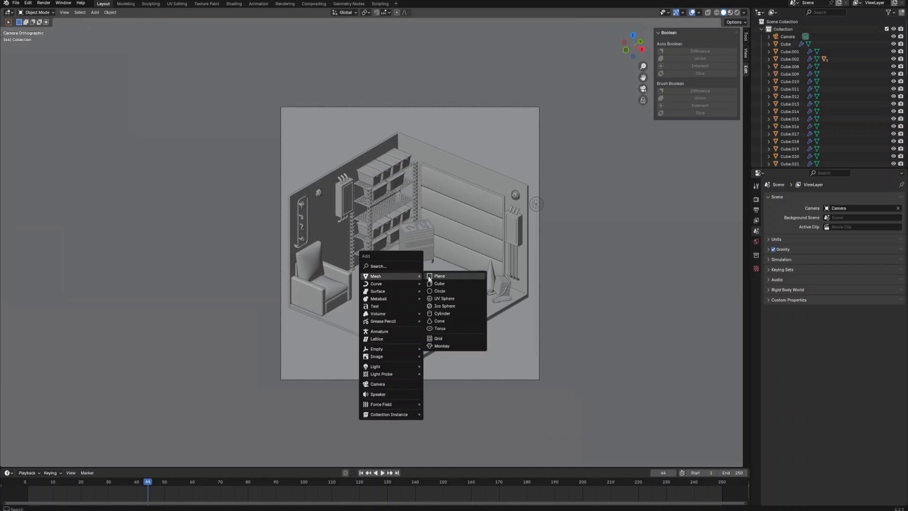
pyautogui.click(445, 331)
pyautogui.scroll(2, 461, 305)
pyautogui.write('ry90')
pyautogui.press('Return')
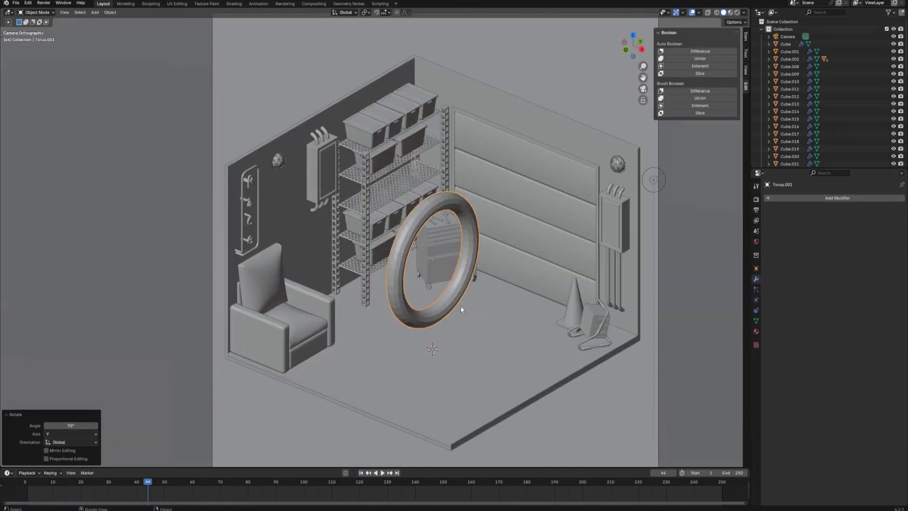
# - Delete the vertices of the torus's lower half in the wireframe right side view, leaving an upper arch
pyautogui.scroll(2, 460, 305)
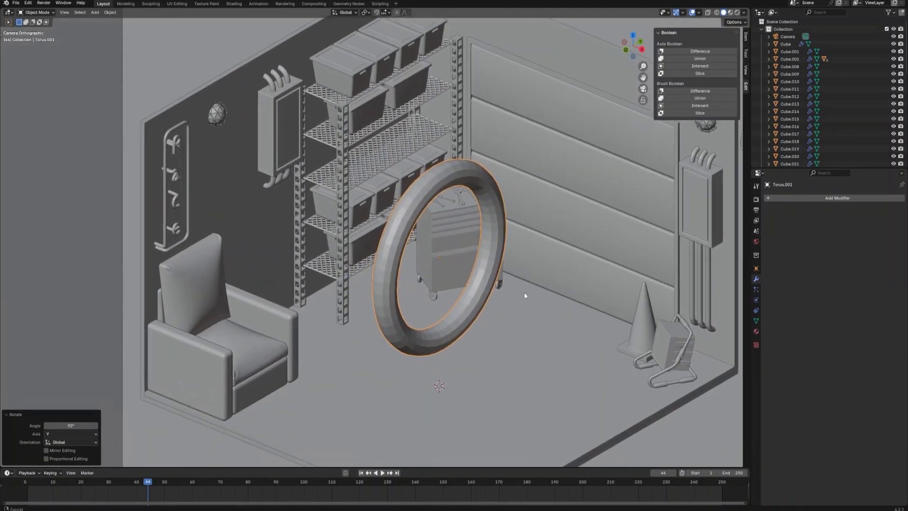
pyautogui.press('Tab')
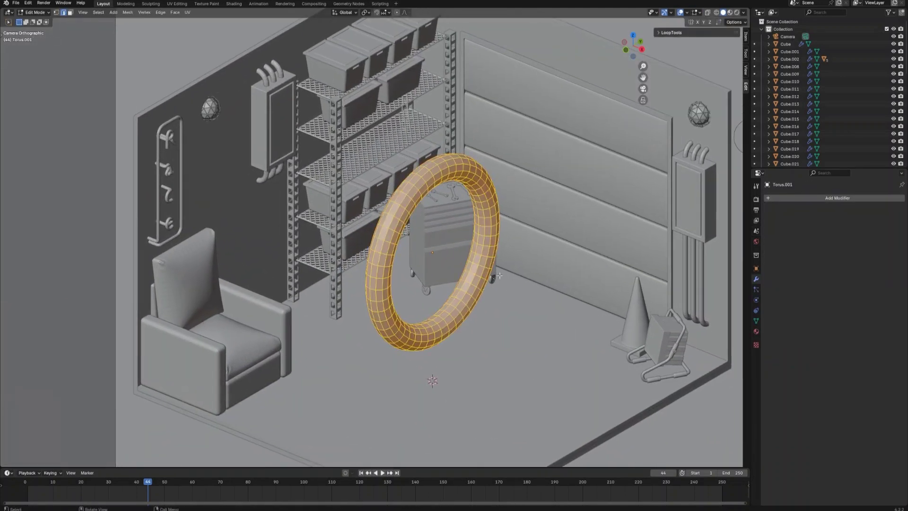
pyautogui.click(642, 50)
pyautogui.scroll(3, 617, 190)
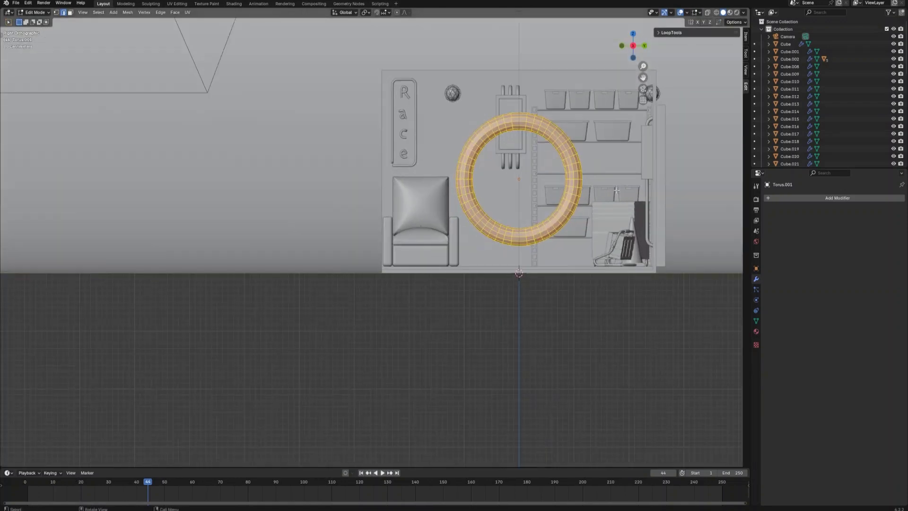
pyautogui.keyDown('shift'); pyautogui.moveTo(617, 190); pyautogui.dragTo(577, 206, button='middle'); pyautogui.keyUp('shift')
pyautogui.click(717, 13)
pyautogui.moveTo(581, 339); pyautogui.dragTo(379, 198)
pyautogui.press('x')
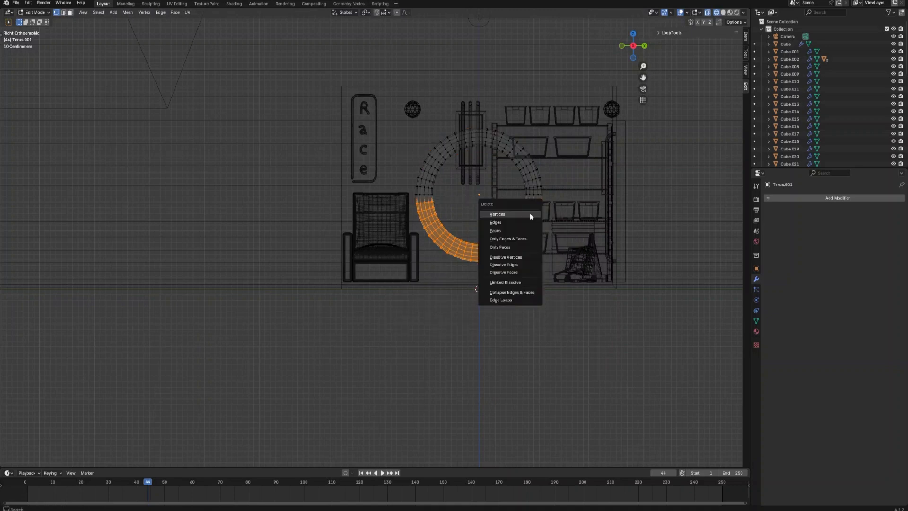
pyautogui.click(520, 214)
pyautogui.moveTo(605, 79); pyautogui.dragTo(614, 78, button='middle')
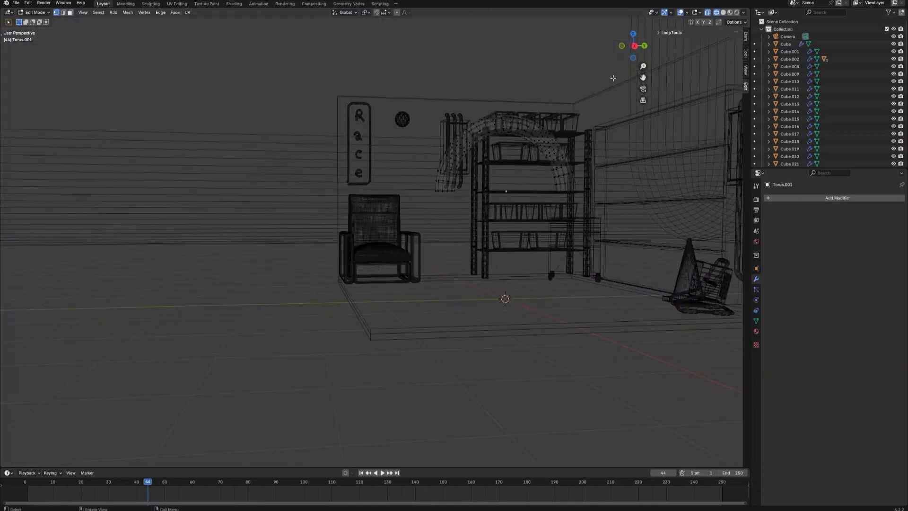
# - Extrude both open ends of the arch straight down along Z to form two legs
pyautogui.click(621, 48)
pyautogui.scroll(2, 549, 213)
pyautogui.moveTo(411, 133); pyautogui.dragTo(476, 282)
pyautogui.rightClick(500, 214)
pyautogui.click(559, 237)
pyautogui.moveTo(559, 237); pyautogui.dragTo(563, 236, button='middle')
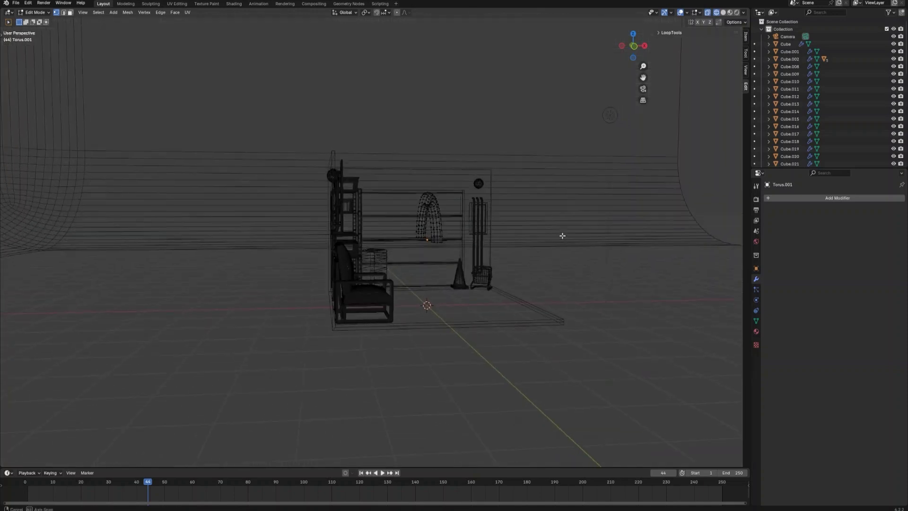
pyautogui.moveTo(556, 202); pyautogui.dragTo(552, 186, button='middle')
pyautogui.click(723, 12)
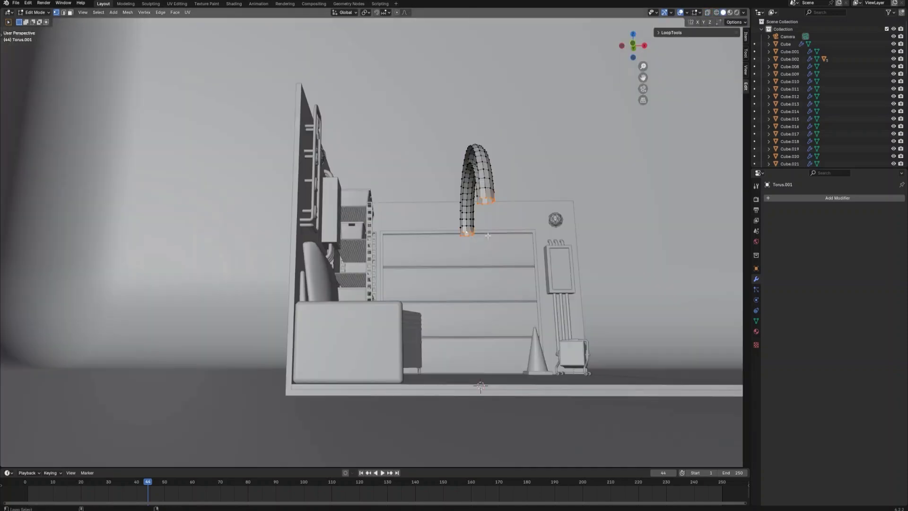
pyautogui.click(644, 47)
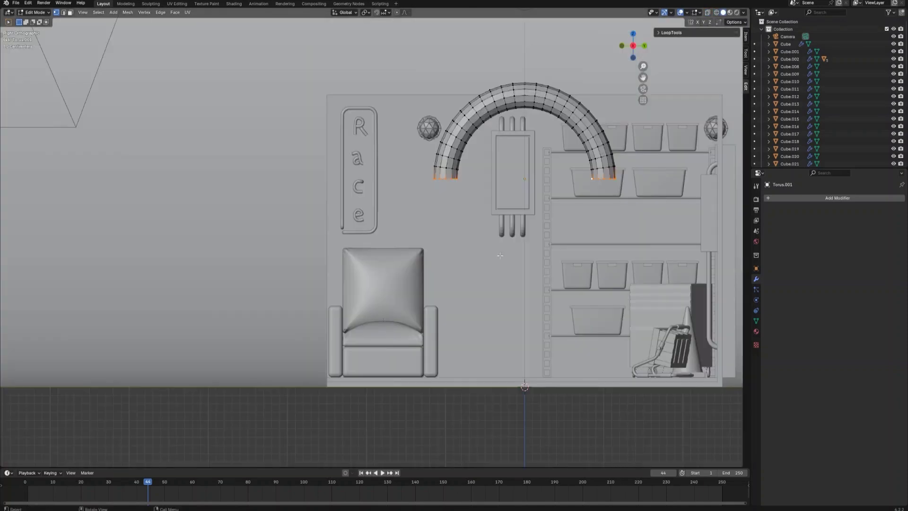
pyautogui.press('e')
pyautogui.press('z')
pyautogui.click(525, 429)
# - Extrude the edge loop on the back of the arch along X to give the cabinet its depth
pyautogui.moveTo(525, 421); pyautogui.dragTo(546, 307, button='middle')
pyautogui.keyDown('alt'); pyautogui.click(486, 182); pyautogui.keyUp('alt')
pyautogui.moveTo(486, 182); pyautogui.dragTo(554, 231, button='middle')
pyautogui.press('e')
pyautogui.press('x')
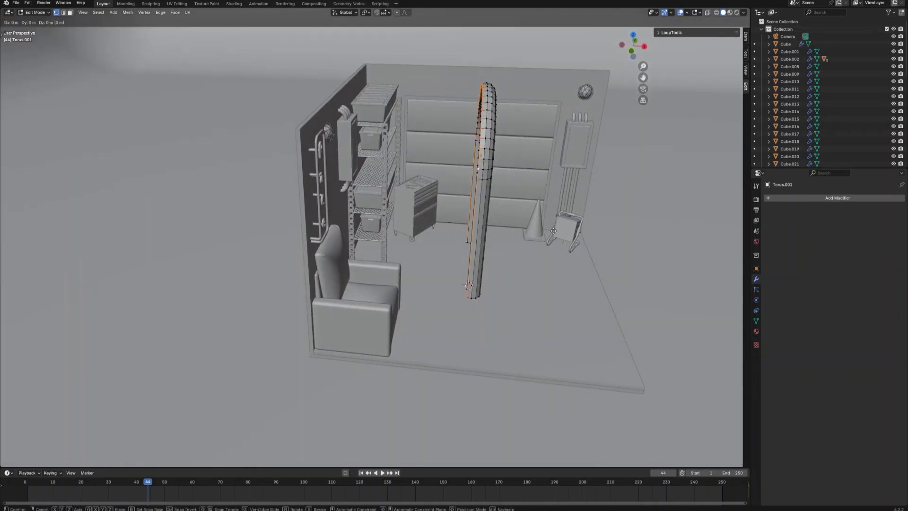
pyautogui.click(455, 224)
pyautogui.moveTo(455, 223); pyautogui.dragTo(601, 259, button='middle')
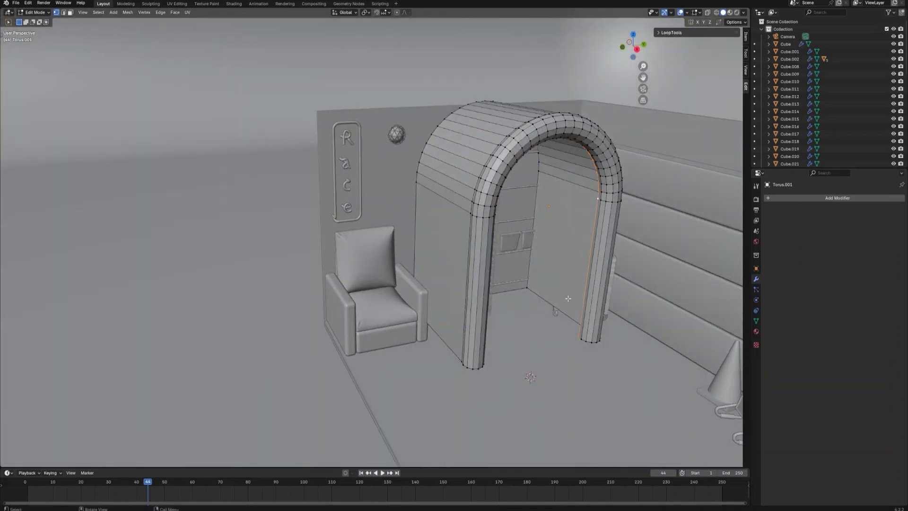
# - Fill the arch's front opening with a face and raise the cabinet along Z
pyautogui.press('f')
pyautogui.press('Tab')
pyautogui.press('g')
pyautogui.press('z')
pyautogui.click(555, 255)
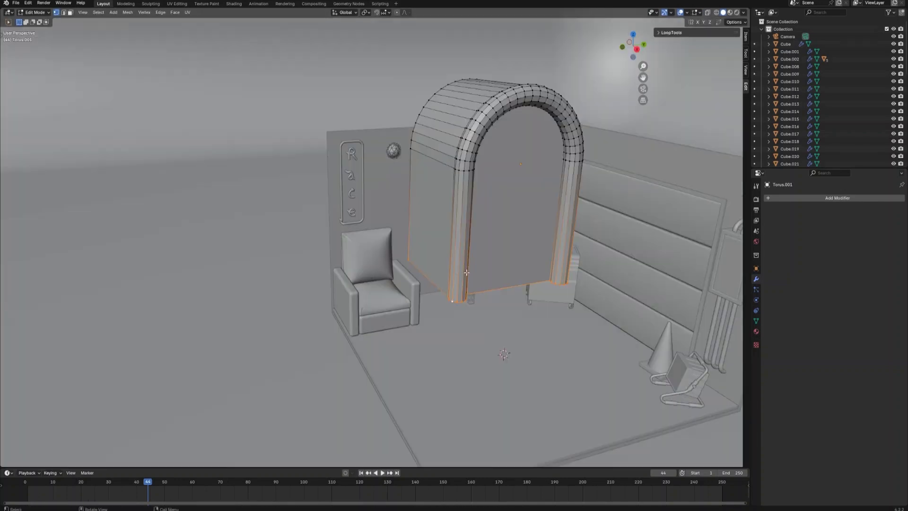
# - Add a loop cut around the cabinet and position it along Z just above the lower edge
pyautogui.hotkey('ctrl', 'r')
pyautogui.click(467, 273)
pyautogui.click(469, 308)
pyautogui.press('g')
pyautogui.press('z')
pyautogui.click(586, 288)
# - Extrude the face bands around the foot of the cabinet outward along their normals as a base trim
pyautogui.click(458, 298)
pyautogui.keyDown('alt'); pyautogui.keyDown('shift'); pyautogui.click(555, 279); pyautogui.keyUp('shift'); pyautogui.keyUp('alt')
pyautogui.rightClick(555, 279)
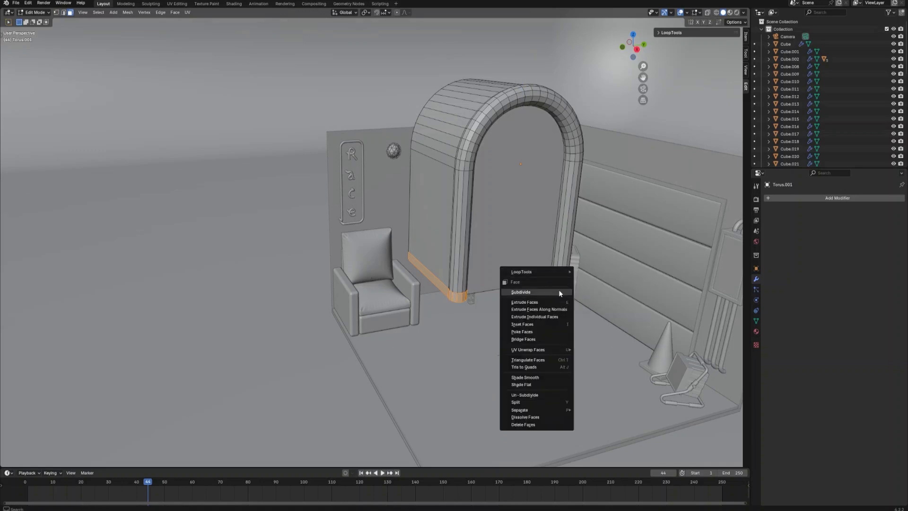
pyautogui.click(560, 308)
pyautogui.click(558, 303)
pyautogui.press('Tab')
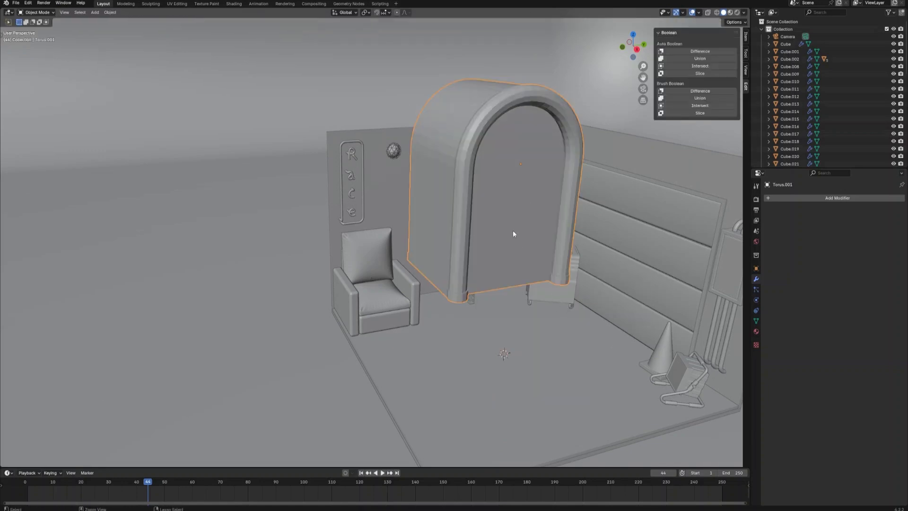
# - Apply Shade Auto Smooth to the cabinet with a 30° angle
pyautogui.rightClick(513, 230)
pyautogui.click(513, 226)
pyautogui.scroll(-6, 498, 281)
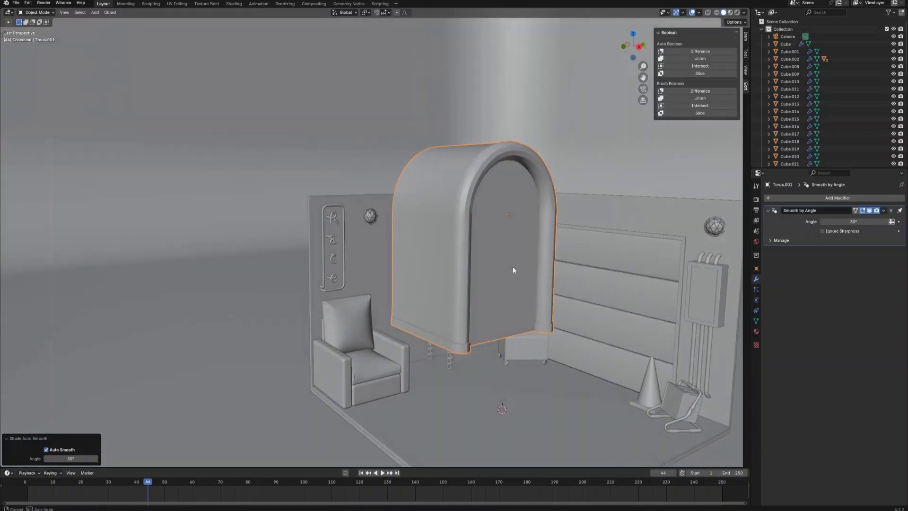
# - Add a horizontal loop cut across the cabinet's sides and legs and move it up about 0.64 m along Z
pyautogui.press('Tab')
pyautogui.hotkey('ctrl', 'r')
pyautogui.press('g')
pyautogui.press('z')
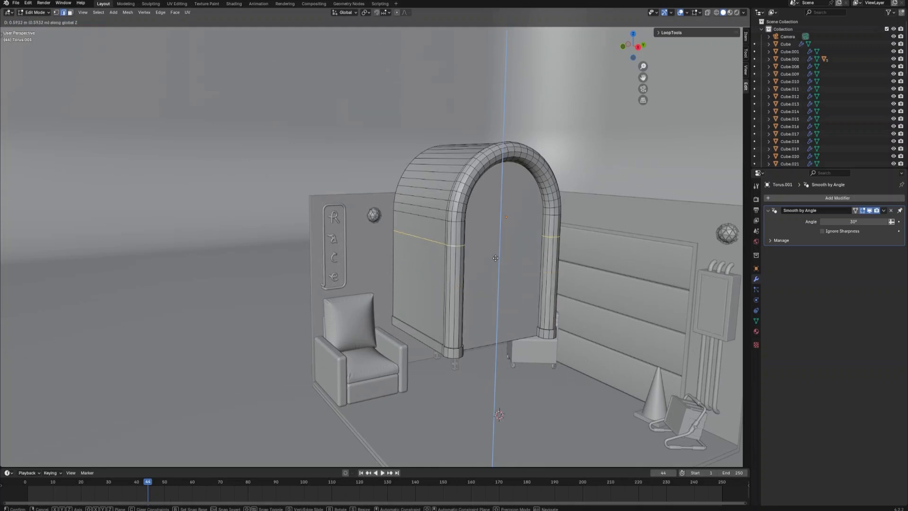
pyautogui.click(503, 259)
# - Bevel the new loop by about 0.15 m with two segments to get three parallel loops
pyautogui.scroll(1, 503, 259)
pyautogui.keyDown('shift'); pyautogui.moveTo(503, 259); pyautogui.dragTo(475, 313, button='middle'); pyautogui.keyUp('shift')
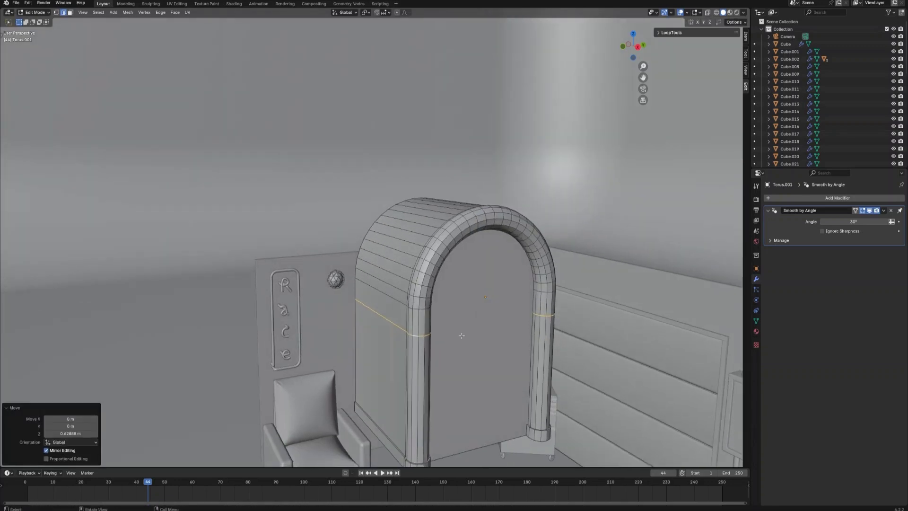
pyautogui.hotkey('ctrl', 'b')
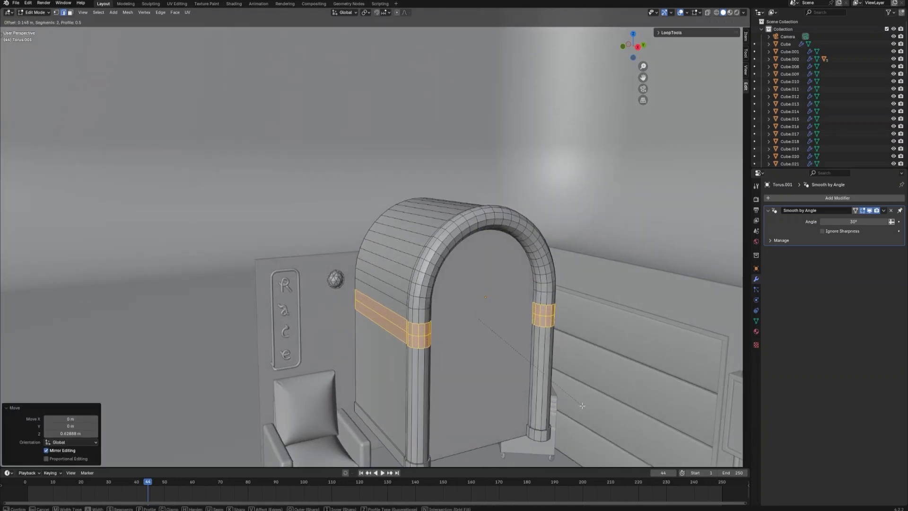
pyautogui.click(582, 405)
# - Select three edge loops on each leg and three at the arch's crown, and bevel them into narrow one-segment bands
pyautogui.click(422, 323)
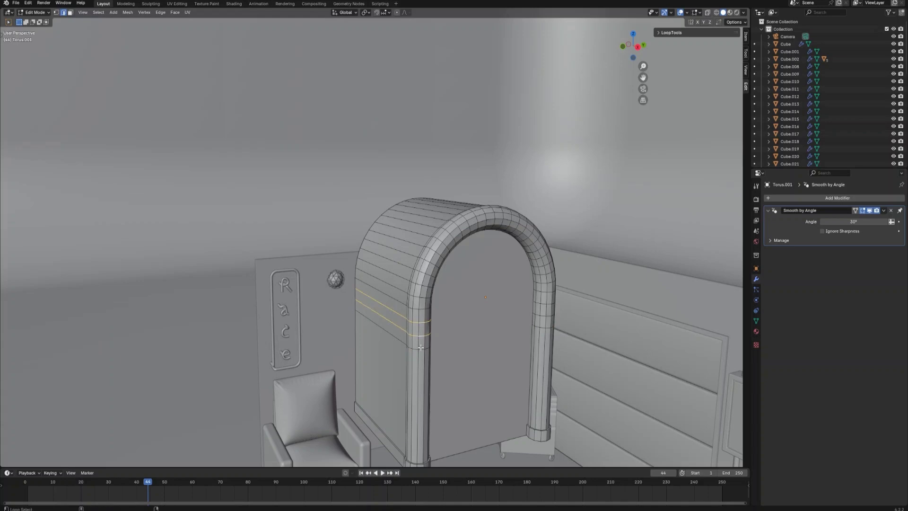
pyautogui.moveTo(544, 319); pyautogui.dragTo(422, 211, button='middle')
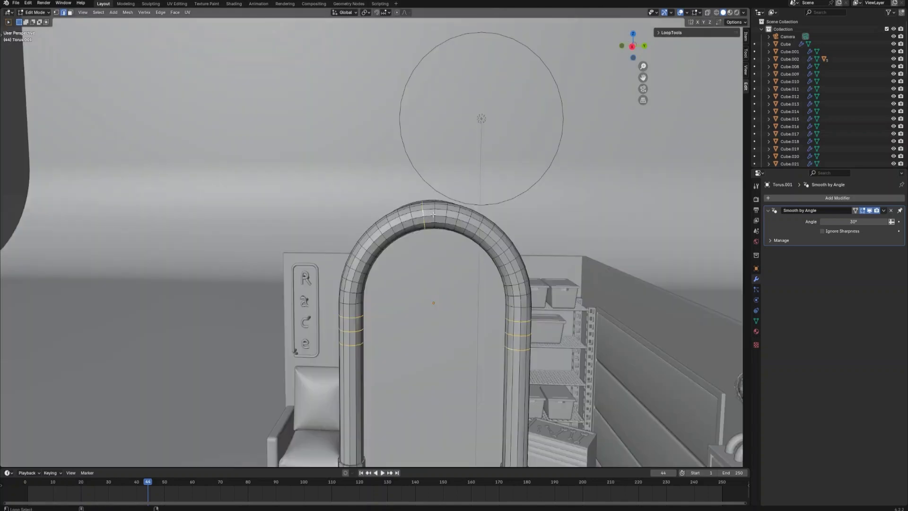
pyautogui.hotkey('ctrl', 'b')
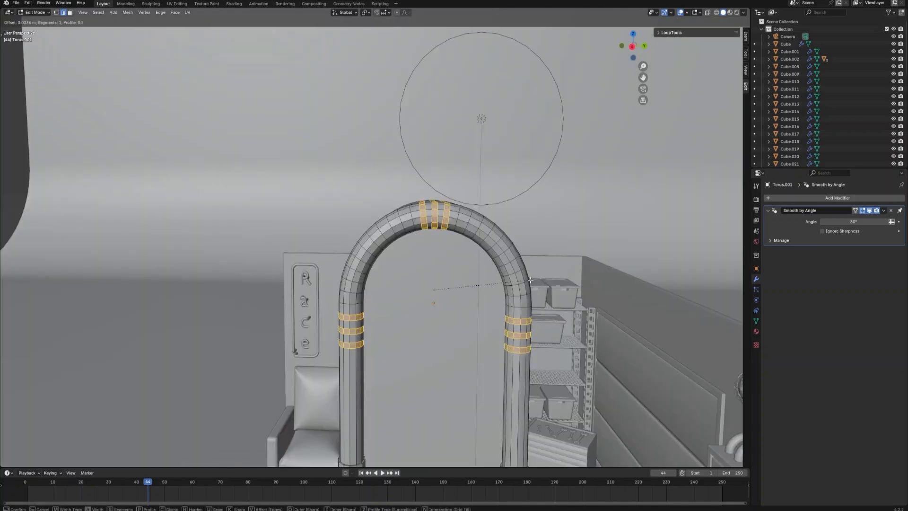
pyautogui.click(531, 280)
pyautogui.moveTo(531, 280); pyautogui.dragTo(543, 287, button='middle')
# - Extrude the narrow bands outward along their normals by about 0.03 m to form raised ribs
pyautogui.press('3')
pyautogui.rightClick(527, 324)
pyautogui.click(527, 324)
pyautogui.click(524, 321)
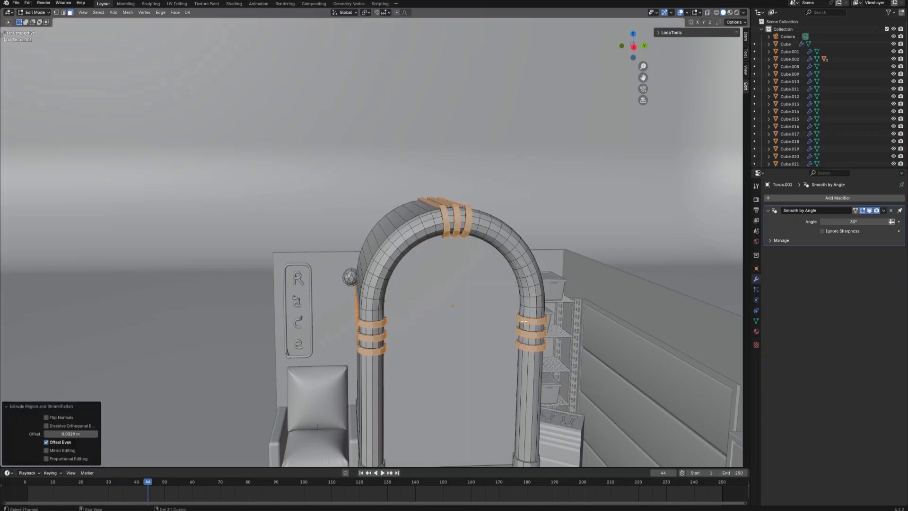
pyautogui.press('Tab')
pyautogui.scroll(-1, 478, 291)
pyautogui.moveTo(479, 291)
pyautogui.mouseDown(button='middle')
pyautogui.moveTo(493, 283)
pyautogui.moveTo(462, 293)
pyautogui.mouseUp(button='middle')
pyautogui.scroll(1, 492, 283)
pyautogui.press('Tab')
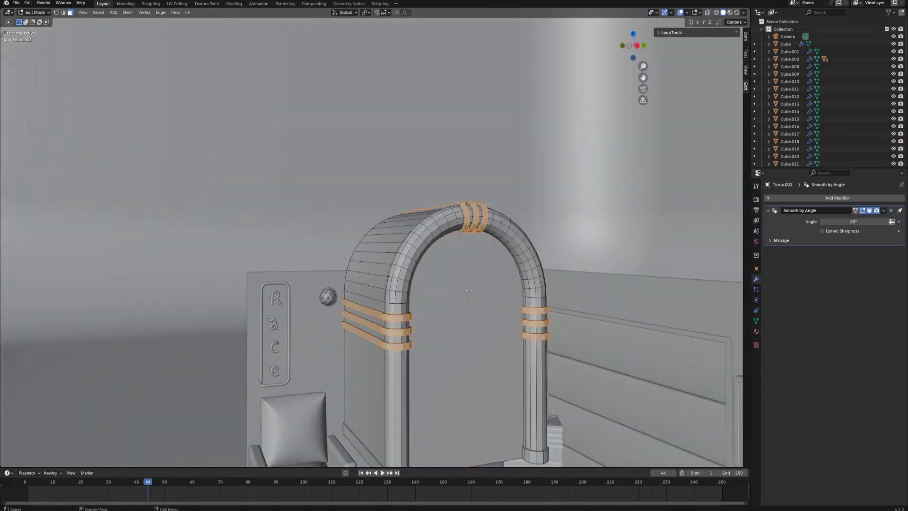
# - Split the cabinet's front face with an edge between two opposite vertices where the arch meets the legs
pyautogui.scroll(2, 469, 291)
pyautogui.press('1')
pyautogui.hotkey('alt', 'a')
pyautogui.moveTo(523, 314); pyautogui.dragTo(471, 337, button='middle')
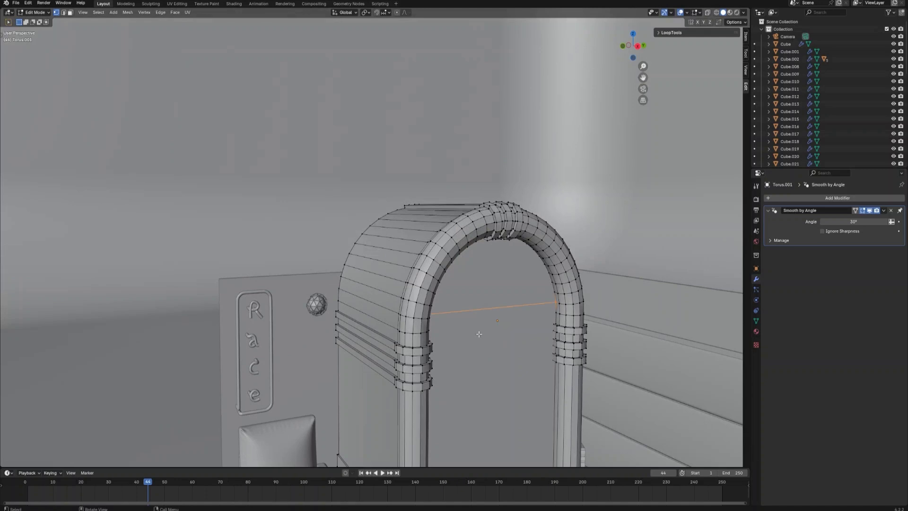
# - Inset the semicircular front face by about 0.04 m and extrude it about 1.46 m into the cabinet
pyautogui.click(487, 294)
pyautogui.press('i')
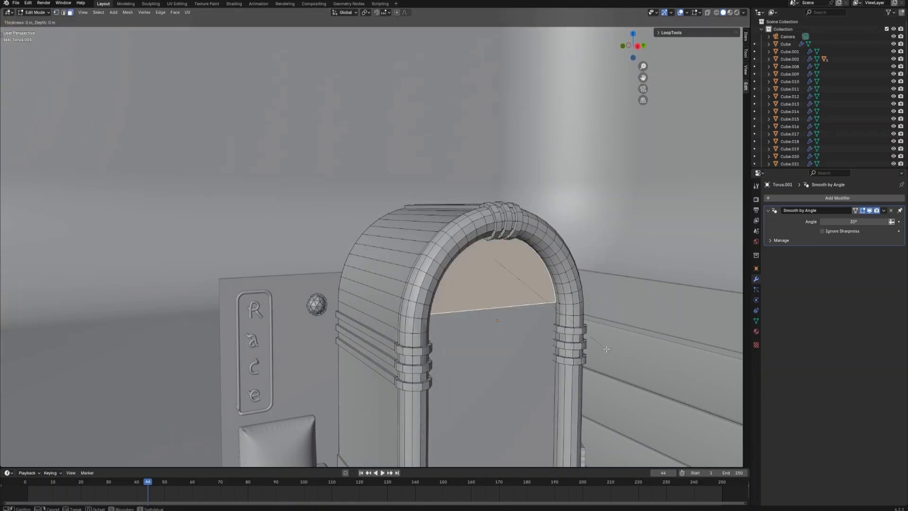
pyautogui.click(578, 329)
pyautogui.press('e')
pyautogui.moveTo(540, 322); pyautogui.dragTo(530, 318, button='middle')
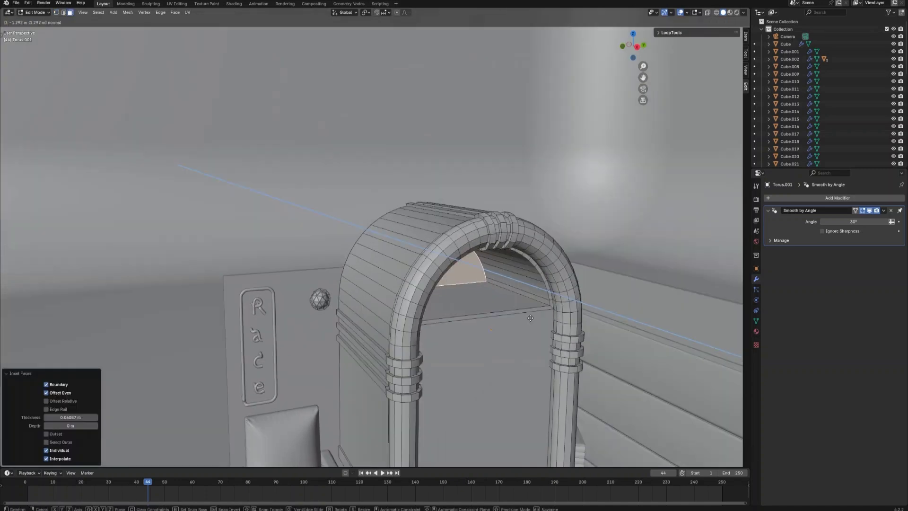
pyautogui.click(521, 318)
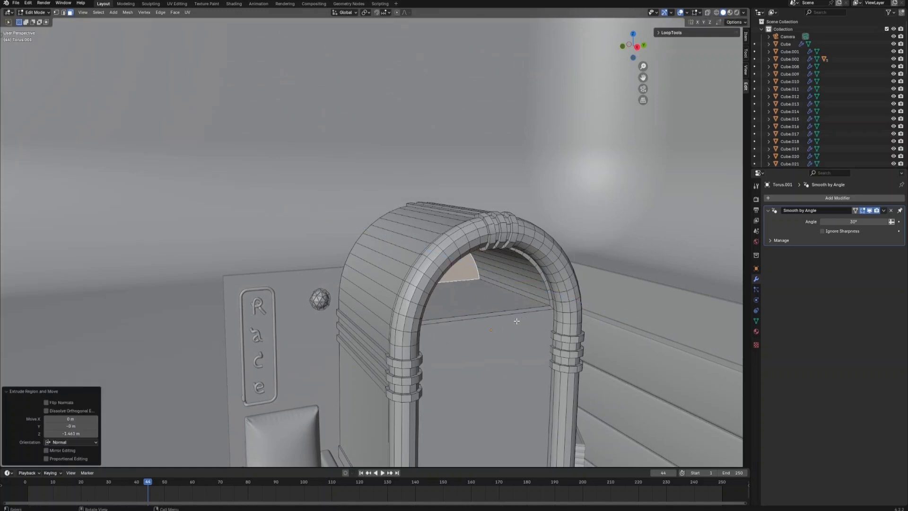
# - Leave edit mode and apply the cabinet's scale
pyautogui.press('Tab')
pyautogui.scroll(-2, 505, 319)
pyautogui.moveTo(504, 319); pyautogui.dragTo(482, 328, button='middle')
pyautogui.hotkey('ctrl', 'a')
pyautogui.press('s')
# - Add an upright circle facing the cabinet's front and delete its upper half in the right side view
pyautogui.hotkey('shift', 'a')
pyautogui.moveTo(455, 358)
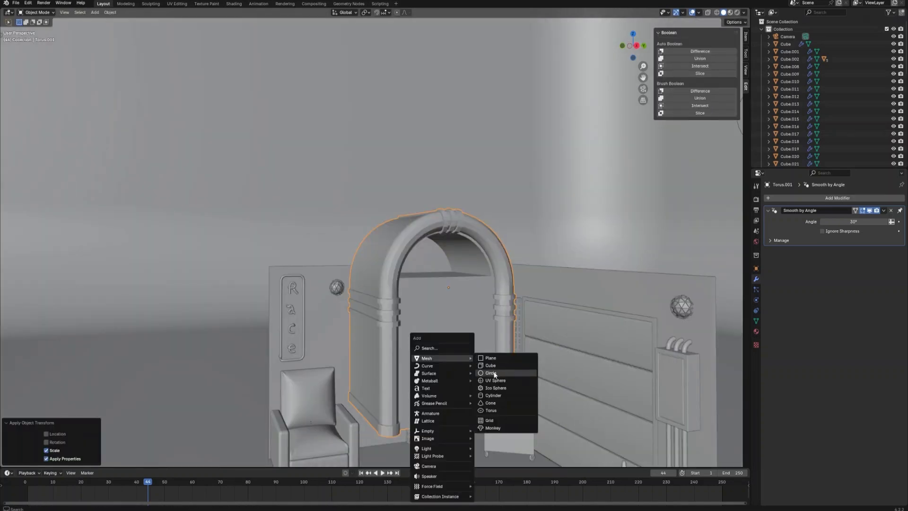
pyautogui.click(495, 375)
pyautogui.scroll(-3, 501, 360)
pyautogui.press('KP_3')
pyautogui.press('Tab')
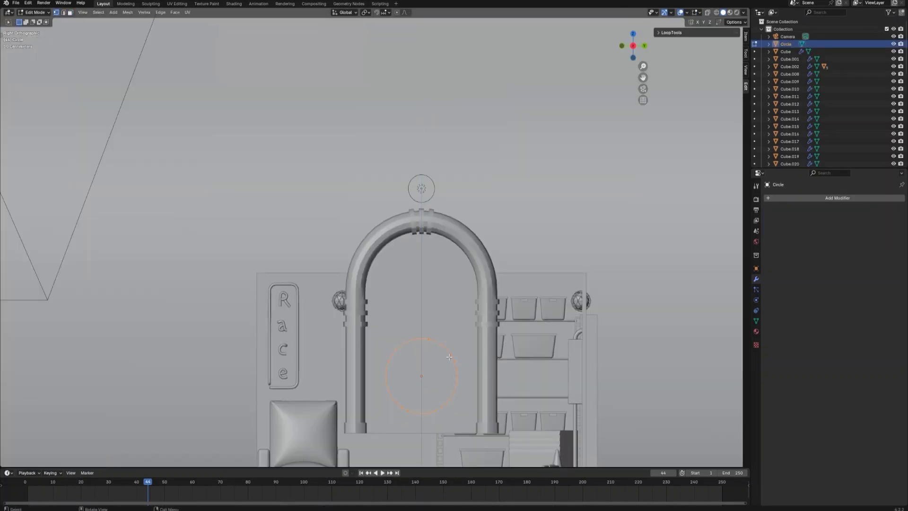
pyautogui.moveTo(471, 373); pyautogui.dragTo(470, 373)
pyautogui.press('x')
pyautogui.click(390, 376)
# - Extrude the half circle's ends up along Z and fill the U-shaped outline with a face
pyautogui.press('e')
pyautogui.press('z')
pyautogui.click(480, 338)
pyautogui.press('f')
# - Resize the U-shaped block and slide it along X into the cabinet's front face
pyautogui.press('Tab')
pyautogui.press('s')
pyautogui.click(526, 375)
pyautogui.moveTo(485, 380); pyautogui.dragTo(544, 371, button='middle')
pyautogui.press('g')
pyautogui.press('x')
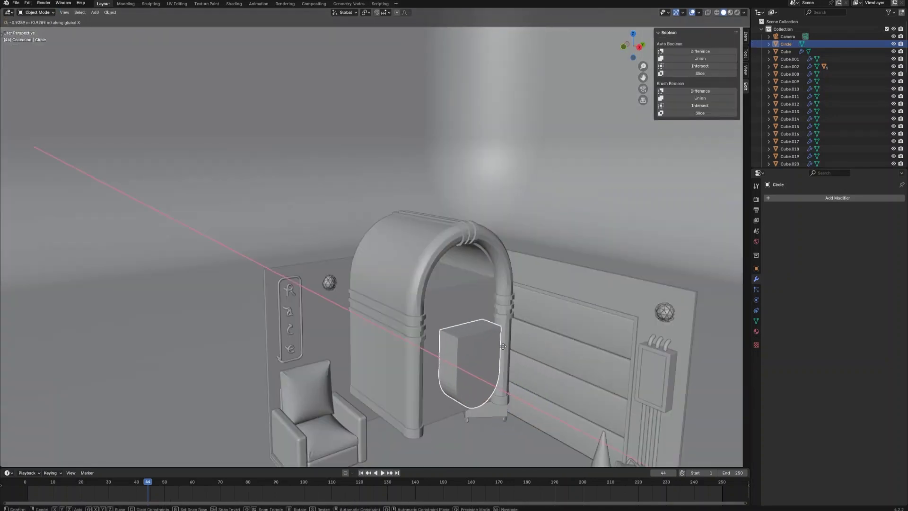
pyautogui.click(493, 347)
# - Cut the U-shaped block out of the cabinet with a Boolean Difference
pyautogui.keyDown('shift'); pyautogui.click(501, 335); pyautogui.keyUp('shift')
pyautogui.click(700, 52)
pyautogui.scroll(1, 518, 336)
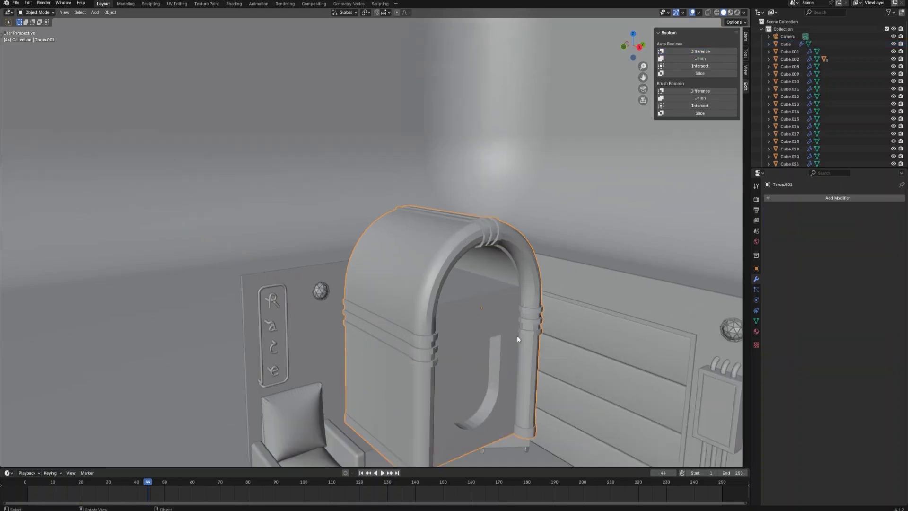
# - Duplicate the U-shaped edge path around the recess, offset it along X and separate it into its own object
pyautogui.keyDown('shift'); pyautogui.moveTo(518, 336); pyautogui.dragTo(494, 317, button='middle'); pyautogui.keyUp('shift')
pyautogui.press('Tab')
pyautogui.press('2')
pyautogui.click(473, 346)
pyautogui.keyDown('ctrl'); pyautogui.click(423, 352); pyautogui.keyUp('ctrl')
pyautogui.scroll(2, 520, 383)
pyautogui.hotkey('shift', 'd')
pyautogui.press('x')
pyautogui.click(534, 391)
pyautogui.press('p')
pyautogui.click(533, 391)
pyautogui.press('Tab')
# - Convert the separated U-shaped edges to a curve and give it a round bevel with a depth of 0.08 m
pyautogui.click(523, 380)
pyautogui.rightClick(523, 380)
pyautogui.moveTo(521, 384)
pyautogui.click(554, 398)
pyautogui.click(757, 310)
pyautogui.moveTo(852, 398); pyautogui.dragTo(893, 397)
pyautogui.click(893, 405)
# - Convert the U-shaped curve to a mesh and fill both open tube ends with faces
pyautogui.rightClick(523, 360)
pyautogui.click(507, 360)
pyautogui.rightClick(455, 348)
pyautogui.moveTo(453, 365)
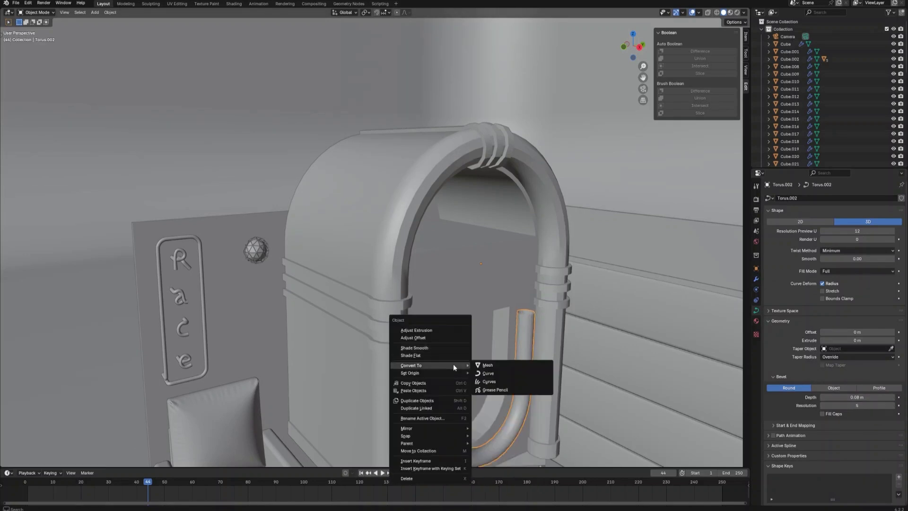
pyautogui.click(492, 365)
pyautogui.press('Tab')
pyautogui.keyDown('alt'); pyautogui.keyDown('shift'); pyautogui.click(525, 316); pyautogui.keyUp('shift'); pyautogui.keyUp('alt')
pyautogui.press('f')
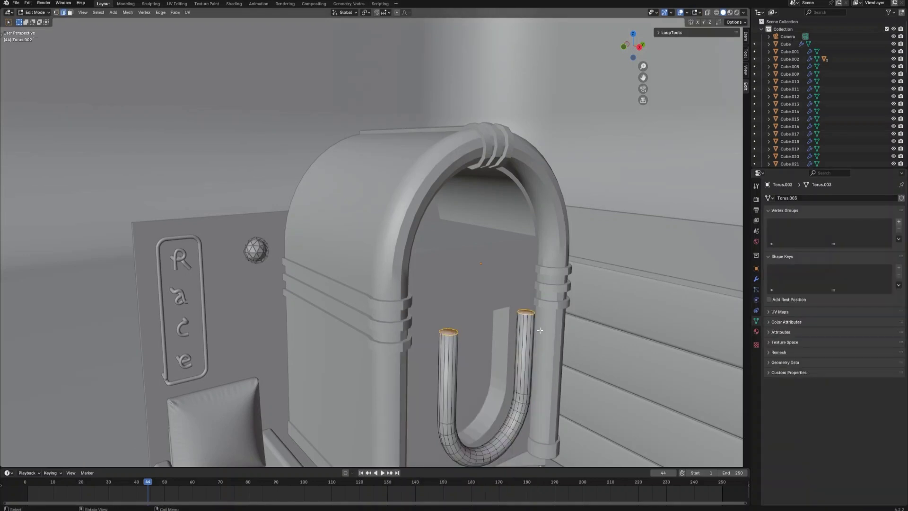
# - Apply smooth shading to the U-shaped tube
pyautogui.press('Tab')
pyautogui.rightClick(525, 341)
pyautogui.click(524, 325)
# - Build stepped caps on both tube ends by extruding, insetting and extruding the end faces again
pyautogui.press('Tab')
pyautogui.press('e')
pyautogui.click(625, 379)
pyautogui.press('i')
pyautogui.click(607, 368)
pyautogui.press('e')
pyautogui.click(598, 331)
pyautogui.rightClick(506, 379)
pyautogui.click(506, 379)
# - Move the U-shaped tube back along X toward the cabinet's front
pyautogui.press('Tab')
pyautogui.press('g')
pyautogui.press('x')
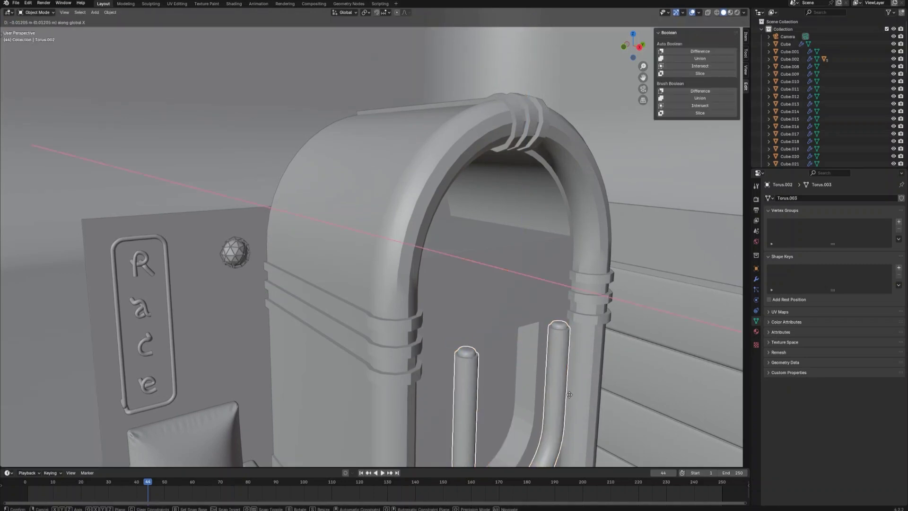
pyautogui.click(544, 407)
# - Add a loop cut across both legs of the U-shaped tube and bevel it with two segments
pyautogui.keyDown('shift'); pyautogui.moveTo(548, 411); pyautogui.dragTo(551, 344, button='middle'); pyautogui.keyUp('shift')
pyautogui.press('Tab')
pyautogui.hotkey('ctrl', 'r')
pyautogui.click(472, 328)
pyautogui.rightClick(472, 329)
pyautogui.hotkey('ctrl', 'b')
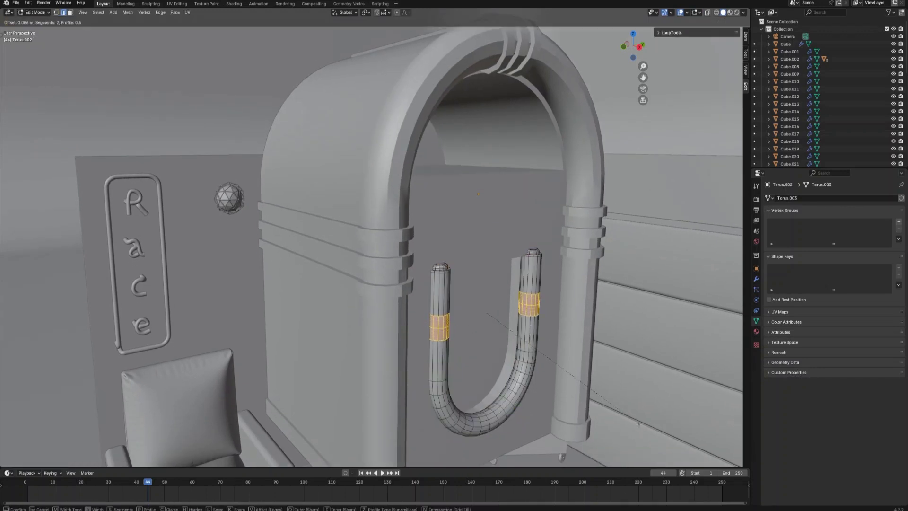
pyautogui.click(639, 424)
# - Bevel the three edge loops on each leg and at the bottom bend of the U-shaped tube into narrow bands
pyautogui.click(440, 316)
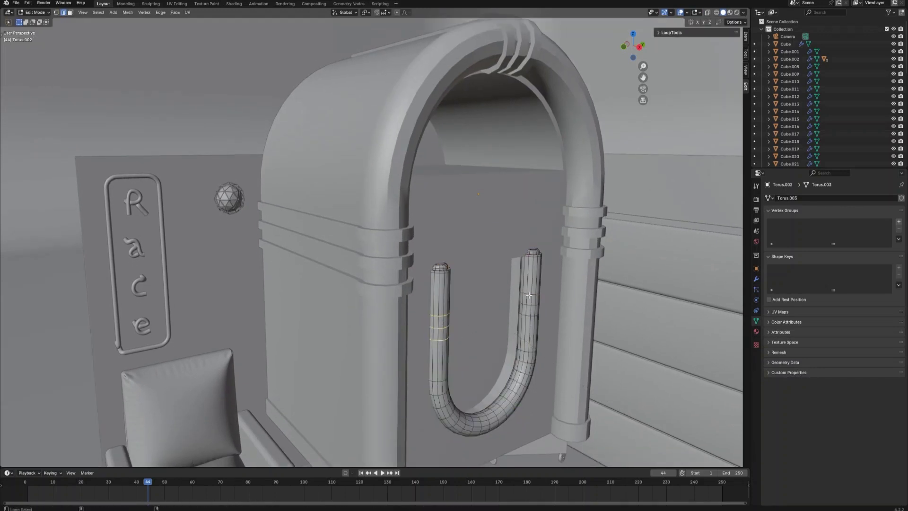
pyautogui.keyDown('alt'); pyautogui.keyDown('shift'); pyautogui.click(529, 316); pyautogui.keyUp('shift'); pyautogui.keyUp('alt')
pyautogui.moveTo(529, 318); pyautogui.dragTo(497, 316, button='middle')
pyautogui.keyDown('alt'); pyautogui.keyDown('shift'); pyautogui.click(443, 444); pyautogui.keyUp('shift'); pyautogui.keyUp('alt')
pyautogui.keyDown('alt'); pyautogui.keyDown('shift'); pyautogui.click(453, 441); pyautogui.keyUp('shift'); pyautogui.keyUp('alt')
pyautogui.hotkey('ctrl', 'b')
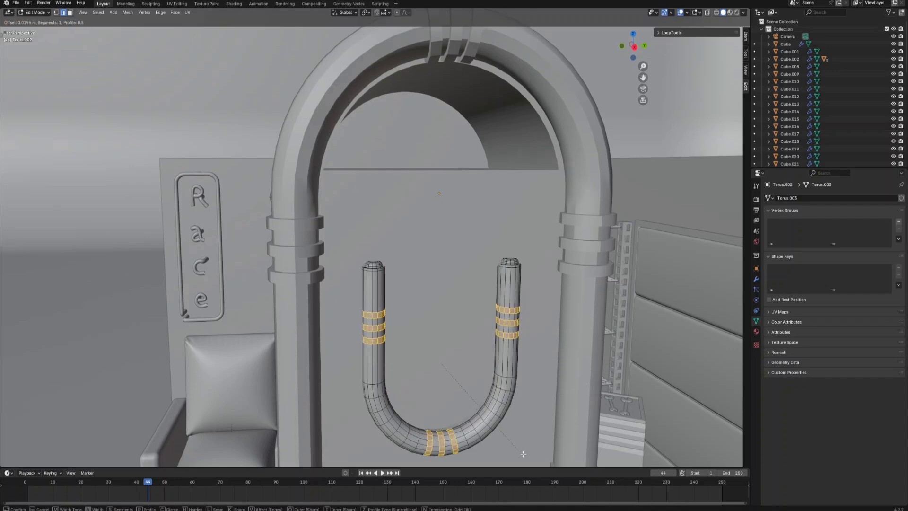
pyautogui.click(490, 320)
# - Extrude the selected bands of the U-shaped tube outward along their normals to form raised rings
pyautogui.press('3')
pyautogui.rightClick(491, 320)
pyautogui.click(490, 356)
pyautogui.click(486, 354)
pyautogui.press('Tab')
# - Add a plane at the U-shaped tube, rotate it 90° about Y and scale it to about 0.51
pyautogui.scroll(-4, 487, 350)
pyautogui.moveTo(459, 338); pyautogui.dragTo(498, 351, button='middle')
pyautogui.scroll(3, 492, 364)
pyautogui.hotkey('shift', 'a')
pyautogui.moveTo(489, 365)
pyautogui.click(519, 365)
pyautogui.scroll(-4, 521, 343)
pyautogui.press('r')
pyautogui.press('y')
pyautogui.press('9')
pyautogui.press('0')
pyautogui.press('Return')
pyautogui.press('KP_3')
pyautogui.press('s')
pyautogui.click(495, 283)
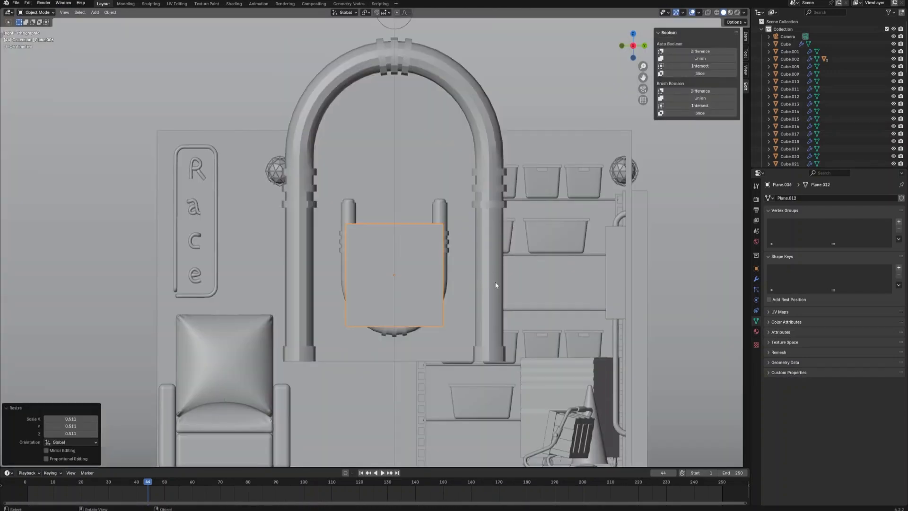
# - Resize the plane to fill the U-shaped tube, stretch it vertically, raise it about 0.14 m and apply its scale
pyautogui.click(718, 13)
pyautogui.press('s')
pyautogui.click(563, 260)
pyautogui.press('s')
pyautogui.press('z')
pyautogui.click(624, 271)
pyautogui.press('g')
pyautogui.press('z')
pyautogui.click(628, 261)
pyautogui.click(724, 13)
pyautogui.moveTo(526, 230); pyautogui.dragTo(547, 245, button='middle')
pyautogui.hotkey('ctrl', 'a')
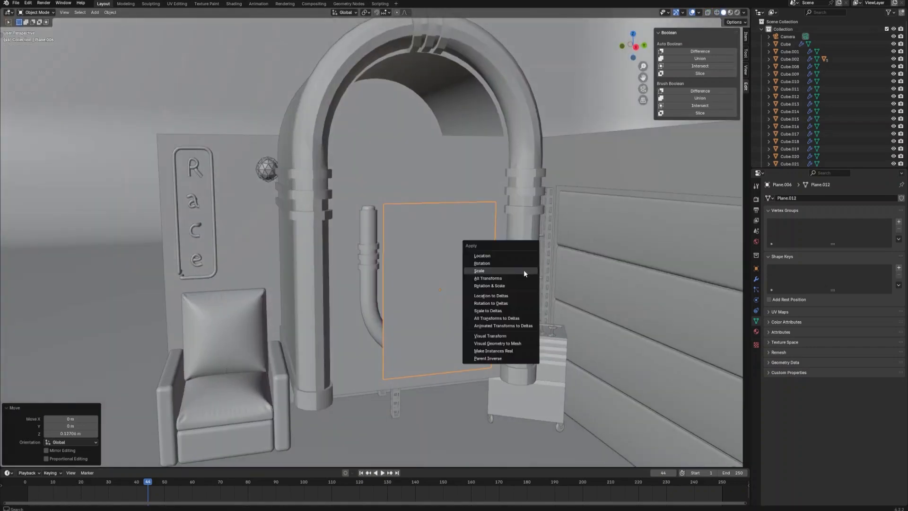
pyautogui.click(521, 270)
# - Divide the plane into a grid with 7 vertical and 10 horizontal loop cuts
pyautogui.press('Tab')
pyautogui.hotkey('ctrl', 'r')
pyautogui.scroll(6, 454, 213)
pyautogui.click(453, 213)
pyautogui.rightClick(454, 213)
pyautogui.hotkey('ctrl', 'r')
pyautogui.scroll(9, 468, 259)
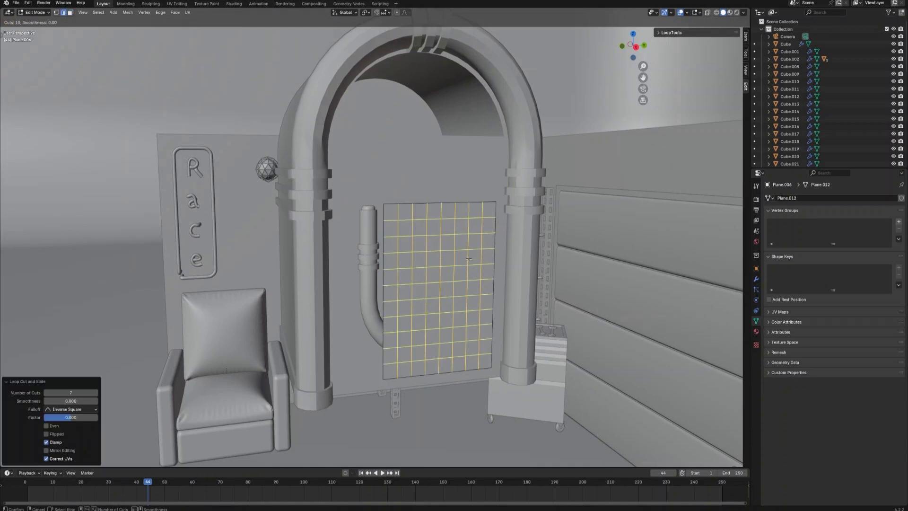
pyautogui.click(469, 259)
pyautogui.rightClick(469, 259)
# - Convert all the grid's faces into a diagonal diamond pattern
pyautogui.press('a')
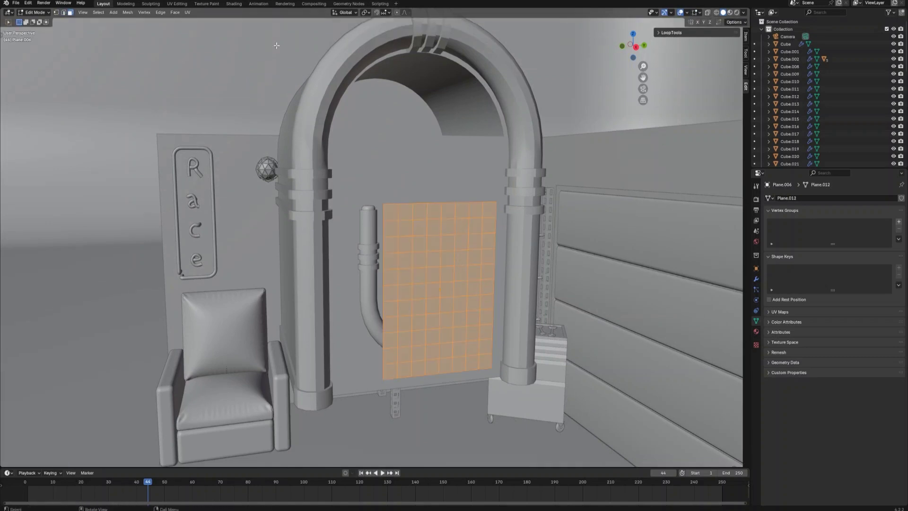
pyautogui.click(178, 13)
pyautogui.click(198, 54)
pyautogui.click(175, 12)
pyautogui.click(198, 63)
pyautogui.press('Tab')
# - Add a Wireframe modifier to the diamond-patterned plane and adjust its settings to make a lattice grille
pyautogui.click(756, 278)
pyautogui.click(828, 198)
pyautogui.moveTo(828, 206)
pyautogui.click(752, 326)
pyautogui.click(893, 222)
pyautogui.click(824, 241)
# - Move the lattice grille along X so it sits inside the U-shaped tube at the cabinet's front
pyautogui.moveTo(555, 277); pyautogui.dragTo(572, 298, button='middle')
pyautogui.press('g')
pyautogui.press('x')
pyautogui.moveTo(496, 303)
pyautogui.mouseDown(button='middle')
pyautogui.moveTo(470, 311)
pyautogui.moveTo(502, 306)
pyautogui.mouseUp(button='middle')
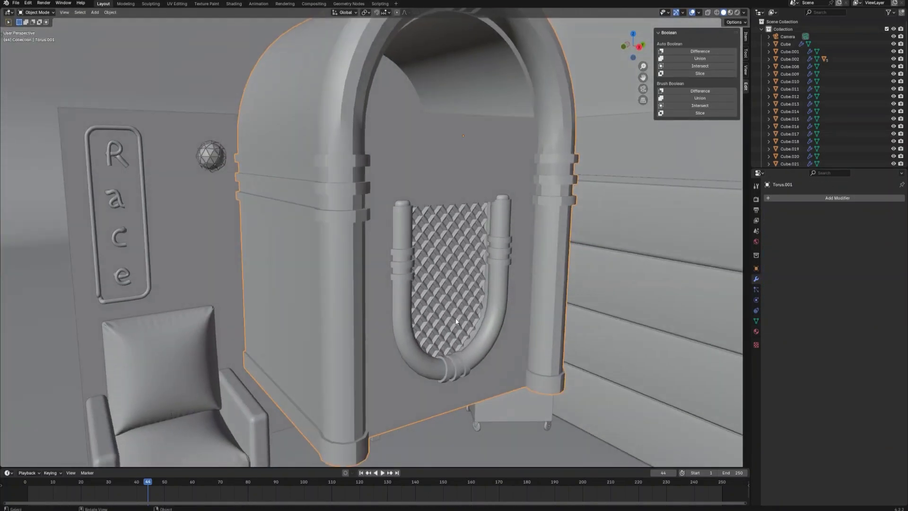
# - Add a cylinder facing forward, position it at the lower part of the grille and apply its scale
pyautogui.hotkey('shift', 'a')
pyautogui.moveTo(454, 319)
pyautogui.click(488, 356)
pyautogui.scroll(-3, 489, 353)
pyautogui.press('g')
pyautogui.press('z')
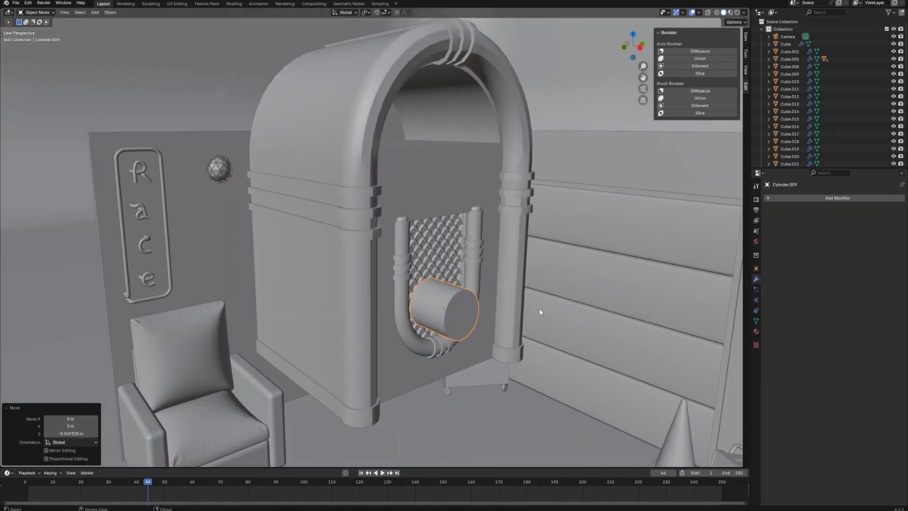
pyautogui.scroll(2, 539, 310)
pyautogui.hotkey('ctrl', 'a')
pyautogui.click(520, 340)
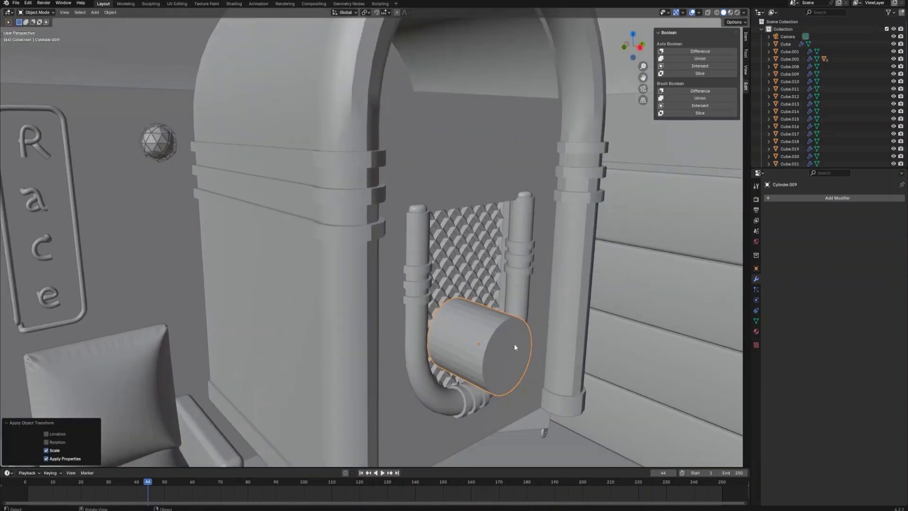
# - Round the cylinder's front rim with a multi-segment bevel
pyautogui.press('Tab')
pyautogui.hotkey('ctrl', 'b')
pyautogui.click(410, 310)
# - Extrude four evenly spaced face strips around the cylinder 0.0125 m along their normals
pyautogui.press('KP_3')
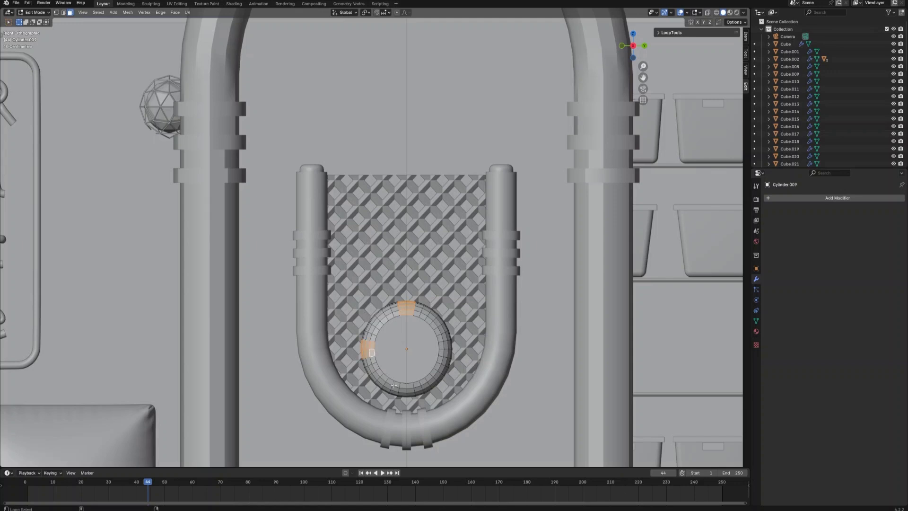
pyautogui.keyDown('alt'); pyautogui.keyDown('shift'); pyautogui.click(444, 345); pyautogui.keyUp('shift'); pyautogui.keyUp('alt')
pyautogui.keyDown('alt'); pyautogui.keyDown('shift'); pyautogui.click(444, 352); pyautogui.keyUp('shift'); pyautogui.keyUp('alt')
pyautogui.scroll(-1, 447, 347)
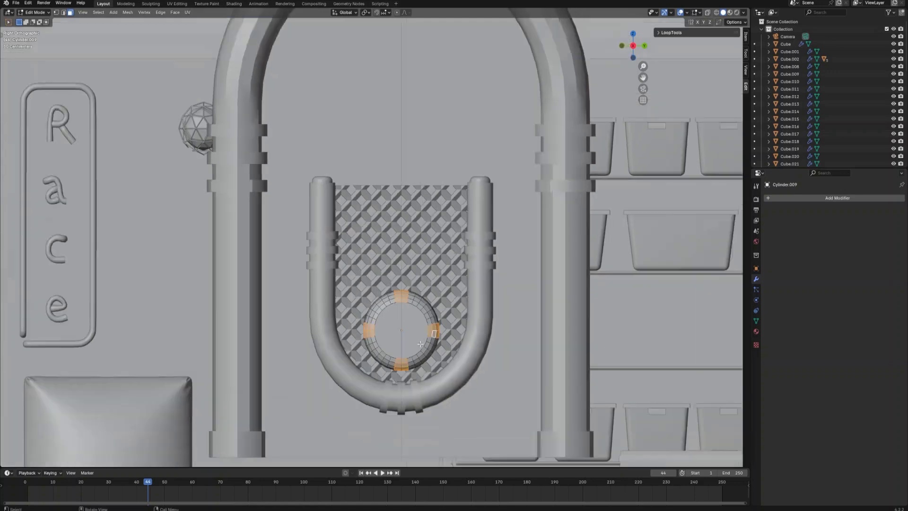
pyautogui.moveTo(455, 324); pyautogui.dragTo(486, 328, button='middle')
pyautogui.rightClick(486, 328)
pyautogui.click(481, 350)
pyautogui.click(481, 350)
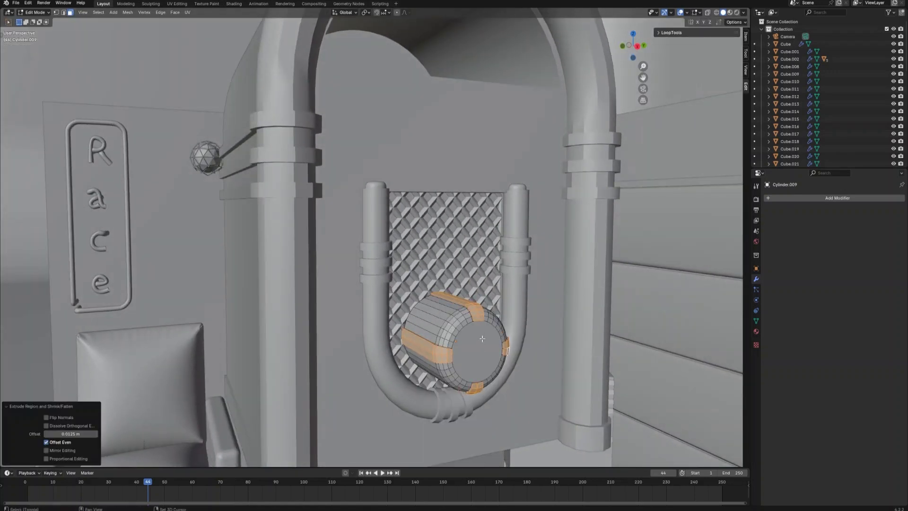
# - Apply angle-based auto smooth shading to the cylinder
pyautogui.press('Tab')
pyautogui.rightClick(481, 348)
pyautogui.click(481, 345)
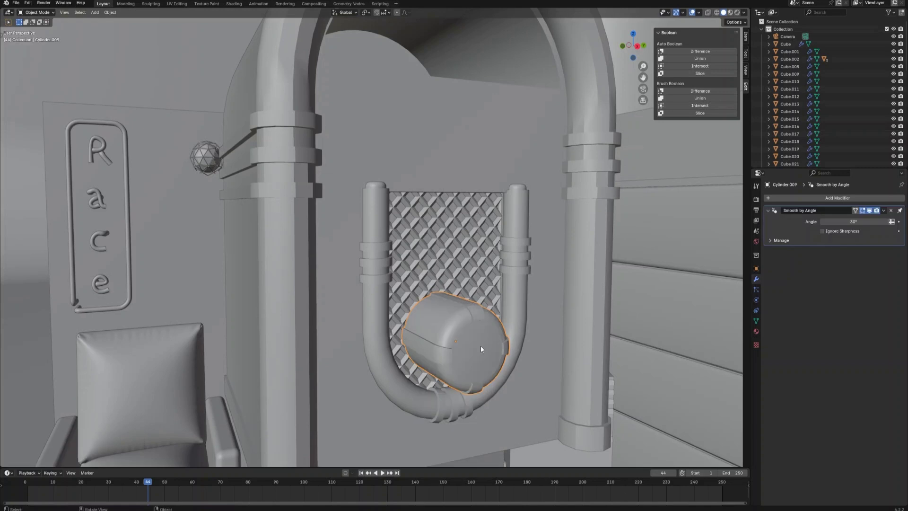
# - Cut a circular groove in the cylinder's front by insetting the face, bevelling the inset loop and extruding the ring -0.0188 m
pyautogui.press('Tab')
pyautogui.click(481, 346)
pyautogui.press('i')
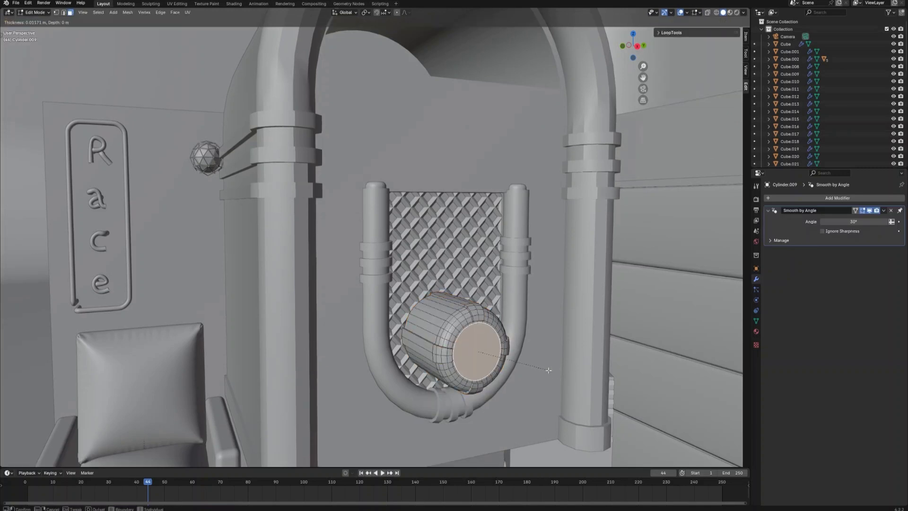
pyautogui.click(504, 356)
pyautogui.hotkey('ctrl', 'b')
pyautogui.click(512, 361)
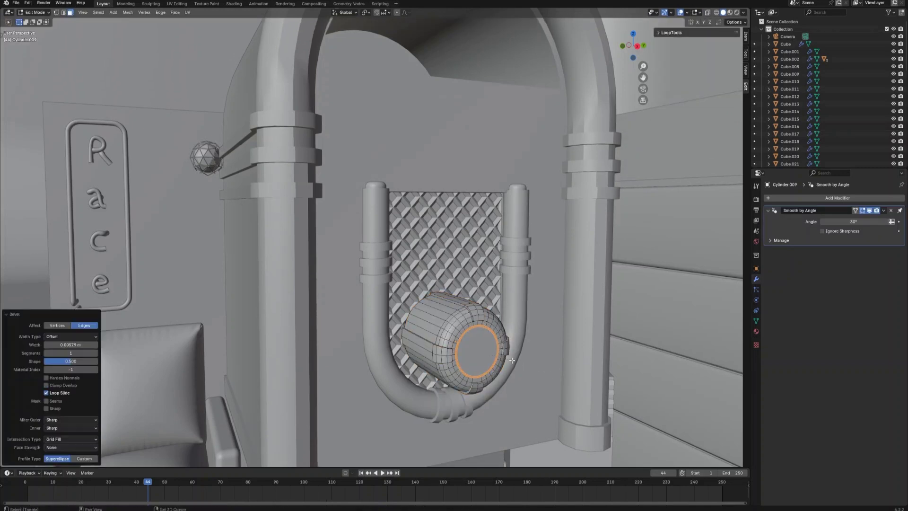
pyautogui.rightClick(512, 360)
pyautogui.click(513, 361)
pyautogui.click(522, 377)
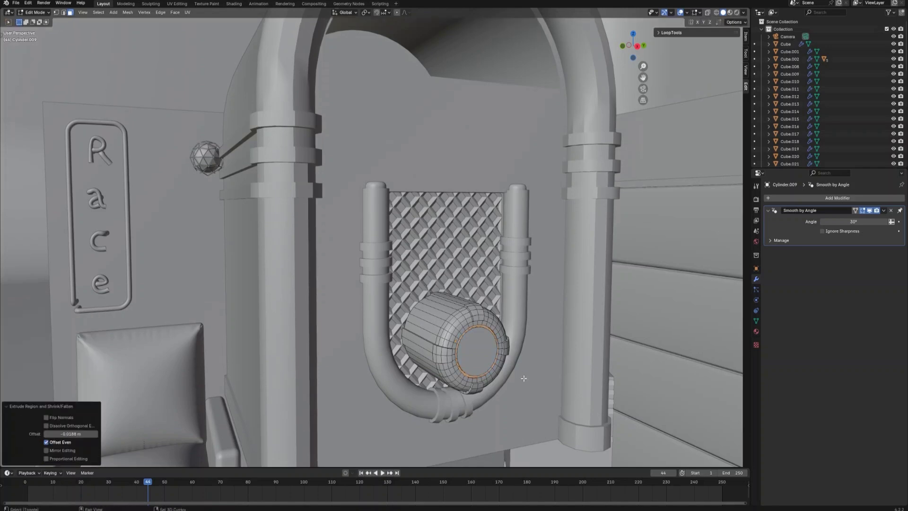
# - Push the cylinder back along X so only its rounded front protrudes from the grille
pyautogui.press('Tab')
pyautogui.moveTo(513, 375); pyautogui.dragTo(527, 347, button='middle')
pyautogui.press('g')
pyautogui.press('x')
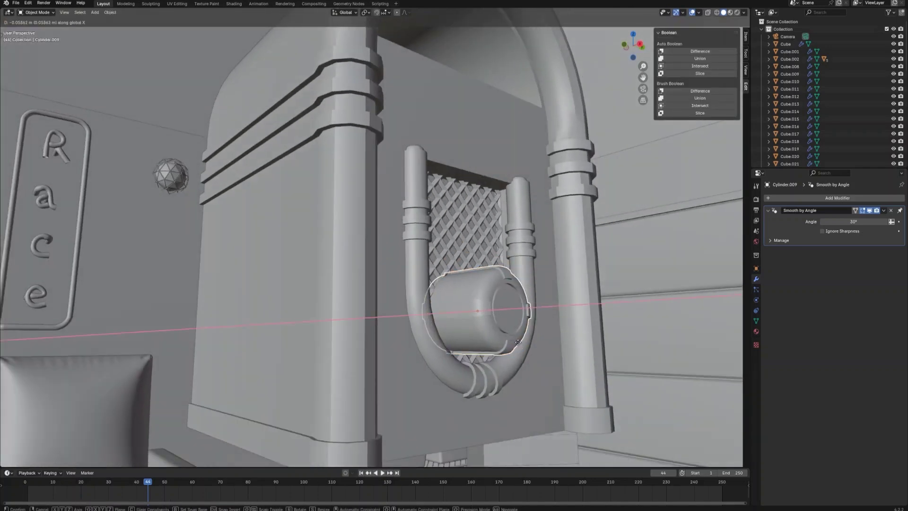
pyautogui.click(485, 322)
pyautogui.scroll(-4, 486, 320)
pyautogui.moveTo(486, 319); pyautogui.dragTo(470, 332, button='middle')
pyautogui.click(471, 332)
# - Add a cube and shape it into a thin, wide box above the grille, between the cabinet's arch columns
pyautogui.moveTo(502, 299); pyautogui.dragTo(465, 322, button='middle')
pyautogui.scroll(1, 465, 322)
pyautogui.hotkey('shift', 'a')
pyautogui.moveTo(497, 306)
pyautogui.click(526, 308)
pyautogui.scroll(-3, 518, 370)
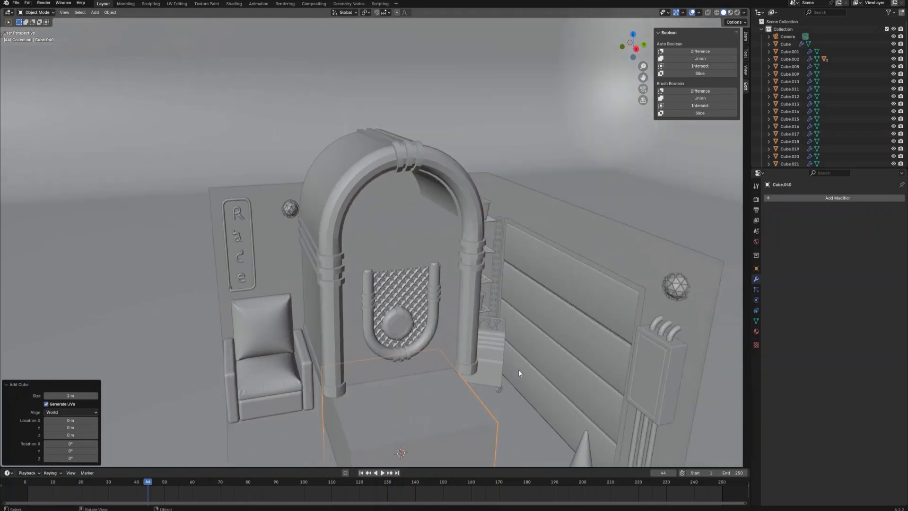
pyautogui.press('g')
pyautogui.press('z')
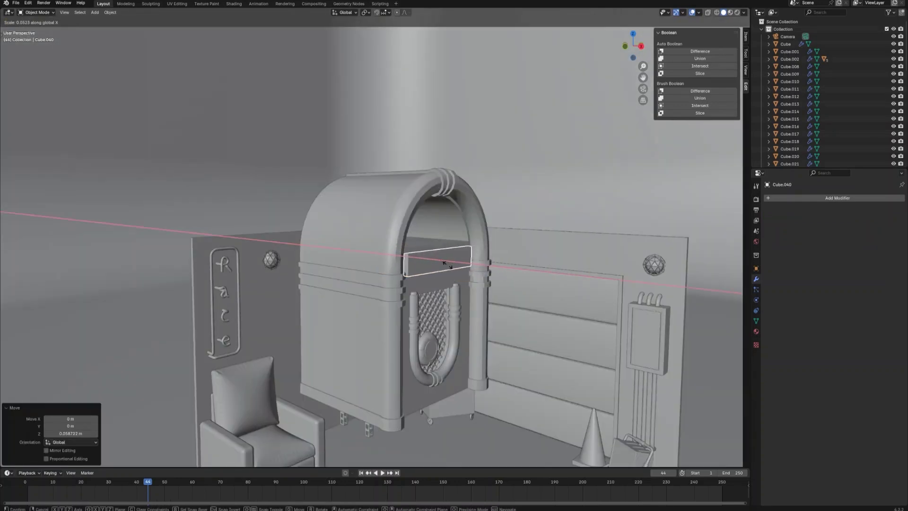
pyautogui.scroll(5, 502, 303)
pyautogui.click(502, 327)
# - Slope the front of the box above the grille by moving its lower front edge outward
pyautogui.press('Tab')
pyautogui.click(502, 344)
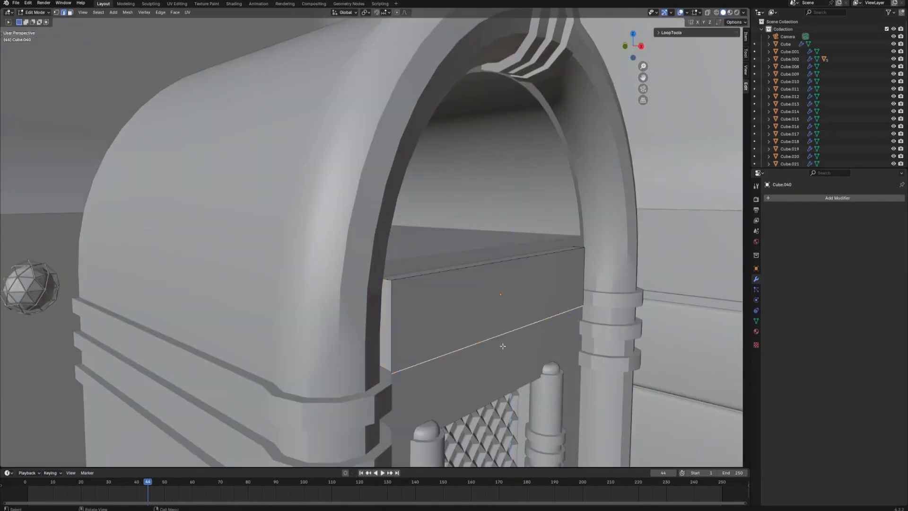
pyautogui.press('g')
pyautogui.click(514, 348)
pyautogui.press('Tab')
# - Apply the box's scale and divide it with bevelled loop cuts for a frame and a central divider
pyautogui.moveTo(513, 347); pyautogui.dragTo(538, 349, button='middle')
pyautogui.hotkey('ctrl', 'a')
pyautogui.click(490, 324)
pyautogui.press('Tab')
pyautogui.hotkey('ctrl', 'r')
pyautogui.hotkey('ctrl', 'b')
pyautogui.click(625, 364)
pyautogui.hotkey('ctrl', 'r')
pyautogui.hotkey('ctrl', 'b')
pyautogui.click(504, 364)
# - Extrude the frame and divider face strips of the box along their normals to raise them
pyautogui.press('3')
pyautogui.keyDown('alt'); pyautogui.keyDown('shift'); pyautogui.click(265, 381); pyautogui.keyUp('shift'); pyautogui.keyUp('alt')
pyautogui.keyDown('alt'); pyautogui.keyDown('shift'); pyautogui.click(598, 338); pyautogui.keyUp('shift'); pyautogui.keyUp('alt')
pyautogui.rightClick(462, 314)
pyautogui.click(463, 314)
# - Subdivide both panels of the box with loop cuts and extrude a 3×3 set of button faces on each
pyautogui.hotkey('ctrl', 'r')
pyautogui.hotkey('ctrl', 'r')
pyautogui.click(394, 307)
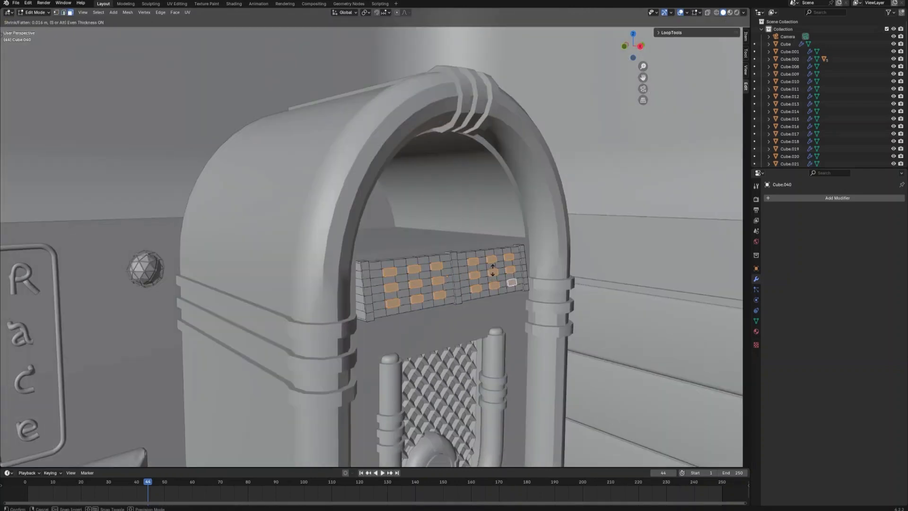
pyautogui.press('Tab')
# - Add a Bevel modifier to the button panel
pyautogui.click(802, 198)
pyautogui.moveTo(803, 197)
pyautogui.click(839, 204)
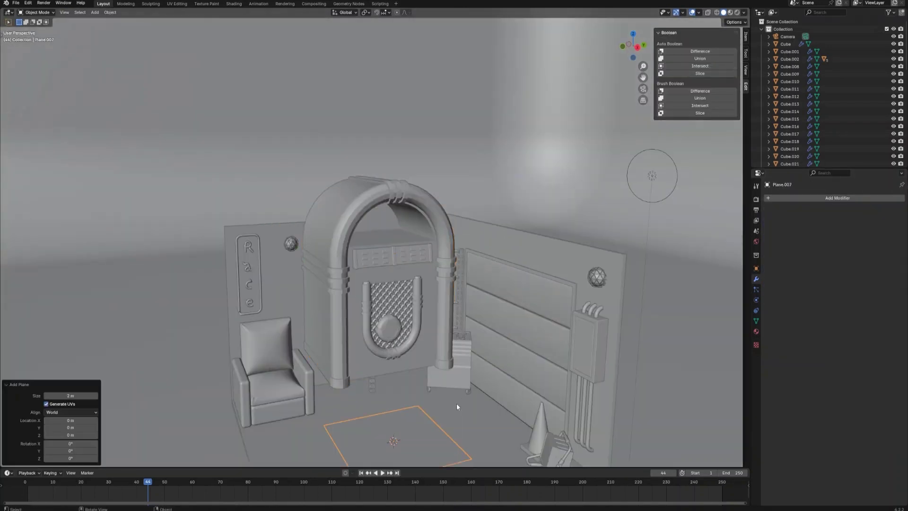
# - Scale the new plane to about 0.54 and rotate it 90° about X beside the cabinet's front
pyautogui.press('s')
pyautogui.click(477, 323)
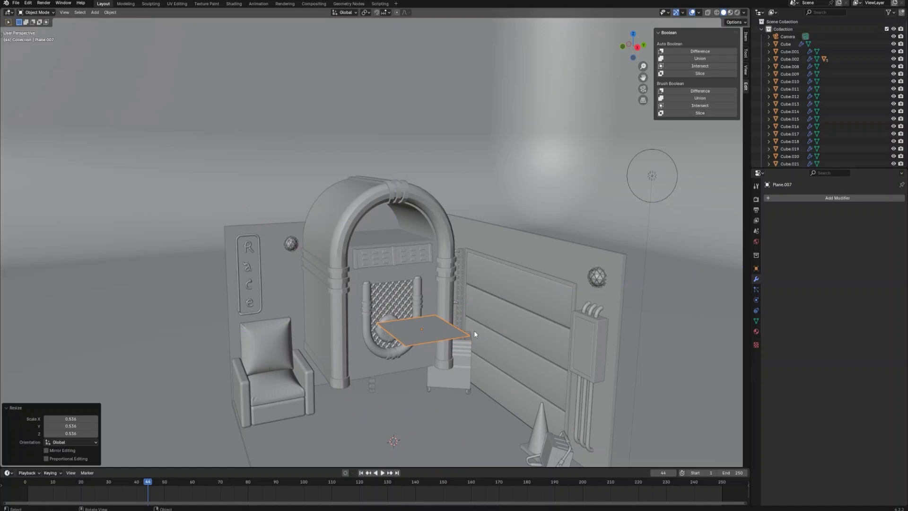
pyautogui.press('r')
pyautogui.press('x')
pyautogui.press('9')
pyautogui.press('0')
pyautogui.press('Return')
# - Delete the upright plane's vertical edge nearest the cabinet to leave an open three-sided outline
pyautogui.press('Tab')
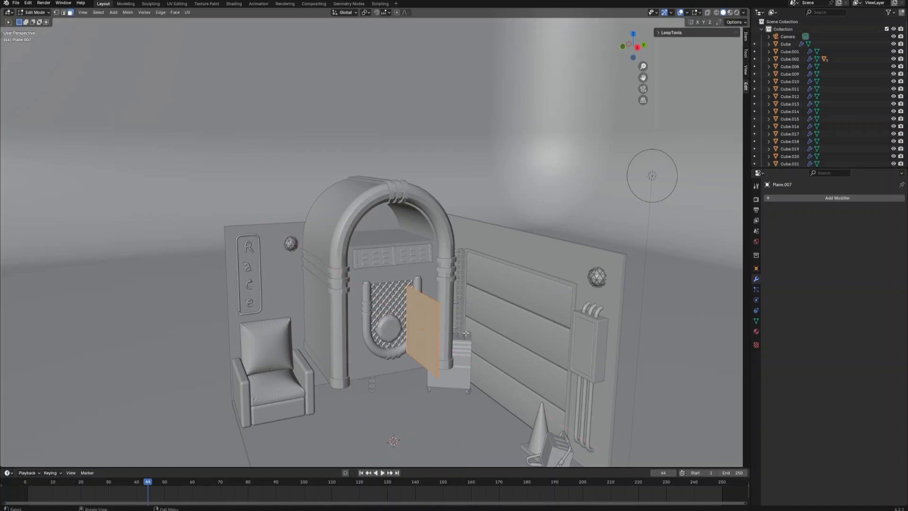
pyautogui.click(409, 319)
pyautogui.press('x')
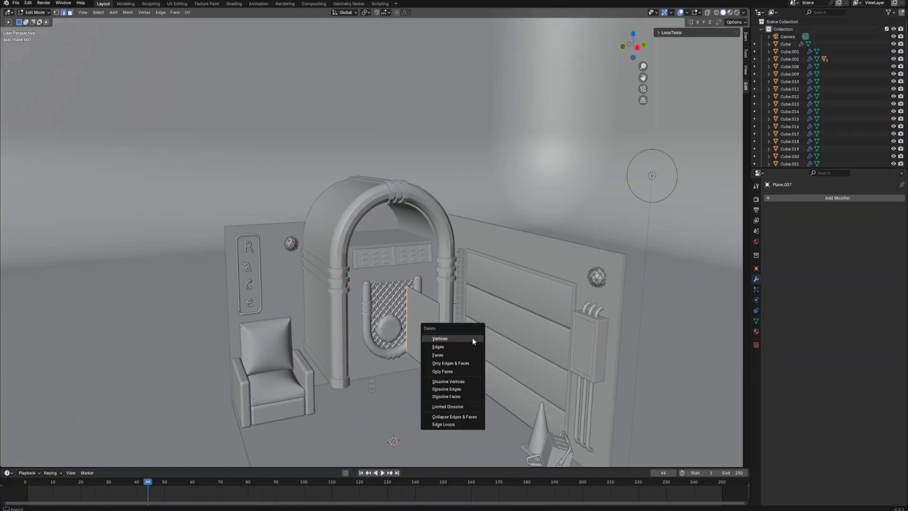
pyautogui.click(470, 349)
# - Move the outline's two open end vertices about 0.70 m along X and select its remaining vertical edge
pyautogui.moveTo(468, 358); pyautogui.dragTo(475, 306, button='middle')
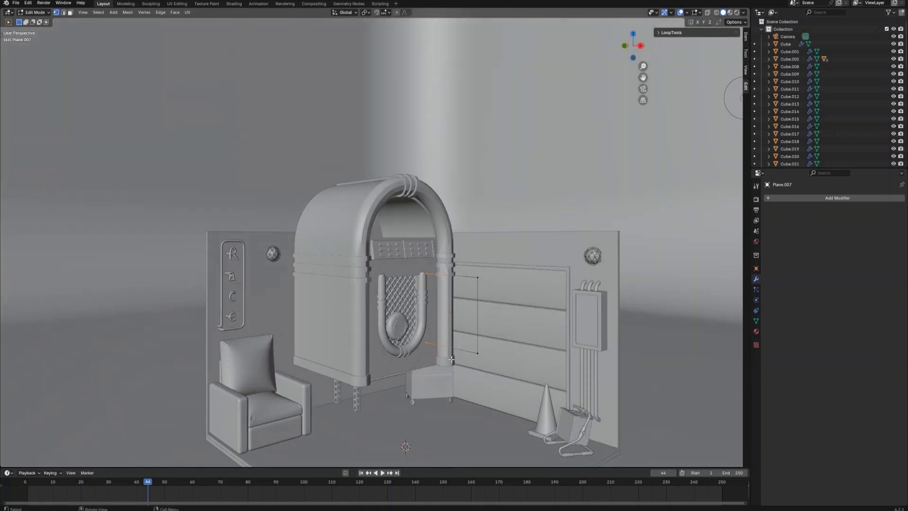
pyautogui.press('g')
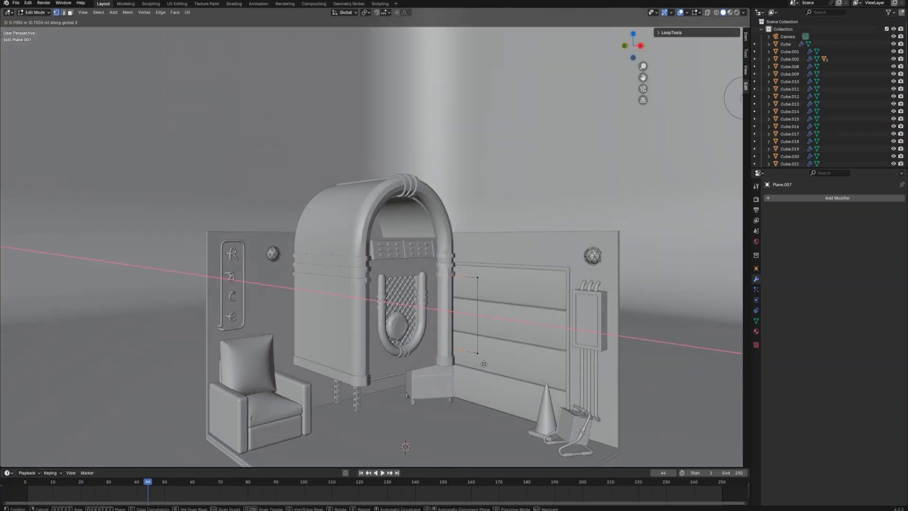
pyautogui.click(484, 363)
pyautogui.click(475, 290)
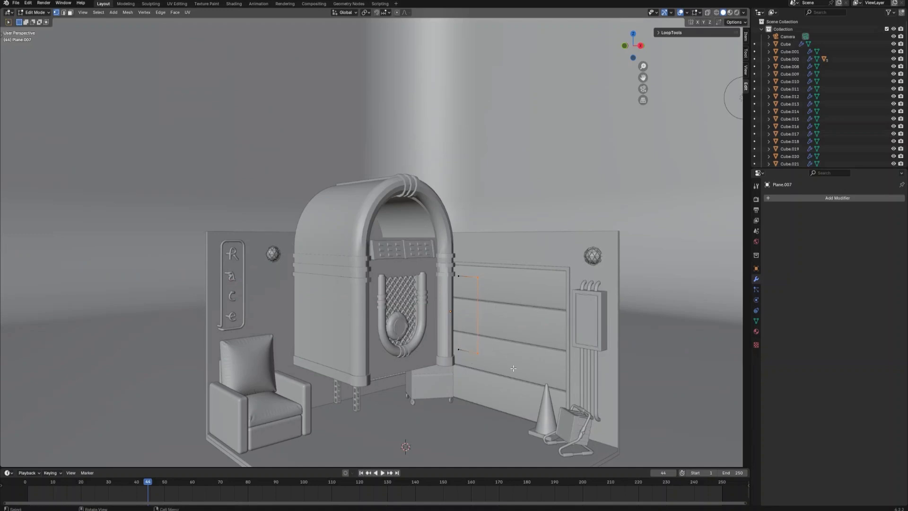
# - Bevel the outline's two corner vertices into rounded corners
pyautogui.hotkey('ctrl', 'shift', 'b')
pyautogui.click(572, 388)
pyautogui.press('Tab')
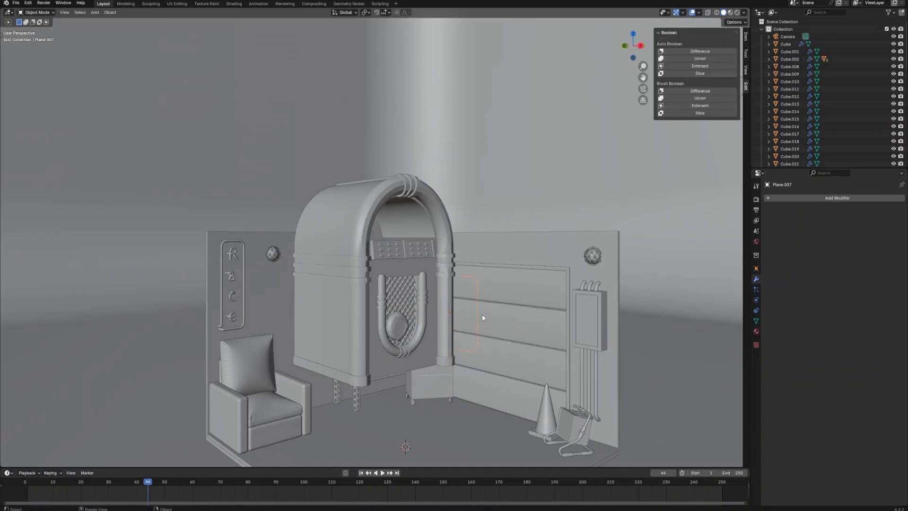
# - Raise the outline's lower part along Z to shorten it and move its open end vertices along X
pyautogui.moveTo(481, 317); pyautogui.dragTo(487, 309, button='middle')
pyautogui.press('Tab')
pyautogui.moveTo(444, 330); pyautogui.dragTo(504, 379)
pyautogui.press('g')
pyautogui.press('z')
pyautogui.click(503, 338)
pyautogui.moveTo(465, 262); pyautogui.dragTo(442, 339)
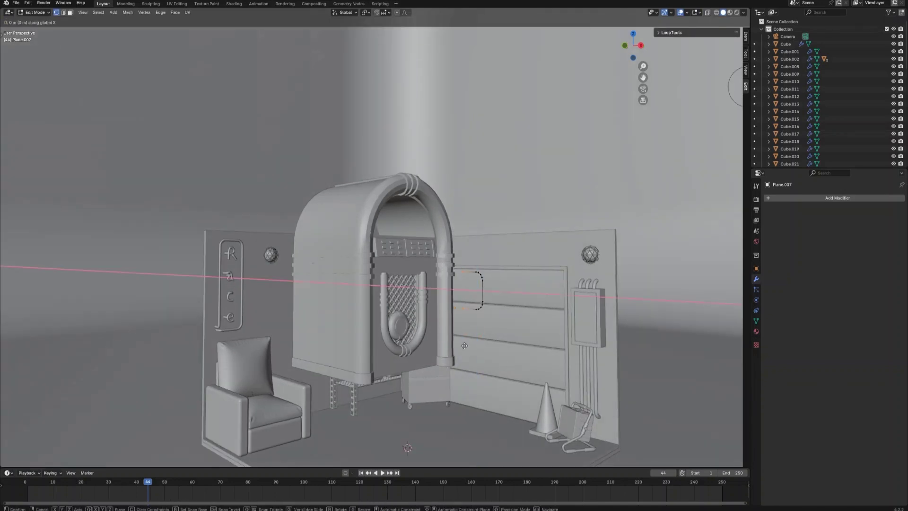
# - Convert the outline to a curve and give it a round bevel with a depth of 0.05 m
pyautogui.press('Tab')
pyautogui.rightClick(478, 287)
pyautogui.moveTo(476, 304)
pyautogui.click(525, 312)
pyautogui.click(757, 311)
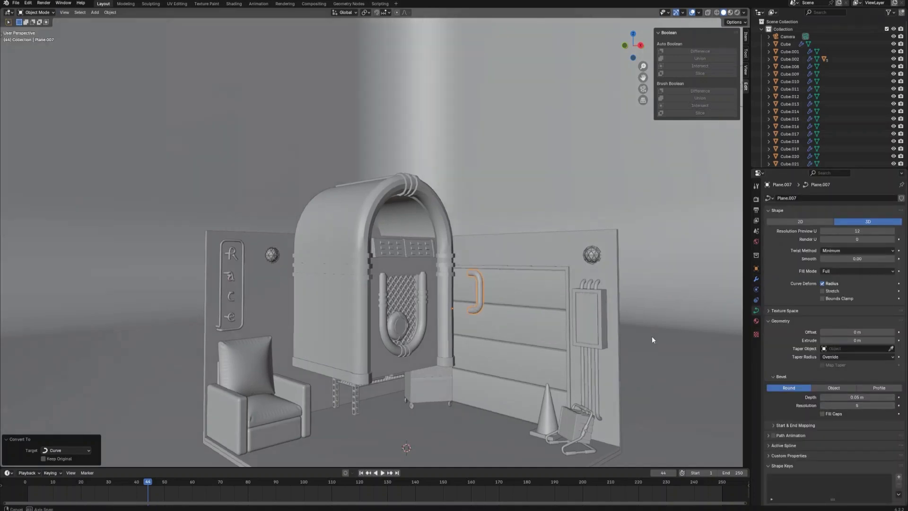
# - Scale the curved tube down and move it along Z to the upper edge of the jukebox grille
pyautogui.moveTo(652, 336); pyautogui.dragTo(632, 337, button='middle')
pyautogui.hotkey('ctrl', 'a')
pyautogui.rightClick(460, 302)
pyautogui.moveTo(460, 302)
pyautogui.click(490, 307)
pyautogui.press('KP_3')
pyautogui.press('s')
pyautogui.click(423, 344)
pyautogui.press('g')
pyautogui.press('z')
pyautogui.click(424, 298)
# - Refine the small tube's size, adjust its scale along Y and settle its height above the grille
pyautogui.press('s')
pyautogui.click(415, 299)
pyautogui.press('g')
pyautogui.press('z')
pyautogui.click(417, 294)
pyautogui.press('s')
pyautogui.press('y')
pyautogui.click(442, 299)
pyautogui.press('g')
pyautogui.press('z')
pyautogui.click(451, 316)
# - Add an Array modifier to the small tube for a row of eight across the top of the grille
pyautogui.click(757, 279)
pyautogui.click(821, 198)
pyautogui.moveTo(822, 199)
pyautogui.click(851, 198)
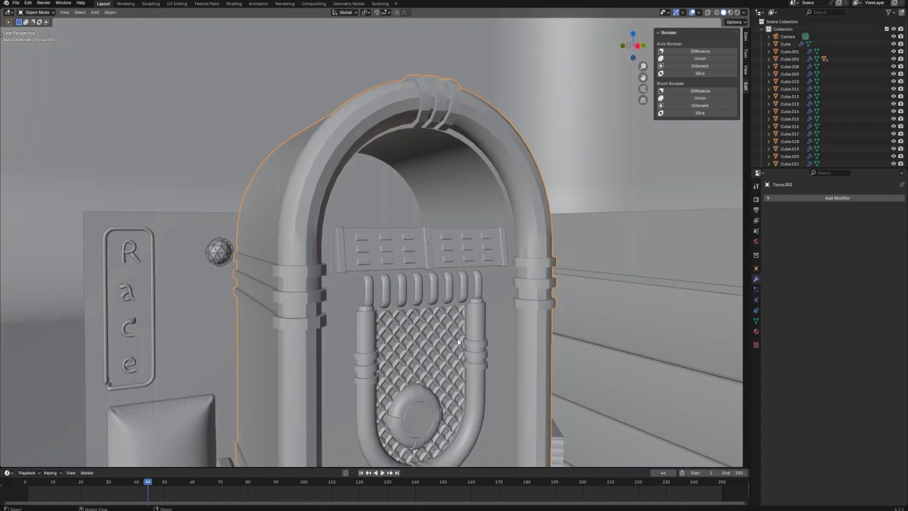
# - Add a cube in front of the grille, scaled down and narrowed to about 0.48 along X
pyautogui.hotkey('shift', 'a')
pyautogui.moveTo(435, 336)
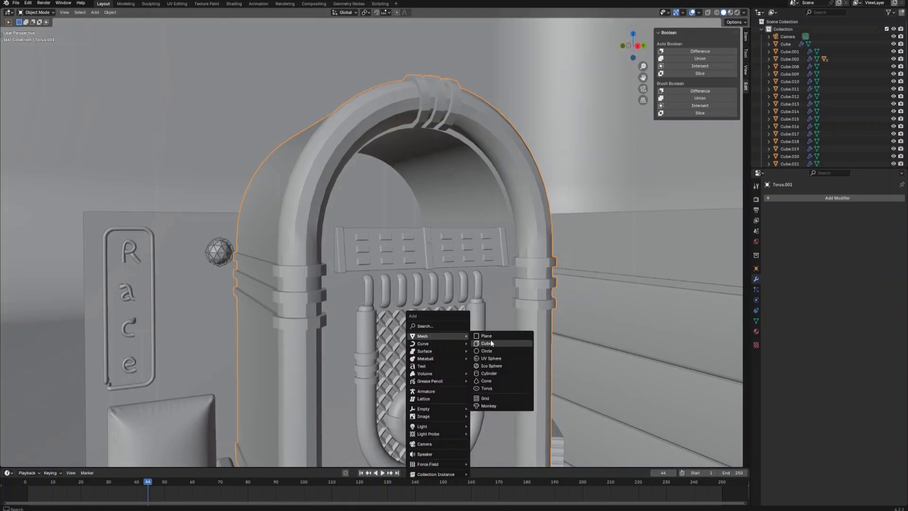
pyautogui.click(491, 343)
pyautogui.scroll(-8, 490, 356)
pyautogui.press('g')
pyautogui.press('z')
pyautogui.click(491, 312)
pyautogui.press('s')
pyautogui.click(470, 311)
pyautogui.press('s')
pyautogui.press('x')
pyautogui.scroll(6, 621, 151)
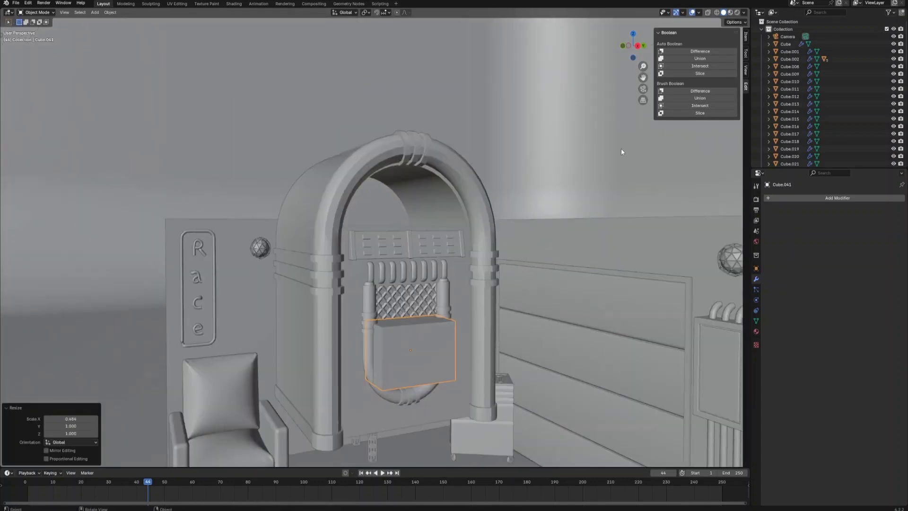
# - Shrink the cube into a small box and place it beside the row of tubes, below the button panel
pyautogui.click(639, 45)
pyautogui.press('g')
pyautogui.click(510, 288)
pyautogui.press('s')
pyautogui.click(365, 279)
pyautogui.press('g')
pyautogui.click(369, 285)
pyautogui.scroll(3, 369, 298)
pyautogui.moveTo(370, 303); pyautogui.dragTo(410, 314, button='middle')
pyautogui.scroll(1, 408, 333)
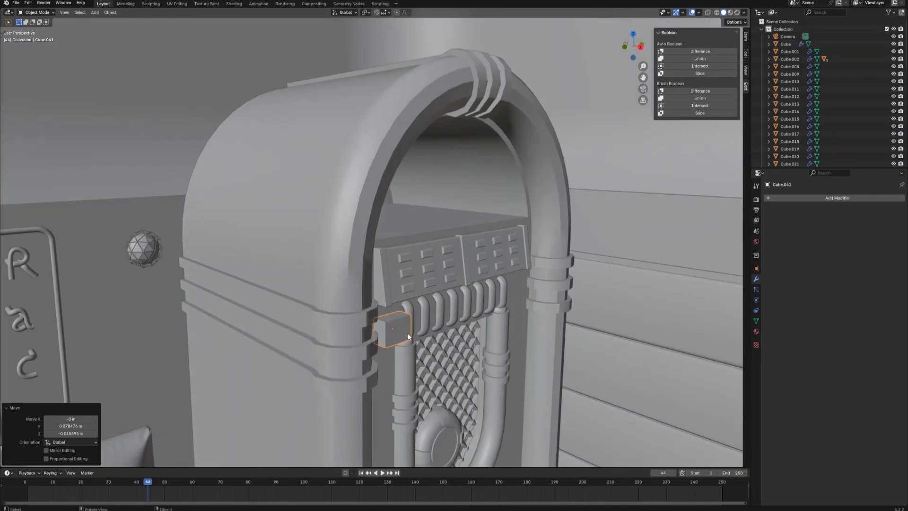
# - Inset the small box's front face and extrude the inner face
pyautogui.press('Tab')
pyautogui.click(408, 333)
pyautogui.press('i')
pyautogui.click(472, 346)
pyautogui.press('e')
pyautogui.click(466, 344)
pyautogui.press('Tab')
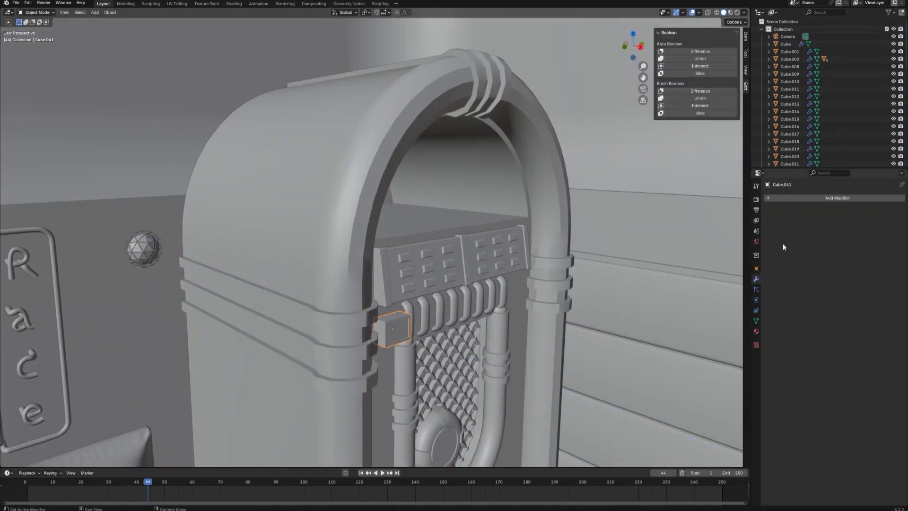
# - Add a 10-segment Bevel modifier to the small box and move it about -0.09 m along X
pyautogui.click(808, 197)
pyautogui.moveTo(791, 197)
pyautogui.click(846, 205)
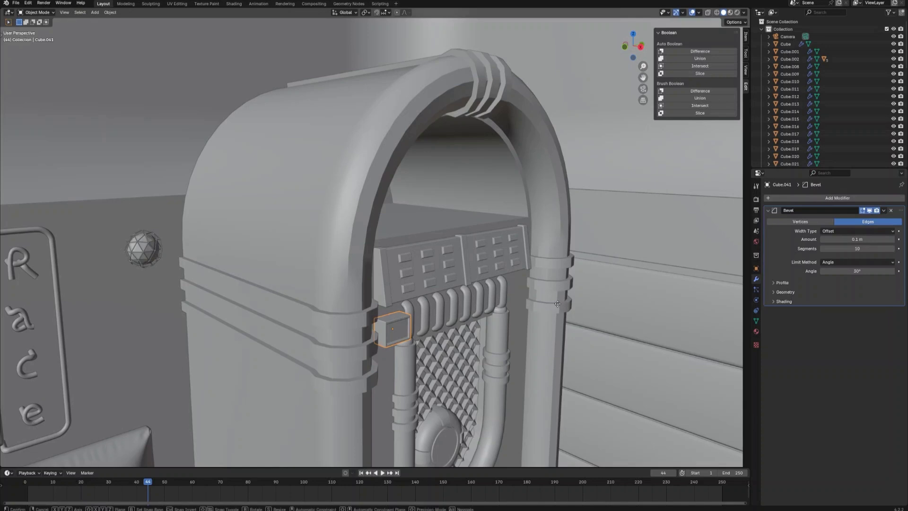
pyautogui.press('x')
pyautogui.click(460, 287)
# - Duplicate the small box along Y to the other side of the row of tubes
pyautogui.press('KP_3')
pyautogui.hotkey('shift', 'd')
pyautogui.press('y')
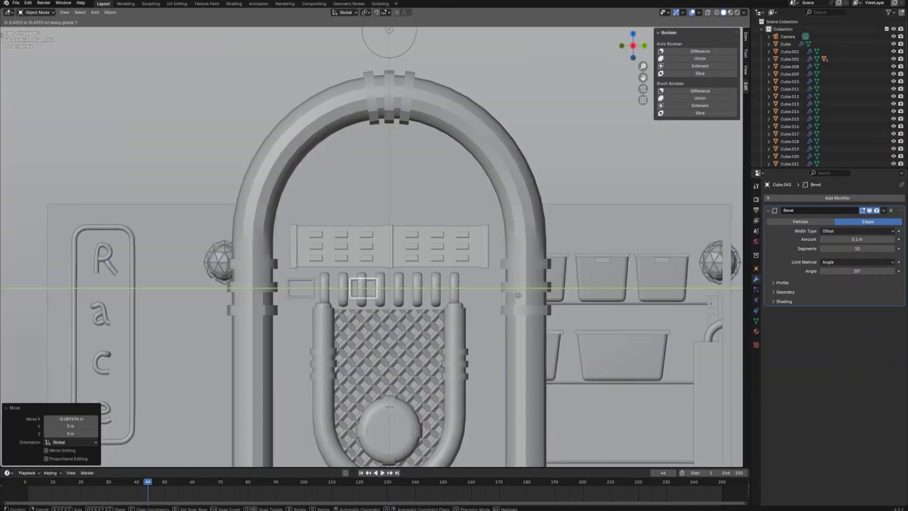
pyautogui.click(657, 312)
pyautogui.moveTo(521, 311)
pyautogui.mouseDown(button='middle')
pyautogui.moveTo(508, 294)
pyautogui.moveTo(515, 308)
pyautogui.mouseUp(button='middle')
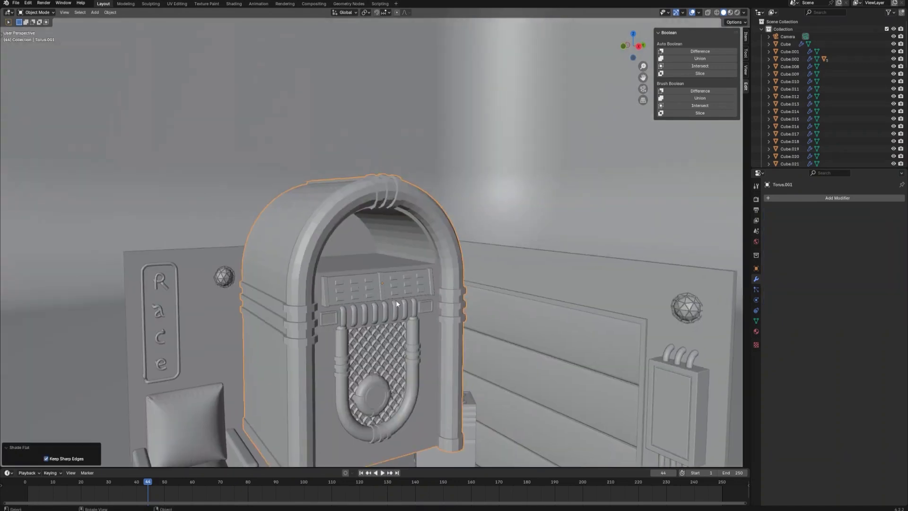
# - Add a cylinder sized as a thin disc and raise it along Z above the button panel
pyautogui.hotkey('shift', 'a')
pyautogui.click(428, 338)
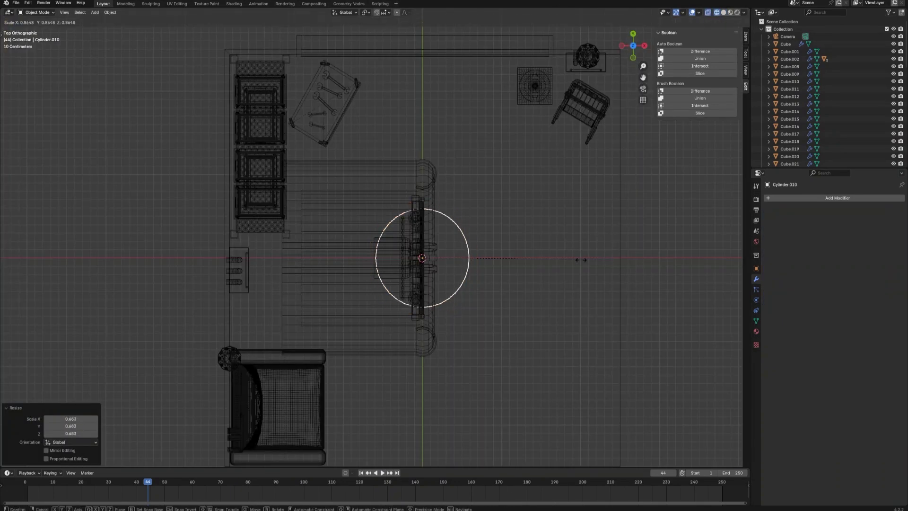
pyautogui.press('KP_3')
pyautogui.hotkey('shift', 'z')
pyautogui.press('g')
pyautogui.press('z')
pyautogui.click(475, 237)
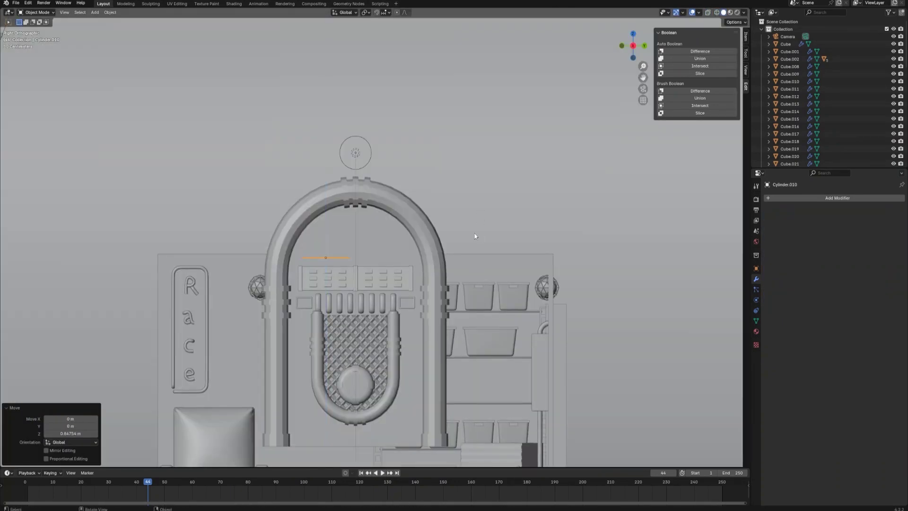
# - Move the disc along X inside the cabinet opening and lower it about 0.04 m along Z
pyautogui.moveTo(475, 234); pyautogui.dragTo(473, 249, button='middle')
pyautogui.scroll(3, 473, 250)
pyautogui.press('g')
pyautogui.press('x')
pyautogui.click(495, 263)
pyautogui.press('KP_3')
pyautogui.hotkey('shift', 'z')
pyautogui.press('g')
pyautogui.press('z')
pyautogui.click(603, 242)
# - Add an Array modifier to the disc to build a vertical stack of records
pyautogui.click(781, 203)
pyautogui.moveTo(761, 189)
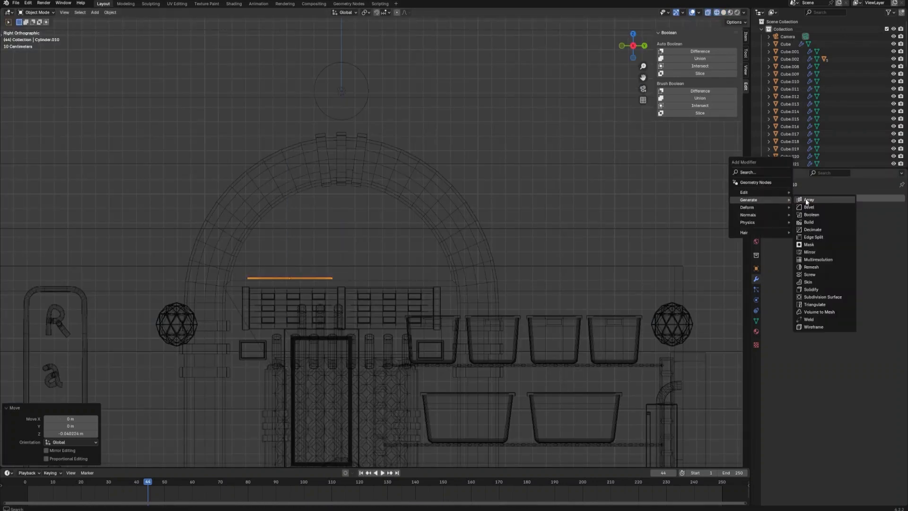
pyautogui.click(814, 201)
pyautogui.click(889, 232)
# - Duplicate the record stack along Y and remove the copy's Array modifier to leave a single disc
pyautogui.hotkey('shift', 'd')
pyautogui.press('y')
pyautogui.click(450, 270)
pyautogui.click(891, 211)
pyautogui.moveTo(452, 262); pyautogui.dragTo(499, 296, button='middle')
pyautogui.click(724, 15)
pyautogui.scroll(3, 444, 309)
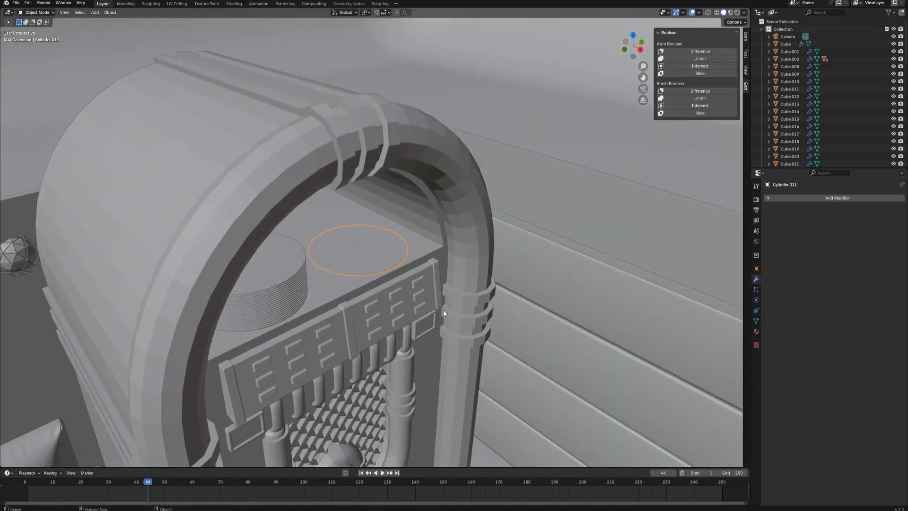
# - Duplicate the single disc straight up along Z
pyautogui.moveTo(444, 310); pyautogui.dragTo(397, 266, button='middle')
pyautogui.hotkey('shift', 'd')
pyautogui.press('z')
pyautogui.click(397, 231)
# - Extrude the lower single disc upward along Z to thicken it into a turntable platter
pyautogui.click(381, 254)
pyautogui.press('Tab')
pyautogui.press('e')
pyautogui.press('z')
pyautogui.click(380, 204)
pyautogui.press('Tab')
# - Move the upper disc along Z so it rests on the platter
pyautogui.click(373, 223)
pyautogui.press('g')
pyautogui.press('z')
pyautogui.click(402, 252)
pyautogui.click(404, 256)
# - Apply auto smooth shading to the turntable disc and the record stack
pyautogui.click(369, 247)
pyautogui.rightClick(369, 248)
pyautogui.click(370, 258)
pyautogui.click(278, 260)
pyautogui.rightClick(278, 259)
pyautogui.click(277, 260)
# - Duplicate the turntable disc, shrink the copy in X and Y only, and place it behind the platter as a small peg
pyautogui.click(364, 244)
pyautogui.press('KP_7')
pyautogui.click(716, 13)
pyautogui.hotkey('shift', 'd')
pyautogui.click(423, 207)
pyautogui.press('s')
pyautogui.hotkey('shift', 'z')
pyautogui.click(307, 280)
pyautogui.press('g')
pyautogui.click(249, 412)
pyautogui.click(724, 13)
# - Duplicate the small peg upward along Z and rotate the copy 90° about Y
pyautogui.moveTo(511, 307); pyautogui.dragTo(444, 234, button='middle')
pyautogui.scroll(4, 440, 235)
pyautogui.hotkey('shift', 'd')
pyautogui.press('z')
pyautogui.click(361, 236)
pyautogui.write('ry90')
pyautogui.press('Return')
# - Stretch the rotated copy along X and thin it to about 0.1 in Y and Z to form a slender arm
pyautogui.press('s')
pyautogui.press('x')
pyautogui.click(570, 280)
pyautogui.press('s')
pyautogui.hotkey('shift', 'x')
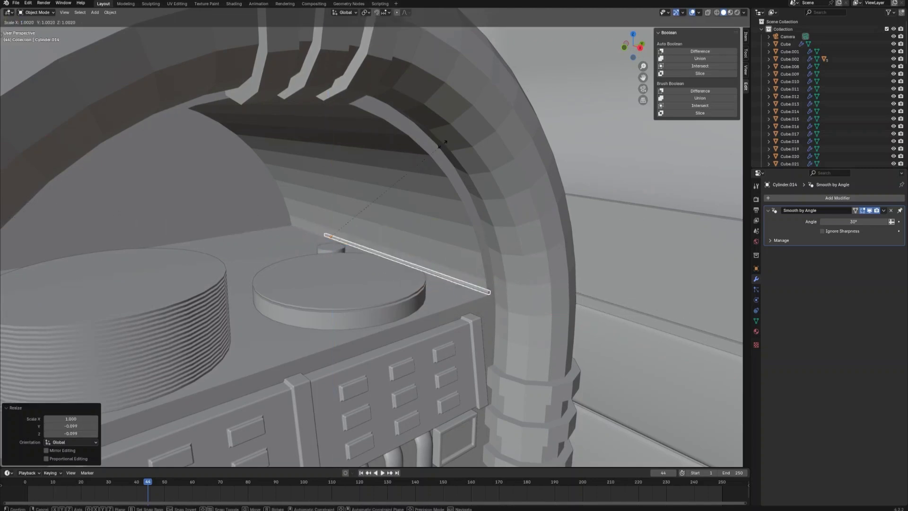
pyautogui.click(340, 249)
# - Apply the scale of the turntable arm and cut one edge loop near each of its two ends
pyautogui.hotkey('ctrl', 'a')
pyautogui.click(422, 215)
pyautogui.press('Tab')
pyautogui.moveTo(401, 245); pyautogui.dragTo(411, 250, button='middle')
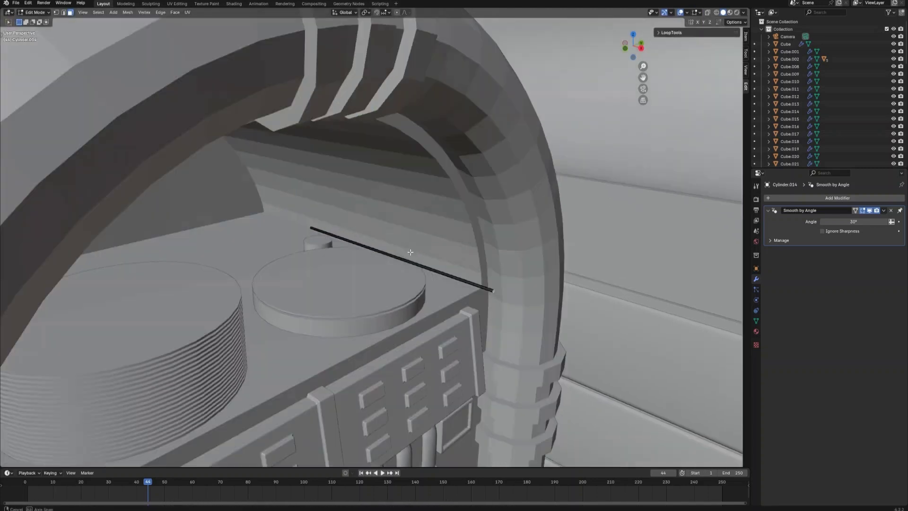
pyautogui.hotkey('ctrl', 'r')
pyautogui.click(417, 260)
pyautogui.click(500, 307)
pyautogui.hotkey('ctrl', 'r')
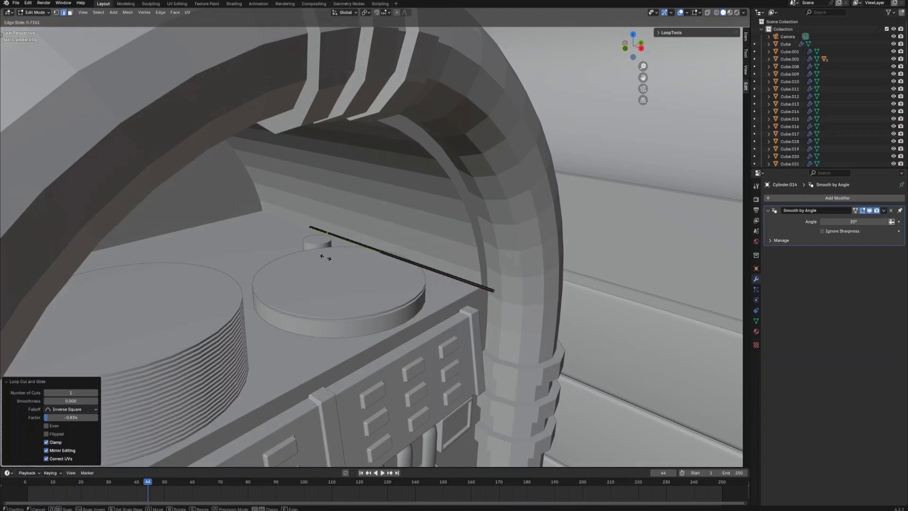
pyautogui.click(326, 257)
# - Fatten the face bands at both ends of the turntable arm outward to form thicker end pieces
pyautogui.scroll(5, 313, 264)
pyautogui.press('3')
pyautogui.moveTo(304, 245); pyautogui.dragTo(194, 244, button='middle')
pyautogui.scroll(1, 327, 253)
pyautogui.keyDown('alt'); pyautogui.click(268, 248); pyautogui.keyUp('alt')
pyautogui.scroll(-4, 268, 248)
pyautogui.keyDown('alt'); pyautogui.keyDown('shift'); pyautogui.click(514, 313); pyautogui.keyUp('shift'); pyautogui.keyUp('alt')
pyautogui.hotkey('alt', 's')
pyautogui.click(481, 298)
pyautogui.press('2')
pyautogui.click(586, 342)
pyautogui.moveTo(586, 341); pyautogui.dragTo(566, 328, button='middle')
pyautogui.scroll(1, 567, 335)
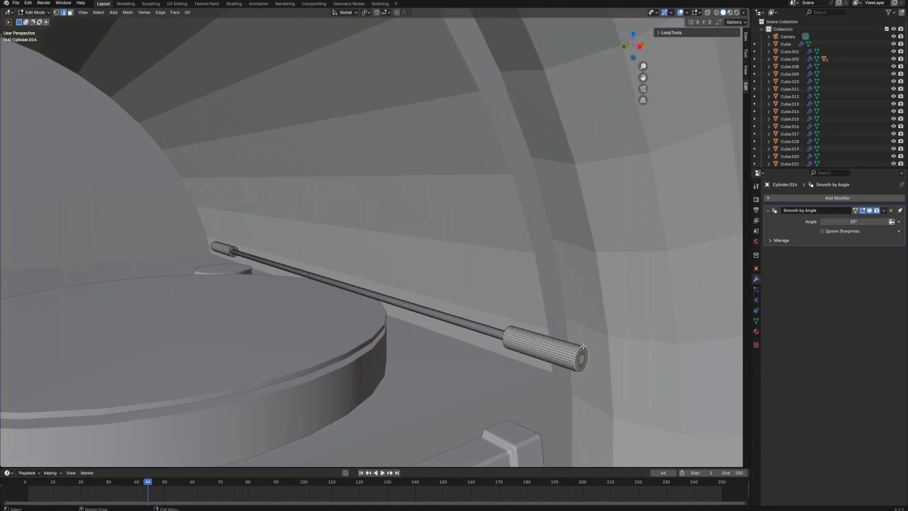
pyautogui.click(583, 351)
pyautogui.press('Tab')
# - Shift the arm's whole mesh along X so its rear end piece is centred over the small peg
pyautogui.moveTo(513, 338); pyautogui.dragTo(471, 338, button='middle')
pyautogui.press('Tab')
pyautogui.hotkey('shift', 'z')
pyautogui.press('a')
pyautogui.press('KP_7')
pyautogui.press('g')
pyautogui.press('x')
pyautogui.click(350, 213)
pyautogui.press('Tab')
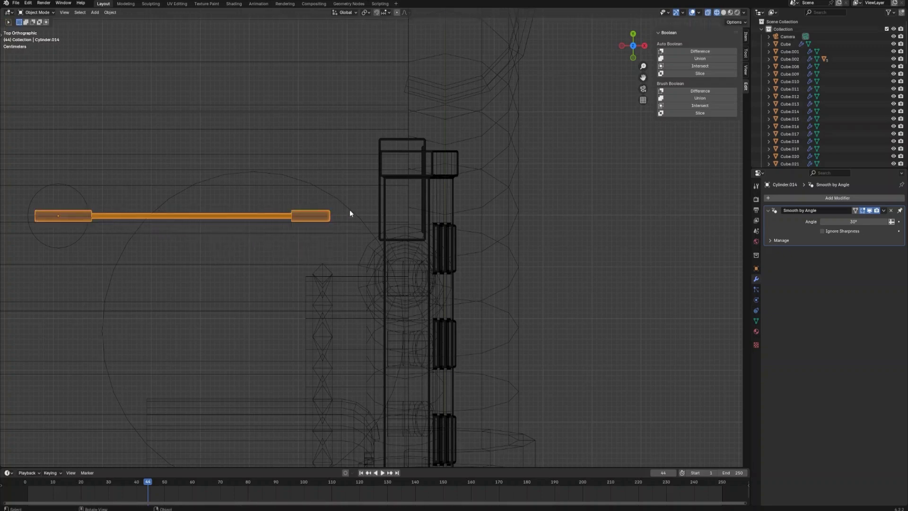
# - Return to solid shading and lower the turntable arm along Z onto the small peg
pyautogui.click(724, 13)
pyautogui.moveTo(501, 227); pyautogui.dragTo(395, 127, button='middle')
pyautogui.press('g')
pyautogui.press('z')
pyautogui.click(393, 237)
# - Select the jukebox's records, turntable, panels, tubes and grille, and parent them to its arched body
pyautogui.click(394, 243)
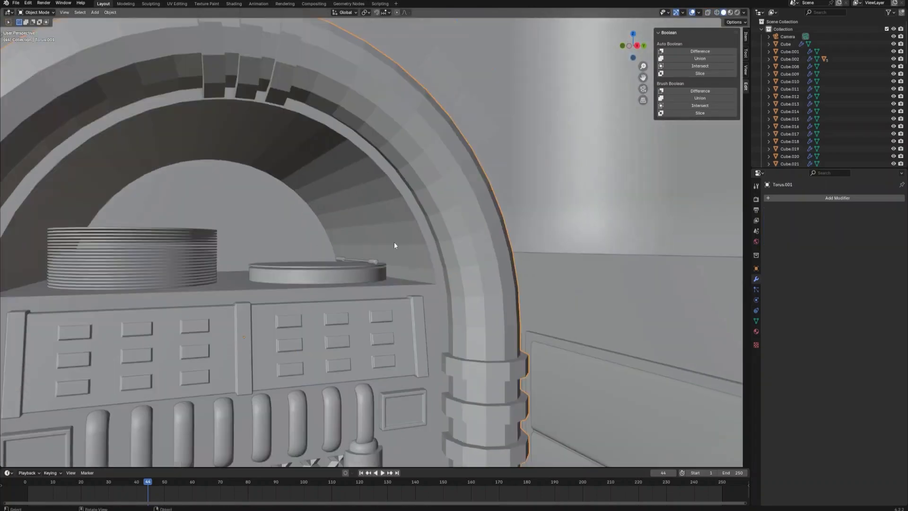
pyautogui.scroll(-6, 394, 242)
pyautogui.keyDown('shift'); pyautogui.click(364, 248); pyautogui.keyUp('shift')
pyautogui.keyDown('shift'); pyautogui.click(316, 247); pyautogui.keyUp('shift')
pyautogui.keyDown('shift'); pyautogui.click(330, 265); pyautogui.keyUp('shift')
pyautogui.keyDown('shift'); pyautogui.click(337, 288); pyautogui.keyUp('shift')
pyautogui.keyDown('shift'); pyautogui.click(300, 291); pyautogui.keyUp('shift')
pyautogui.keyDown('shift'); pyautogui.click(380, 283); pyautogui.keyUp('shift')
pyautogui.scroll(2, 378, 287)
pyautogui.keyDown('shift'); pyautogui.click(371, 315); pyautogui.keyUp('shift')
pyautogui.keyDown('shift'); pyautogui.click(347, 334); pyautogui.keyUp('shift')
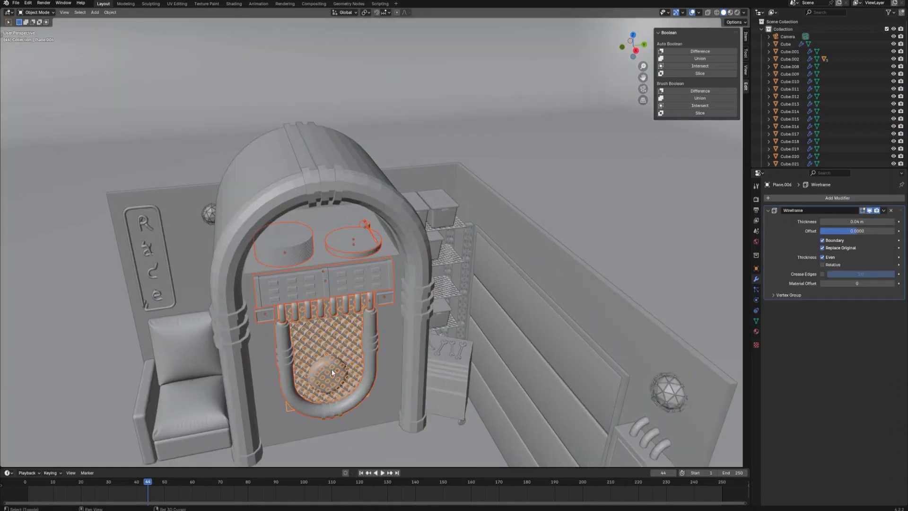
pyautogui.keyDown('shift'); pyautogui.click(268, 401); pyautogui.keyUp('shift')
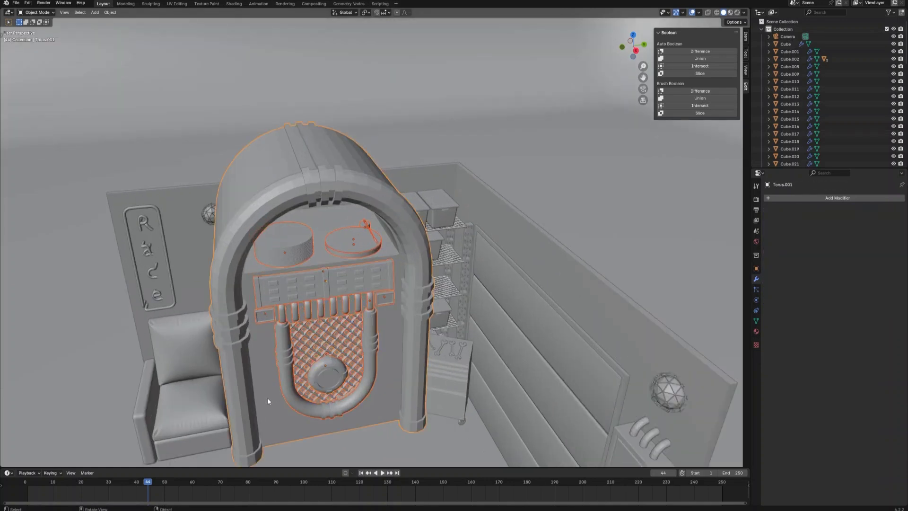
pyautogui.hotkey('ctrl', 'p')
pyautogui.click(269, 397)
# - Scale the whole jukebox down and set it on the floor between the armchair and the shelf
pyautogui.click(413, 277)
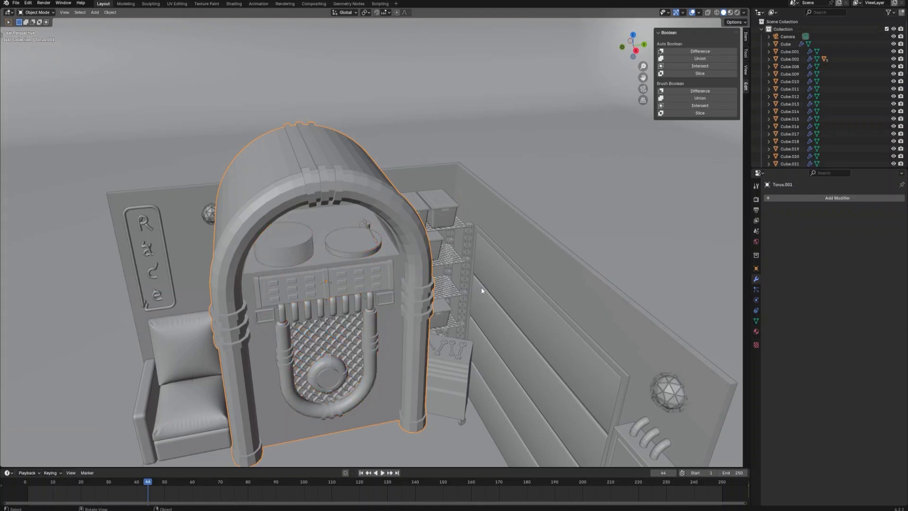
pyautogui.press('s')
pyautogui.click(402, 283)
pyautogui.press('KP_3')
pyautogui.press('s')
pyautogui.click(533, 206)
pyautogui.press('g')
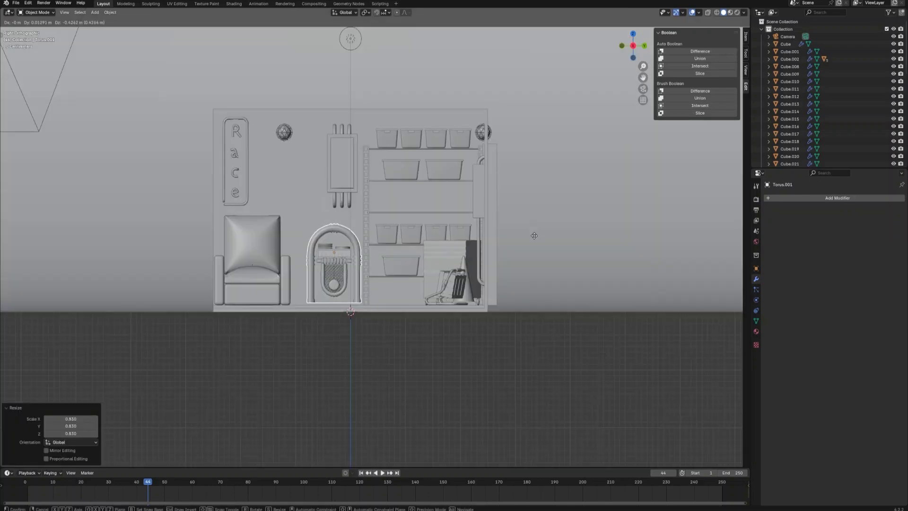
pyautogui.click(534, 249)
# - Move the jukebox about 1.5 m in negative X against the wall and look at the room through the camera
pyautogui.press('KP_7')
pyautogui.press('g')
pyautogui.press('x')
pyautogui.click(444, 206)
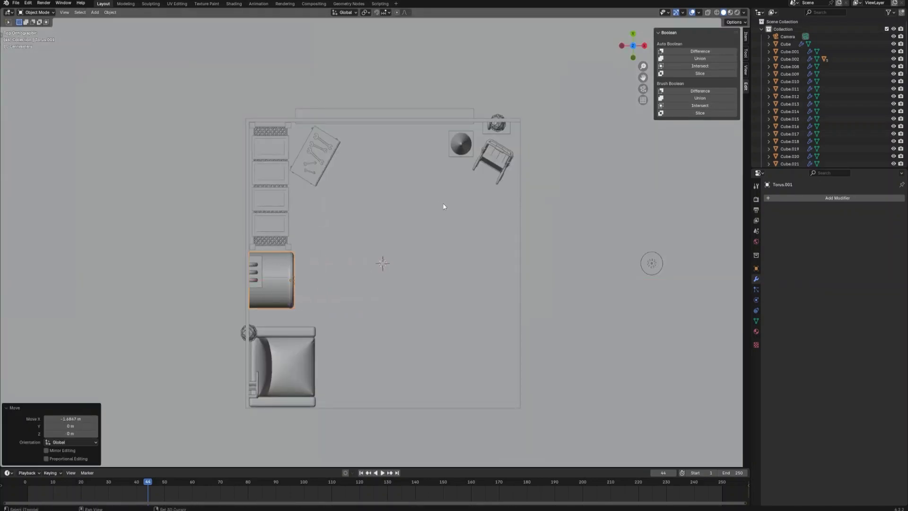
pyautogui.click(545, 275)
pyautogui.scroll(-1, 546, 276)
pyautogui.moveTo(546, 279); pyautogui.dragTo(492, 221, button='middle')
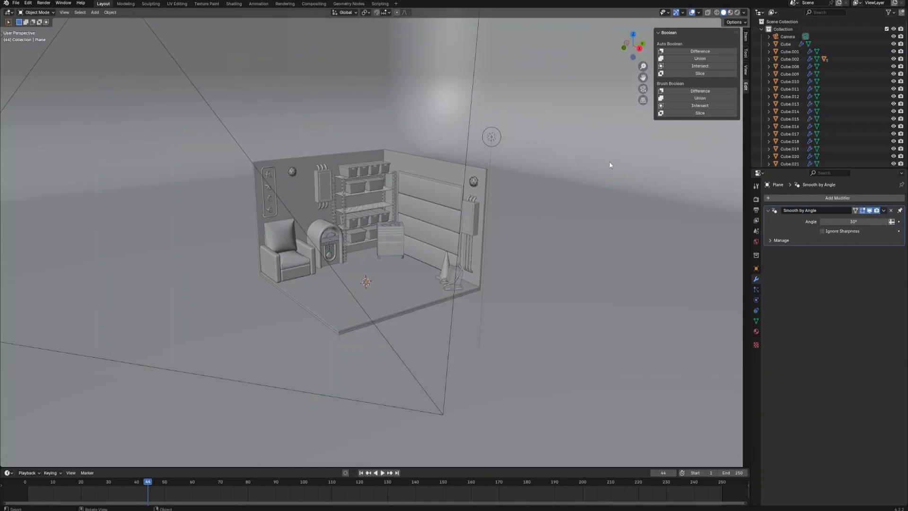
pyautogui.click(644, 89)
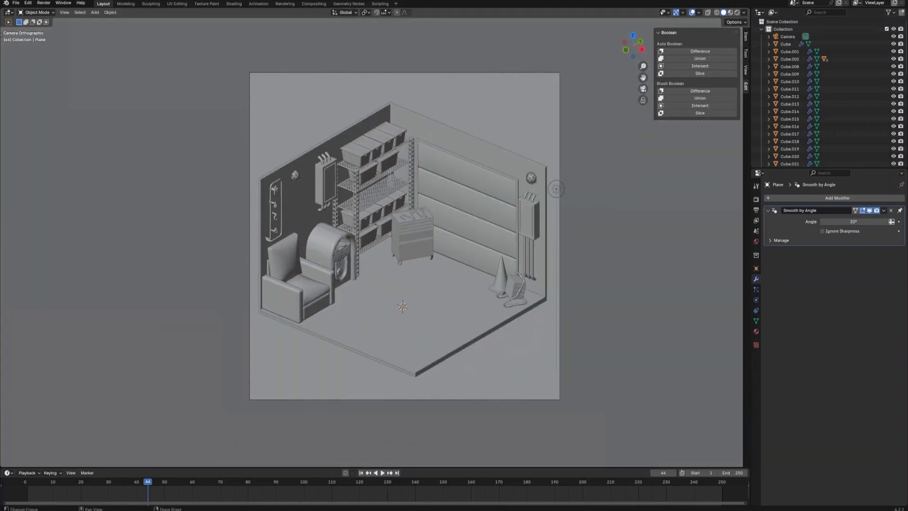
# - Add a cylinder, raise it above the floor and scale it to about 1.03 × 1.03 × 1.45 m
pyautogui.hotkey('shift', 'a')
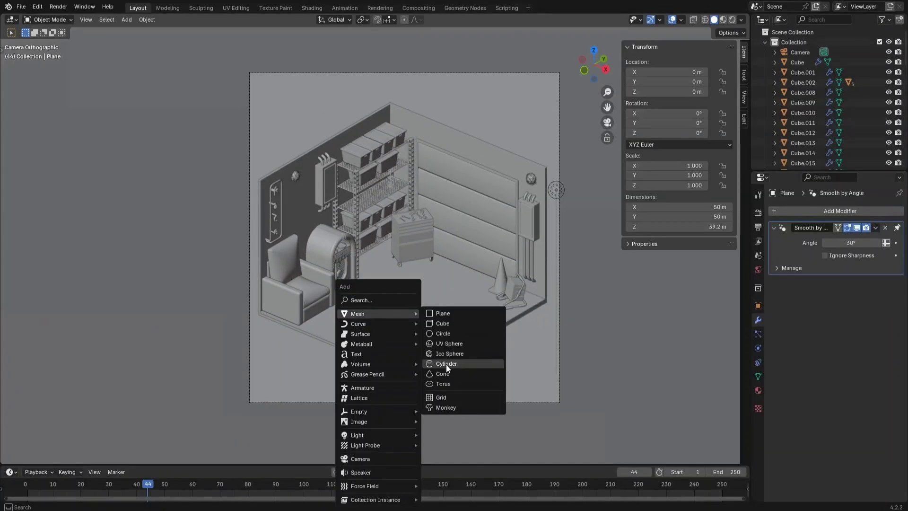
pyautogui.click(447, 364)
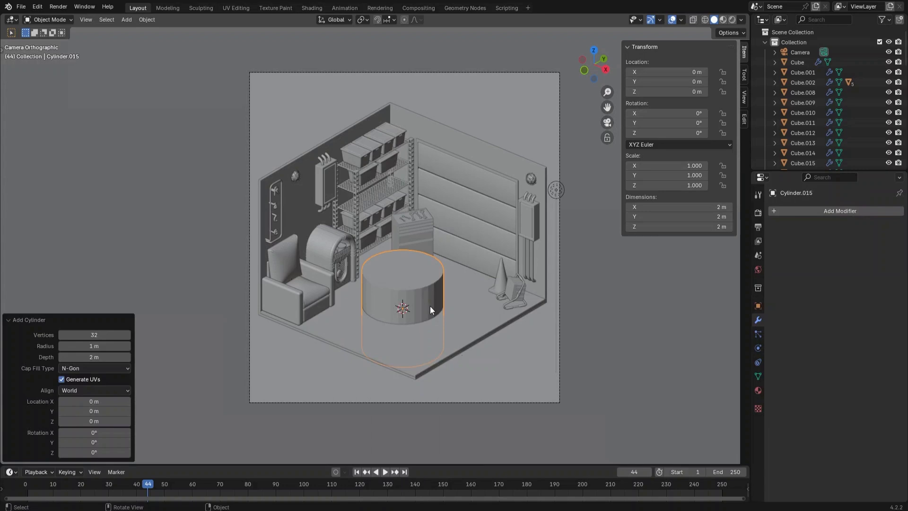
pyautogui.press('g')
pyautogui.press('z')
pyautogui.click(430, 245)
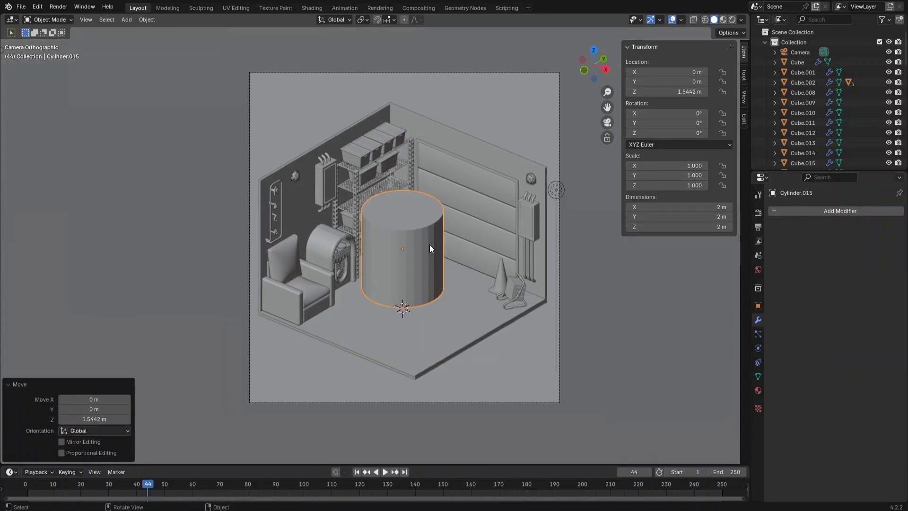
pyautogui.press('s')
pyautogui.click(575, 311)
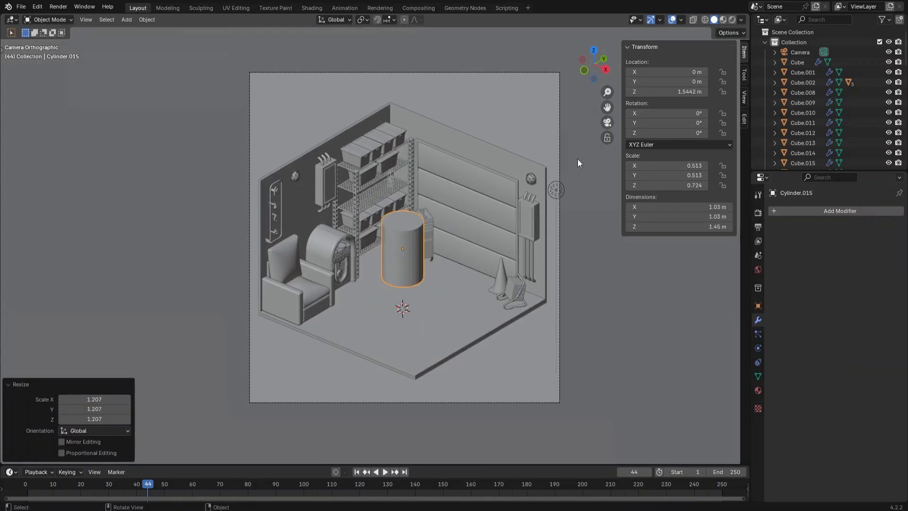
# - Move the cylinder to the open front corner of the floor and apply auto smooth shading
pyautogui.click(594, 51)
pyautogui.press('g')
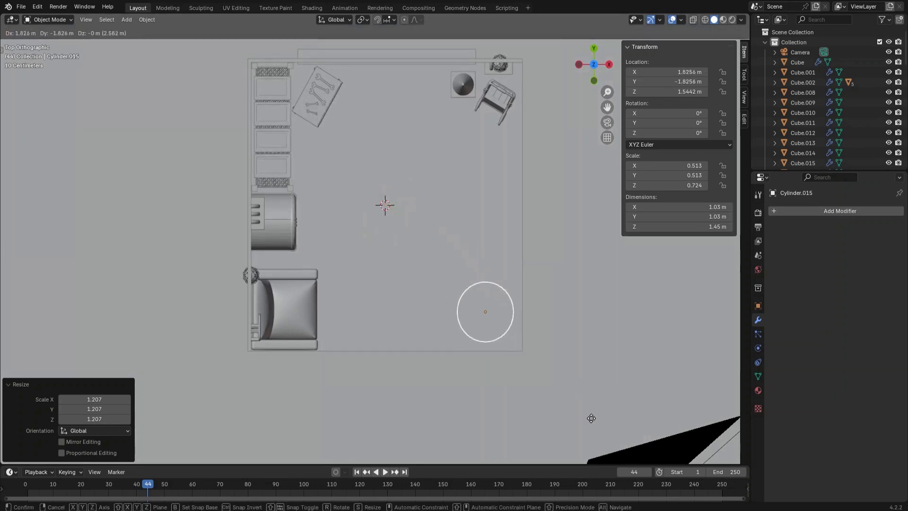
pyautogui.click(596, 422)
pyautogui.moveTo(595, 399); pyautogui.dragTo(444, 283, button='middle')
pyautogui.rightClick(441, 244)
pyautogui.click(441, 243)
# - Add two evenly spaced loop cuts around the cylinder and bevel them 0.015 m into narrow bands
pyautogui.press('Tab')
pyautogui.hotkey('ctrl', 'r')
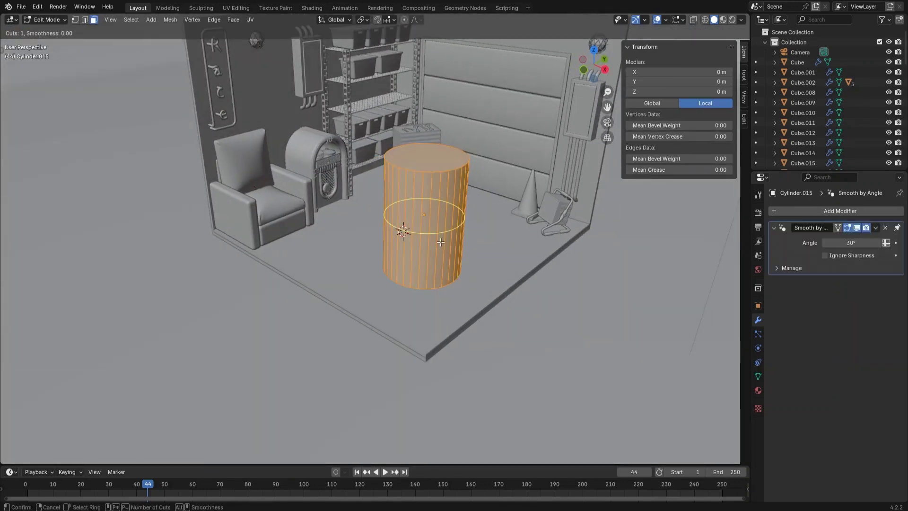
pyautogui.scroll(1, 443, 225)
pyautogui.click(443, 224)
pyautogui.rightClick(442, 225)
pyautogui.hotkey('ctrl', 'b')
pyautogui.click(454, 234)
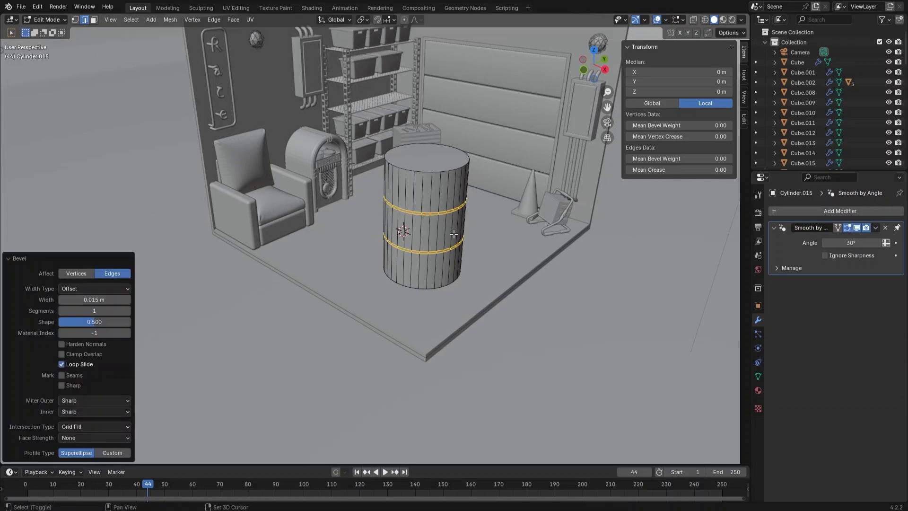
# - Add one loop cut just below the cylinder's upper rim and one just above its lower rim
pyautogui.press('g')
pyautogui.press('g')
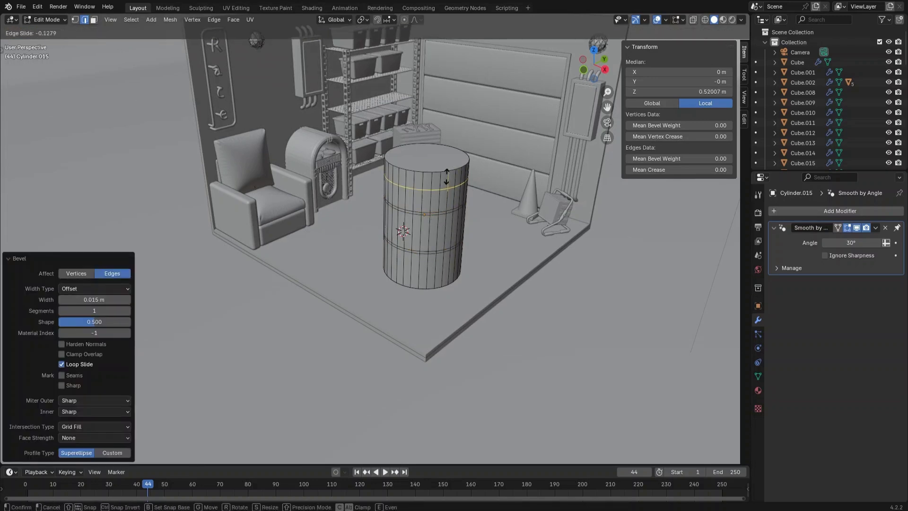
pyautogui.click(458, 93)
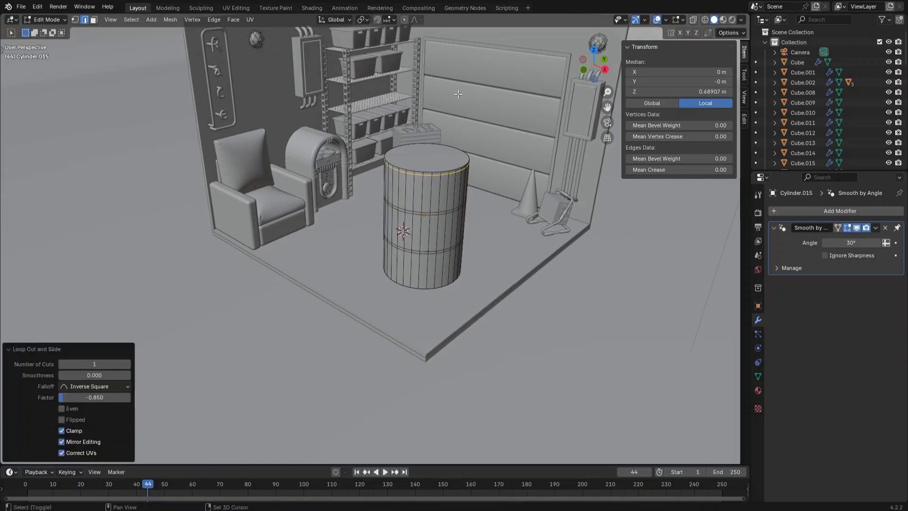
pyautogui.hotkey('ctrl', 'r')
pyautogui.click(433, 272)
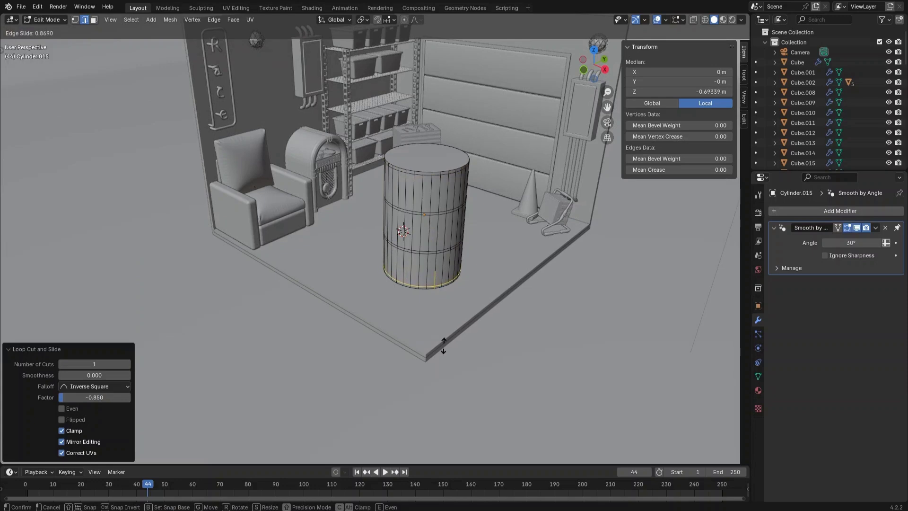
pyautogui.click(444, 346)
# - Extrude the four narrow face bands around the cylinder outward about 0.016 m with even offset to form barrel ribs
pyautogui.scroll(6, 420, 328)
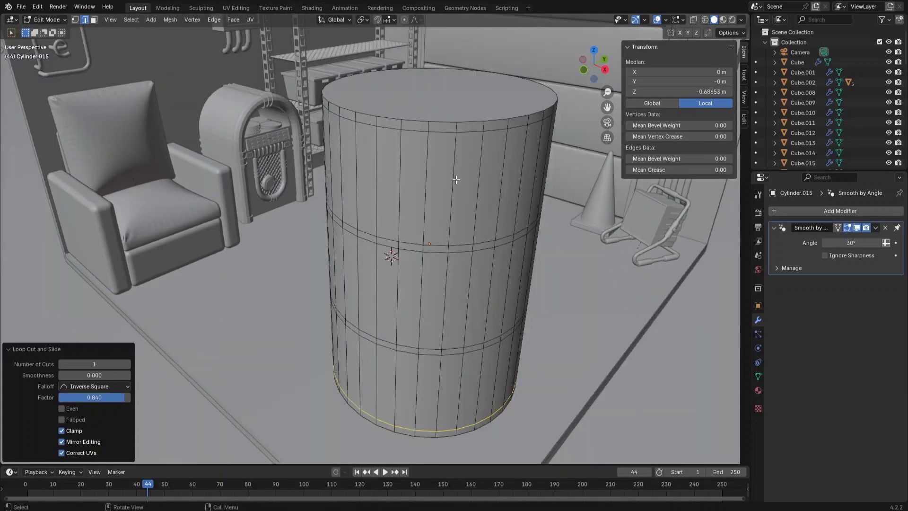
pyautogui.hotkey('alt', 'a')
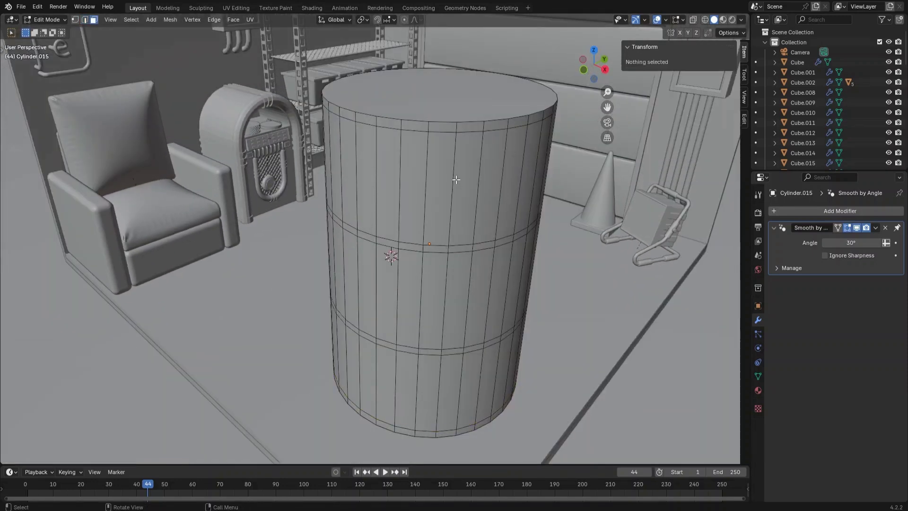
pyautogui.keyDown('alt'); pyautogui.click(430, 129); pyautogui.keyUp('alt')
pyautogui.keyDown('alt'); pyautogui.keyDown('shift'); pyautogui.click(424, 249); pyautogui.keyUp('shift'); pyautogui.keyUp('alt')
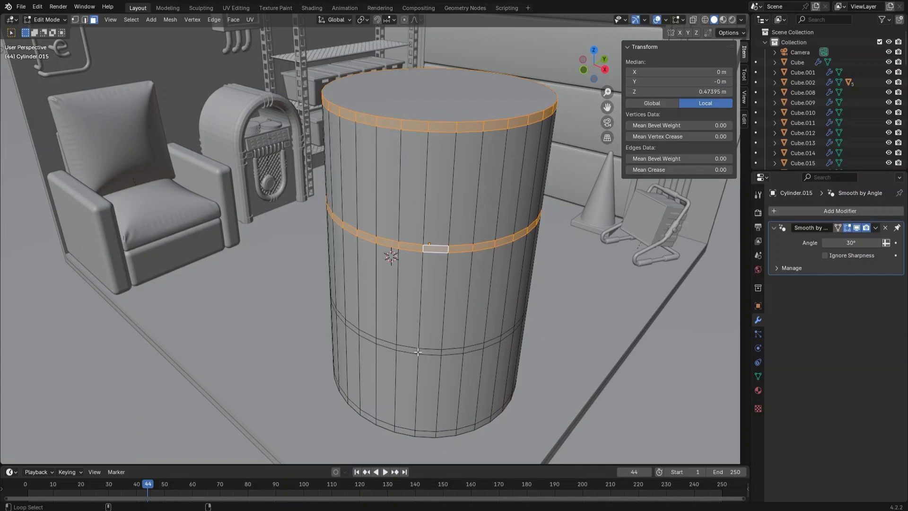
pyautogui.keyDown('alt'); pyautogui.keyDown('shift'); pyautogui.click(417, 352); pyautogui.keyUp('shift'); pyautogui.keyUp('alt')
pyautogui.keyDown('alt'); pyautogui.keyDown('shift'); pyautogui.click(414, 434); pyautogui.keyUp('shift'); pyautogui.keyUp('alt')
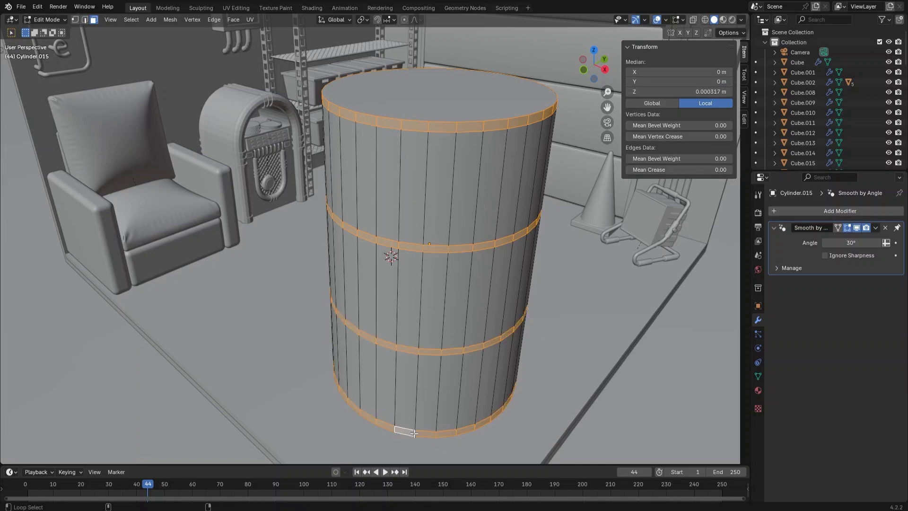
pyautogui.rightClick(476, 276)
pyautogui.click(471, 307)
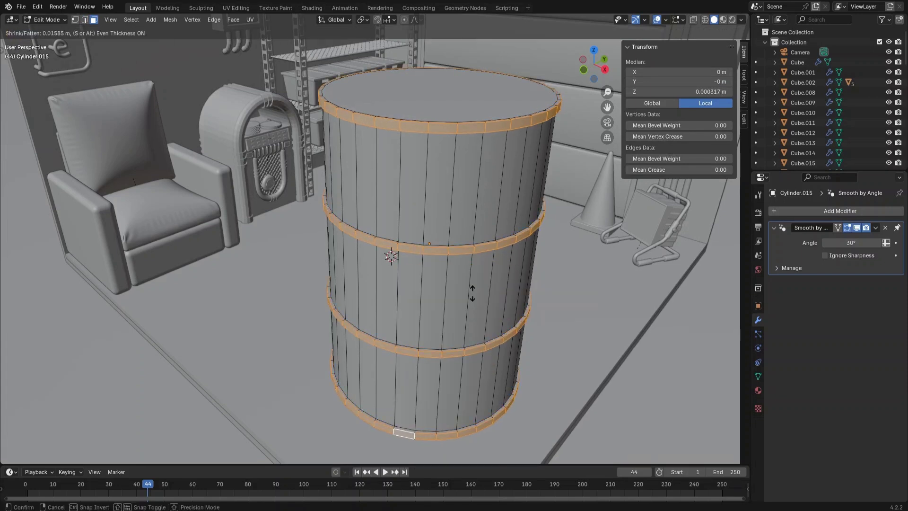
pyautogui.click(472, 293)
# - Add a Subdivision Surface modifier to the barrel with viewport level 2 and return to Object Mode
pyautogui.click(807, 213)
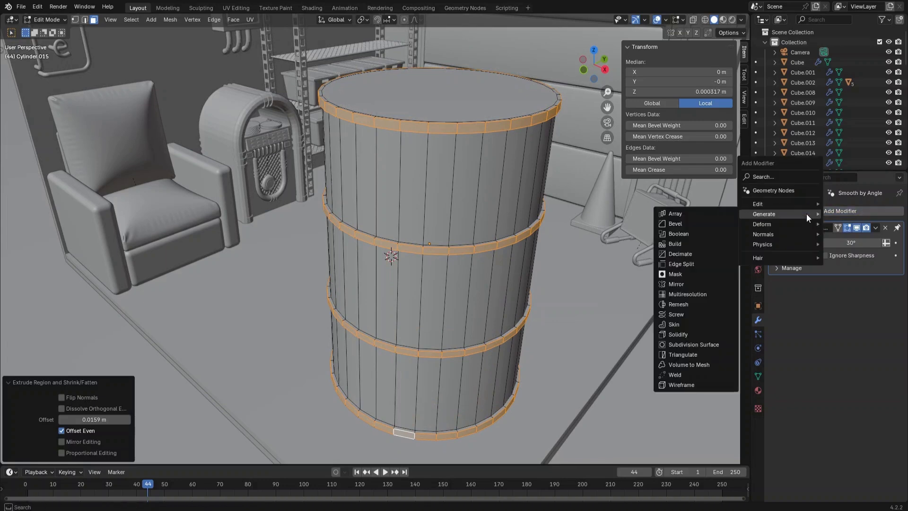
pyautogui.click(714, 345)
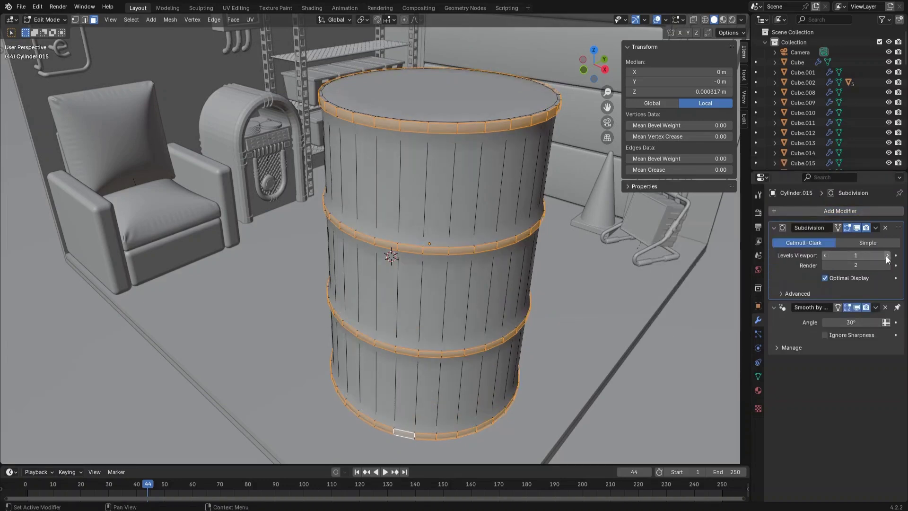
pyautogui.press('Tab')
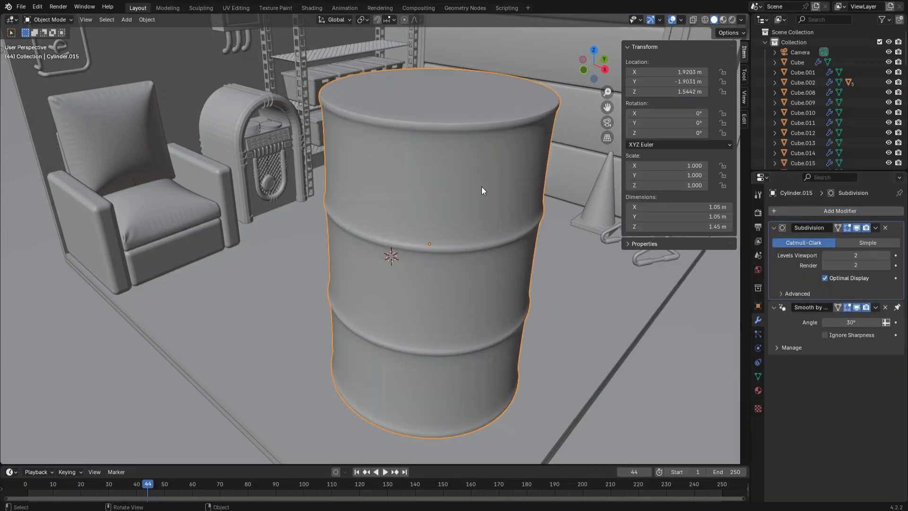
# - Lower the barrel about 0.71 m along Z so it stands on the floor
pyautogui.click(605, 69)
pyautogui.scroll(-2, 410, 271)
pyautogui.press('g')
pyautogui.press('z')
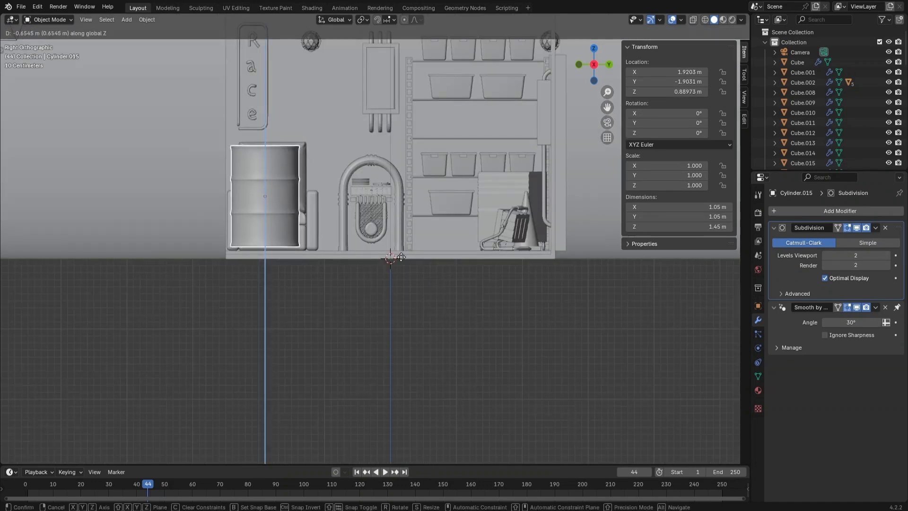
pyautogui.click(399, 293)
# - Duplicate the barrel and place the copy about 1.14 m along Y, next to the original
pyautogui.press('KP_7')
pyautogui.keyDown('shift'); pyautogui.moveTo(400, 293); pyautogui.dragTo(501, 209, button='middle'); pyautogui.keyUp('shift')
pyautogui.scroll(-1, 501, 209)
pyautogui.hotkey('shift', 'd')
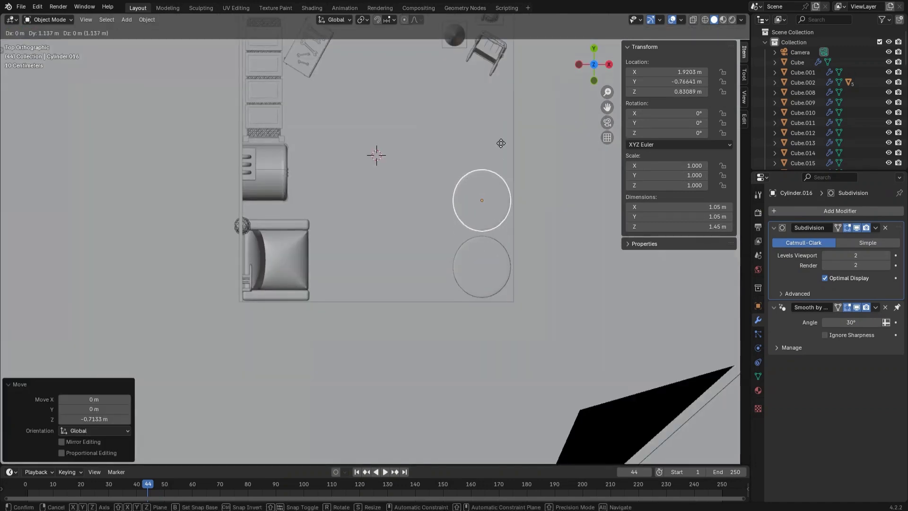
pyautogui.click(498, 143)
# - Delete the top cap face of the duplicated barrel to leave it open
pyautogui.moveTo(498, 144); pyautogui.dragTo(487, 246, button='middle')
pyautogui.press('Tab')
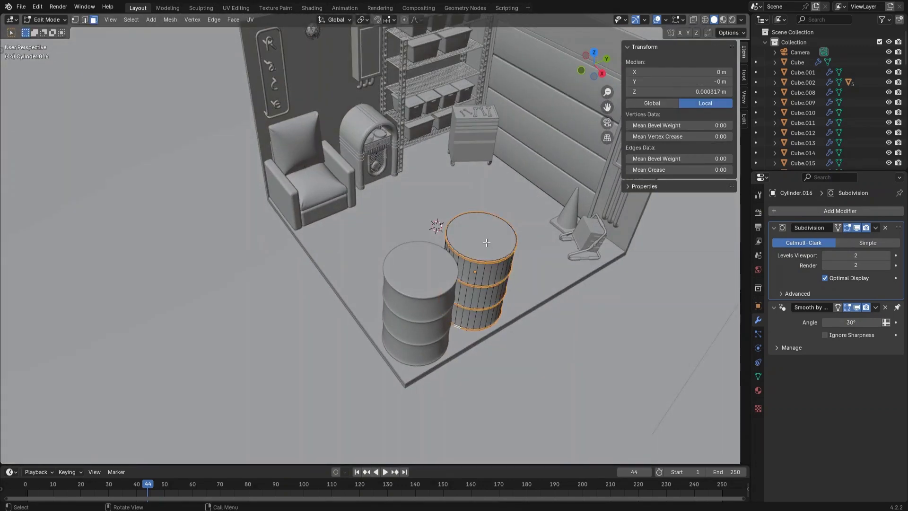
pyautogui.click(488, 245)
pyautogui.press('x')
pyautogui.click(485, 230)
pyautogui.moveTo(501, 278); pyautogui.dragTo(490, 266, button='middle')
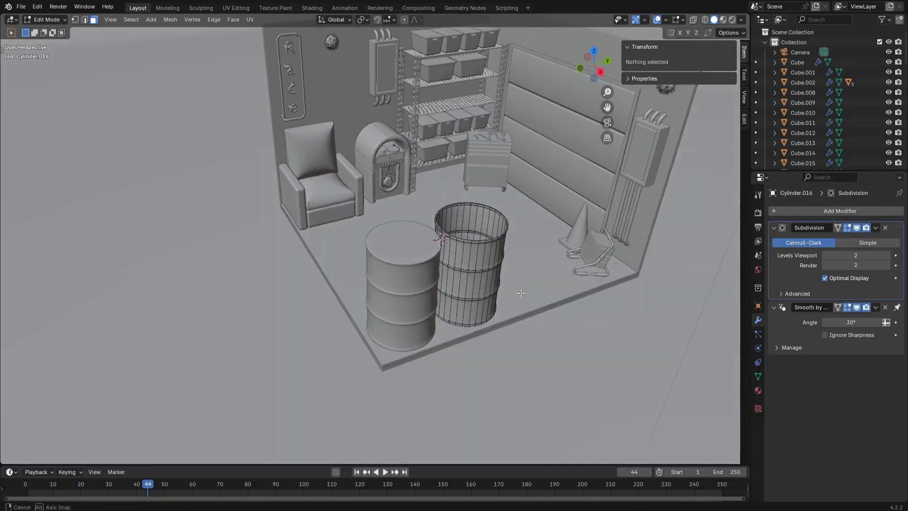
pyautogui.press('Tab')
pyautogui.click(526, 349)
pyautogui.moveTo(526, 349); pyautogui.dragTo(516, 342, button='middle')
# - Examine the closed barrel's mesh and top cap up close, including its shape without viewport subdivision
pyautogui.click(395, 246)
pyautogui.press('Tab')
pyautogui.press('KP_Decimal')
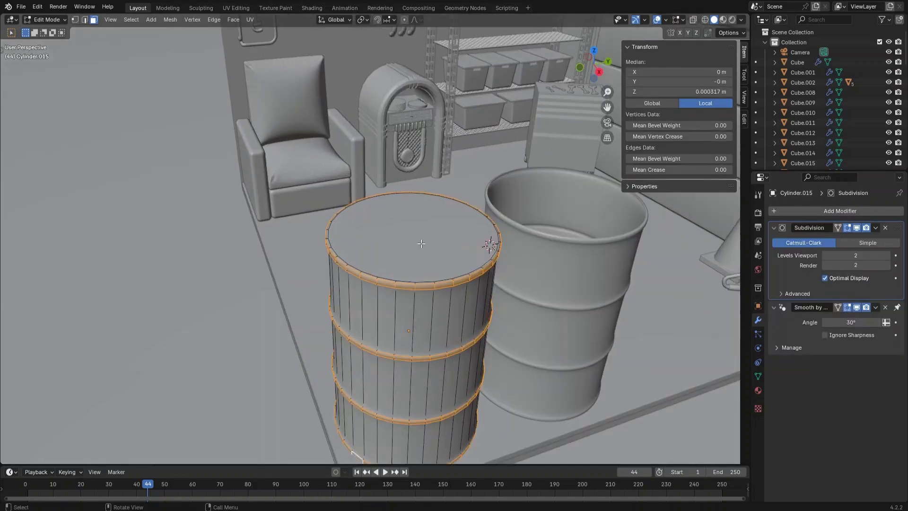
pyautogui.press('Tab')
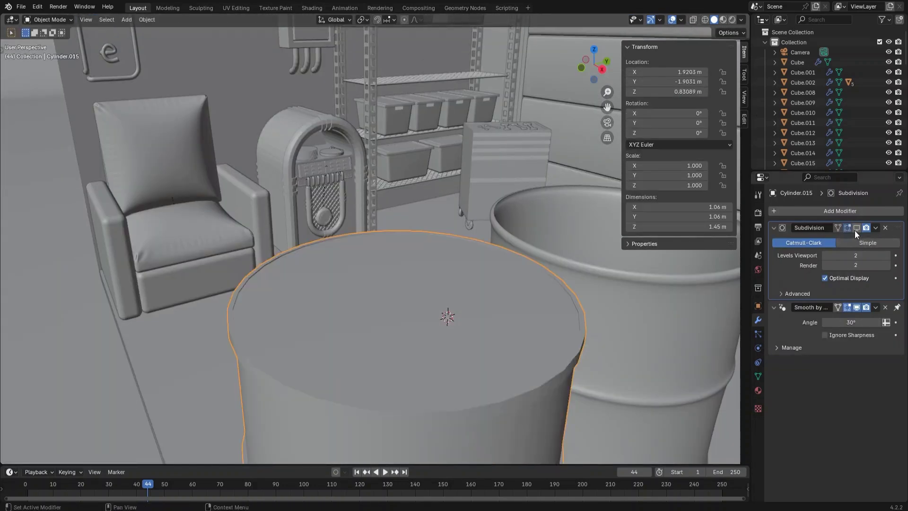
pyautogui.scroll(-5, 524, 348)
pyautogui.click(523, 348)
pyautogui.scroll(-5, 516, 348)
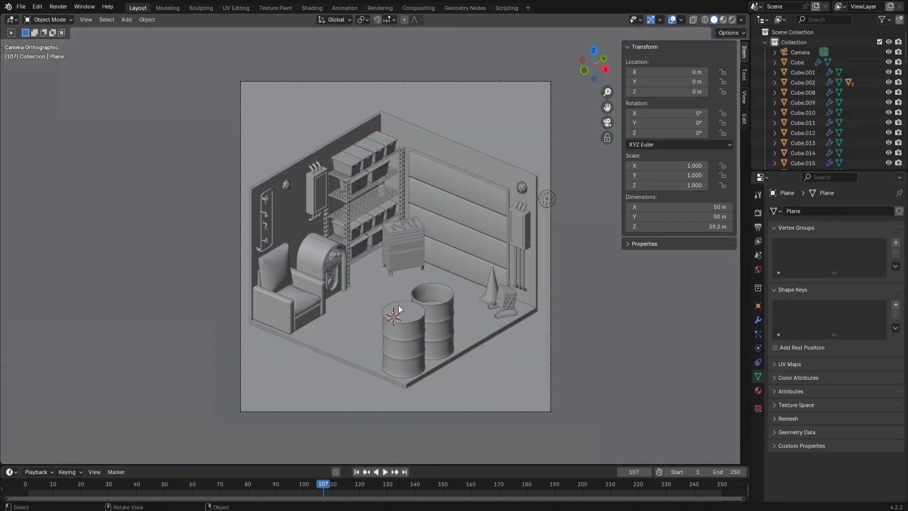
# - Bring the motorcycle, guitar and lantern back into the garage scene
pyautogui.hotkey('ctrl', 'z')
pyautogui.hotkey('ctrl', 'z')
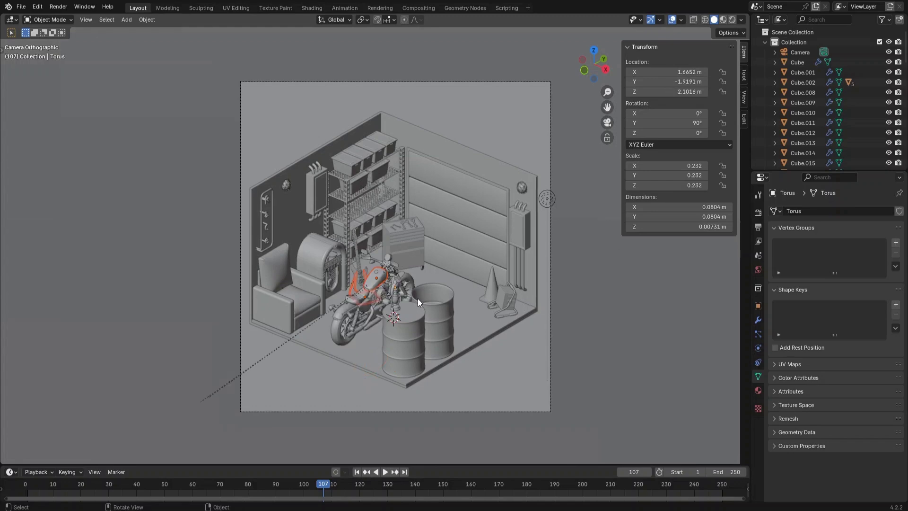
# - Duplicate all parts of the lantern on the barrel and lower the copy about 1.44 m along Z to stand on the floor
pyautogui.scroll(2, 418, 301)
pyautogui.keyDown('shift'); pyautogui.moveTo(420, 307); pyautogui.dragTo(466, 276, button='middle'); pyautogui.keyUp('shift')
pyautogui.scroll(6, 467, 274)
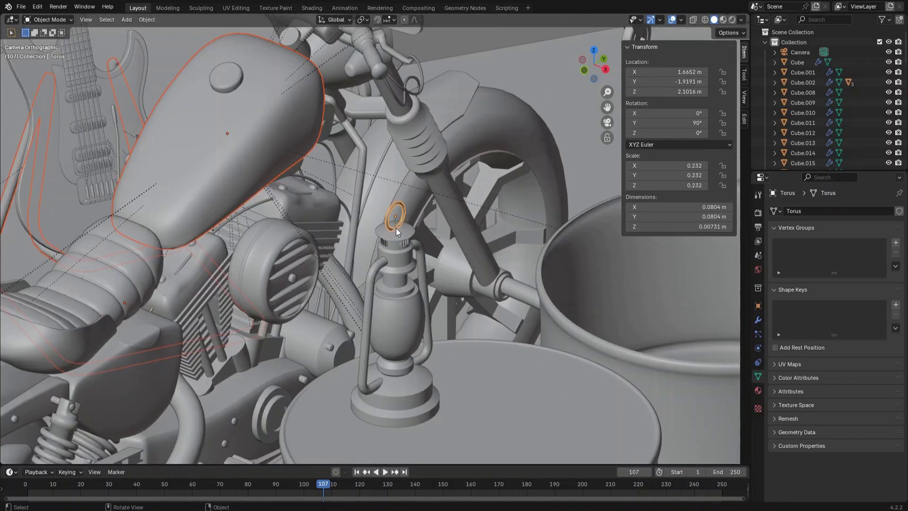
pyautogui.keyDown('shift'); pyautogui.click(399, 226); pyautogui.keyUp('shift')
pyautogui.keyDown('shift'); pyautogui.click(421, 256); pyautogui.keyUp('shift')
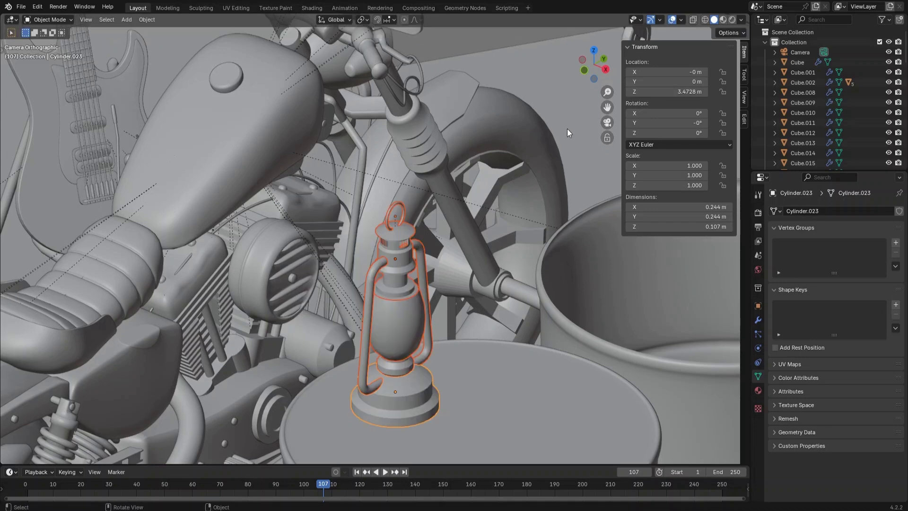
pyautogui.click(594, 51)
pyautogui.hotkey('shift', 'd')
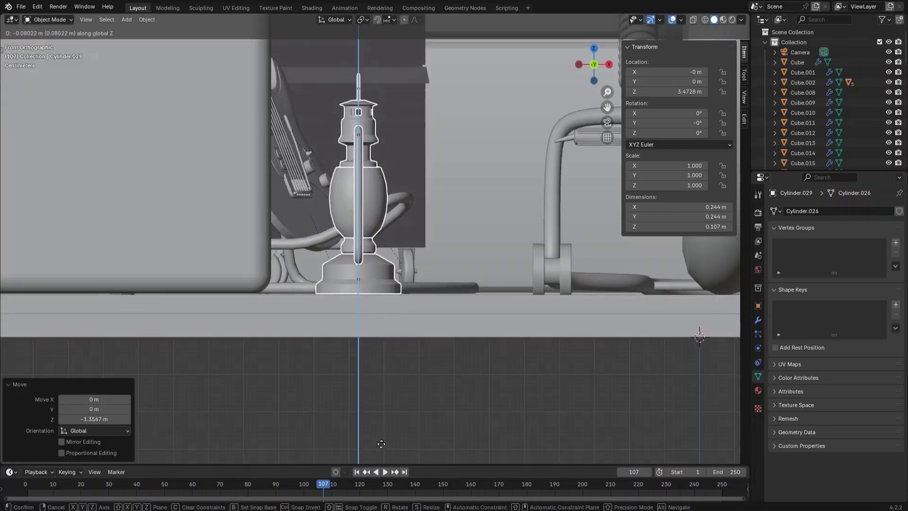
pyautogui.click(381, 443)
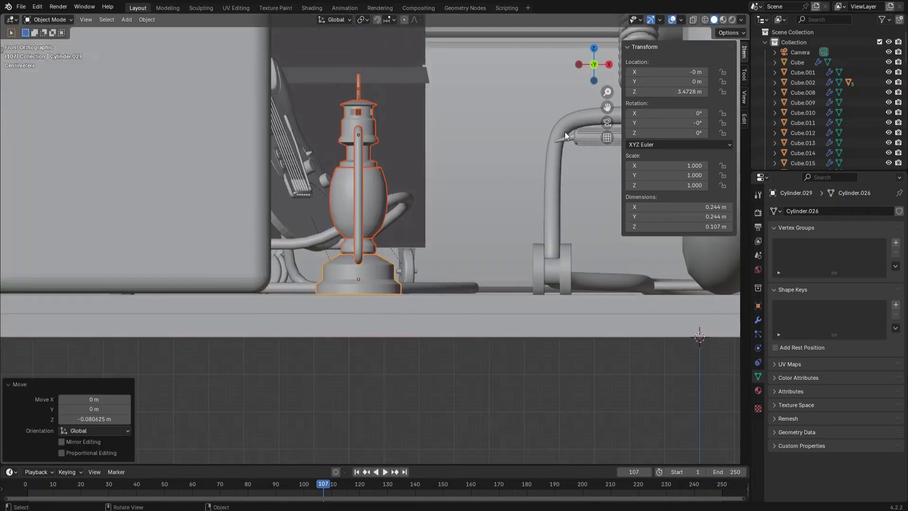
# - Duplicate the motorcycle's front wheel and place the copy near the shelving, about 1.8 m along negative X and 1.44 m up
pyautogui.press('KP_0')
pyautogui.scroll(4, 508, 338)
pyautogui.click(482, 300)
pyautogui.hotkey('shift', 'd')
pyautogui.click(404, 57)
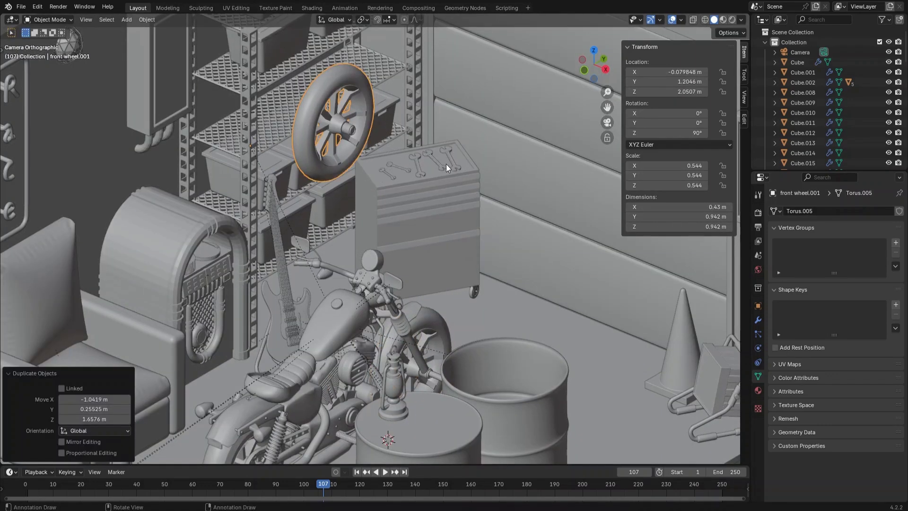
pyautogui.press('KP_1')
pyautogui.press('g')
pyautogui.click(410, 383)
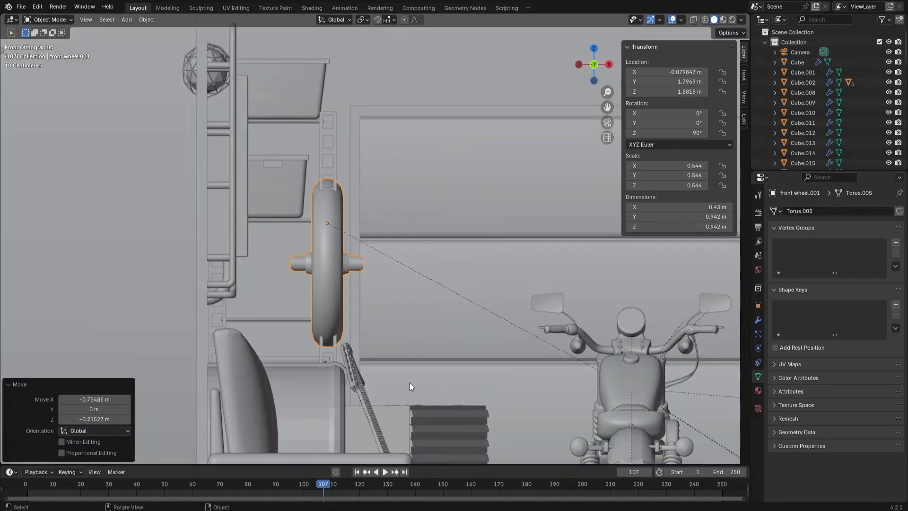
# - Clear the copied wheel's parent while keeping its transformation
pyautogui.rightClick(351, 260)
pyautogui.moveTo(330, 243)
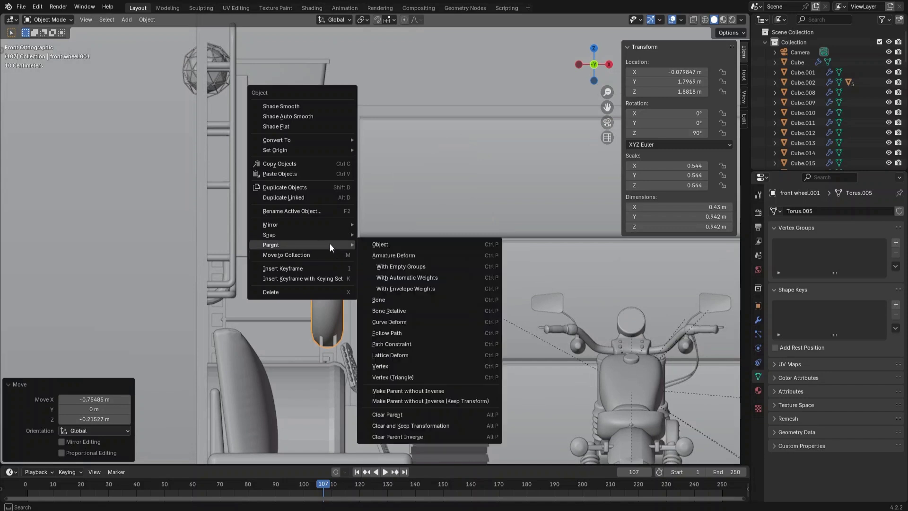
pyautogui.click(426, 424)
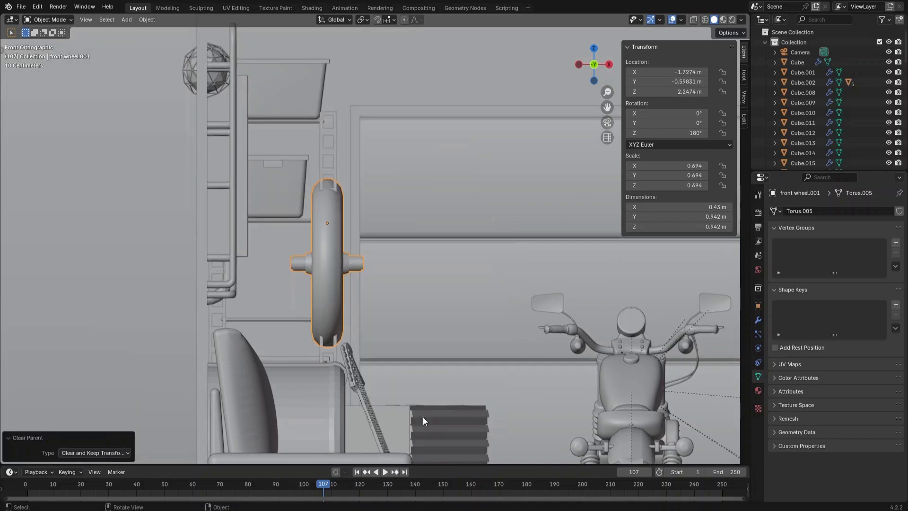
# - Rotate the copied wheel about 67.5° around Y and lay it on the middle shelf, shifting it about 0.37 m along Y
pyautogui.press('r')
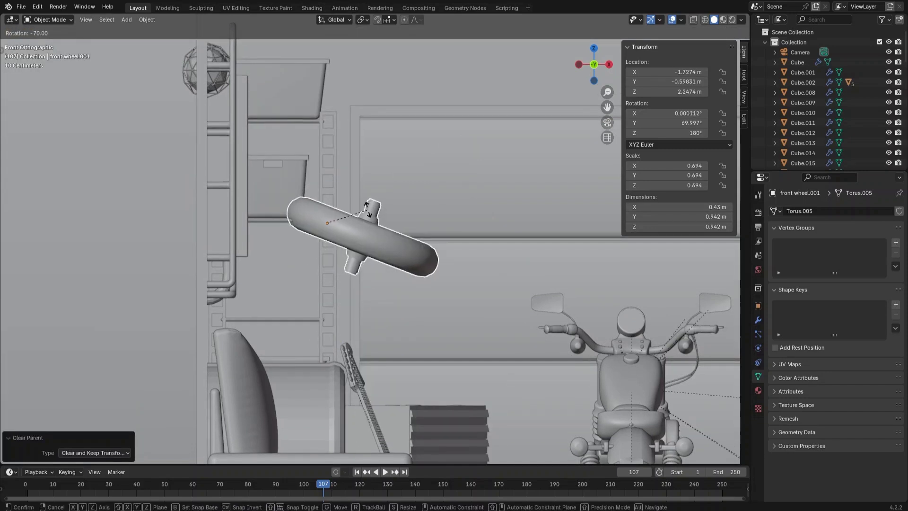
pyautogui.click(368, 216)
pyautogui.press('g')
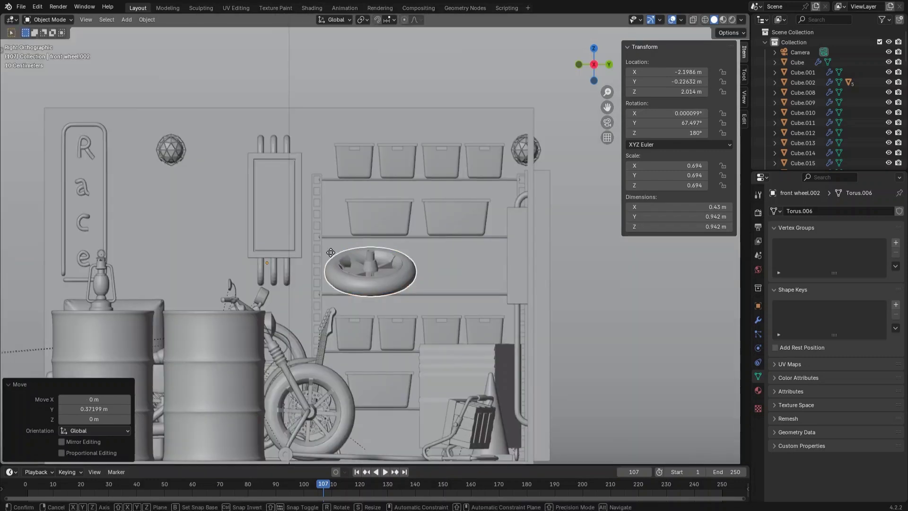
# - Duplicate the shelved wheel and place the copy about 0.97 m along Y on the same shelf
pyautogui.hotkey('shift', 'd')
pyautogui.press('y')
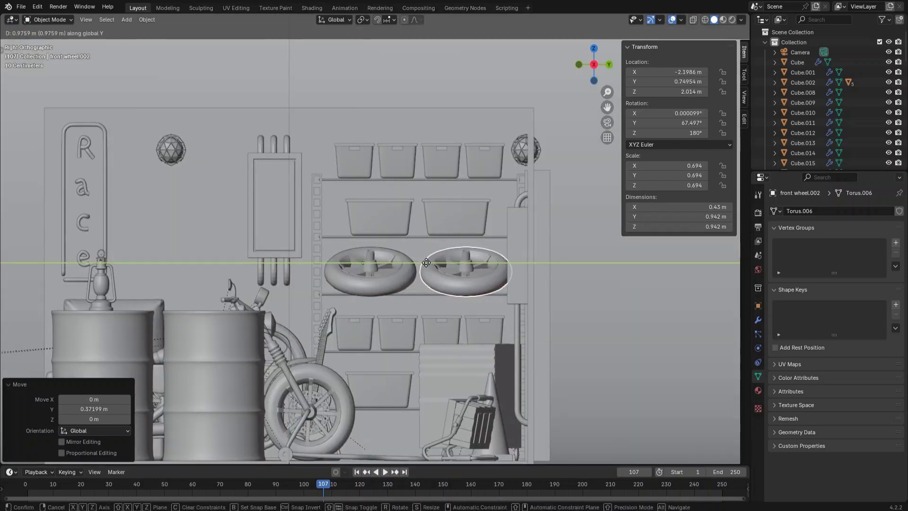
pyautogui.click(425, 262)
pyautogui.scroll(-4, 432, 256)
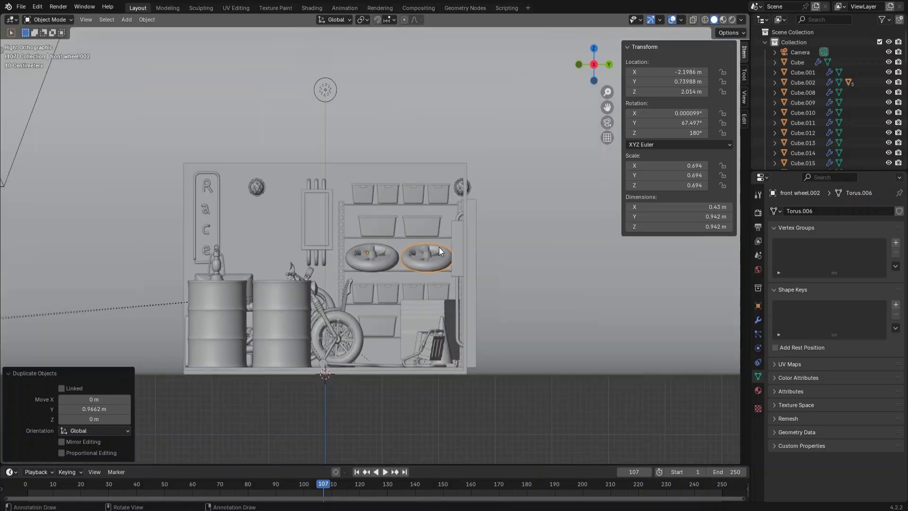
pyautogui.moveTo(439, 247); pyautogui.dragTo(481, 264, button='middle')
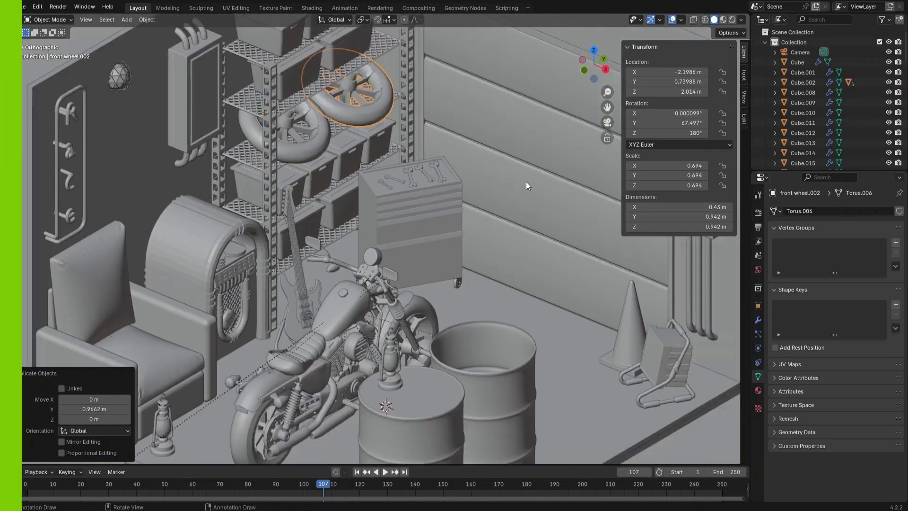